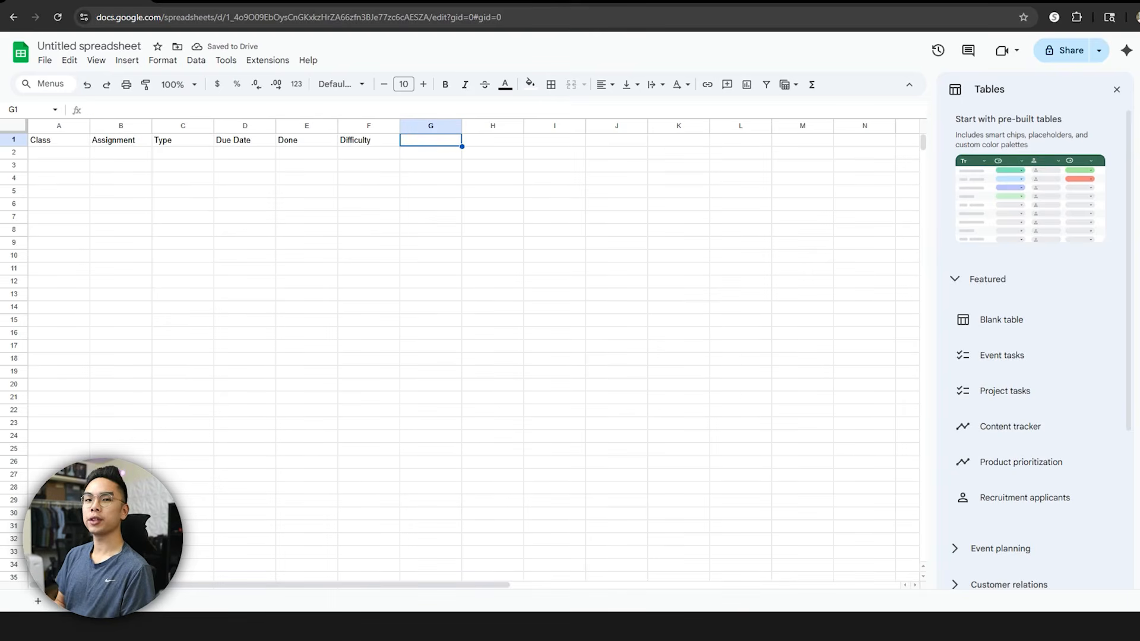
Step: Add the heading Priority in G1 and format the header row as bold, size 12 and centred
{"action": "type", "text": "Priority"}
{"action": "key", "text": "Return"}
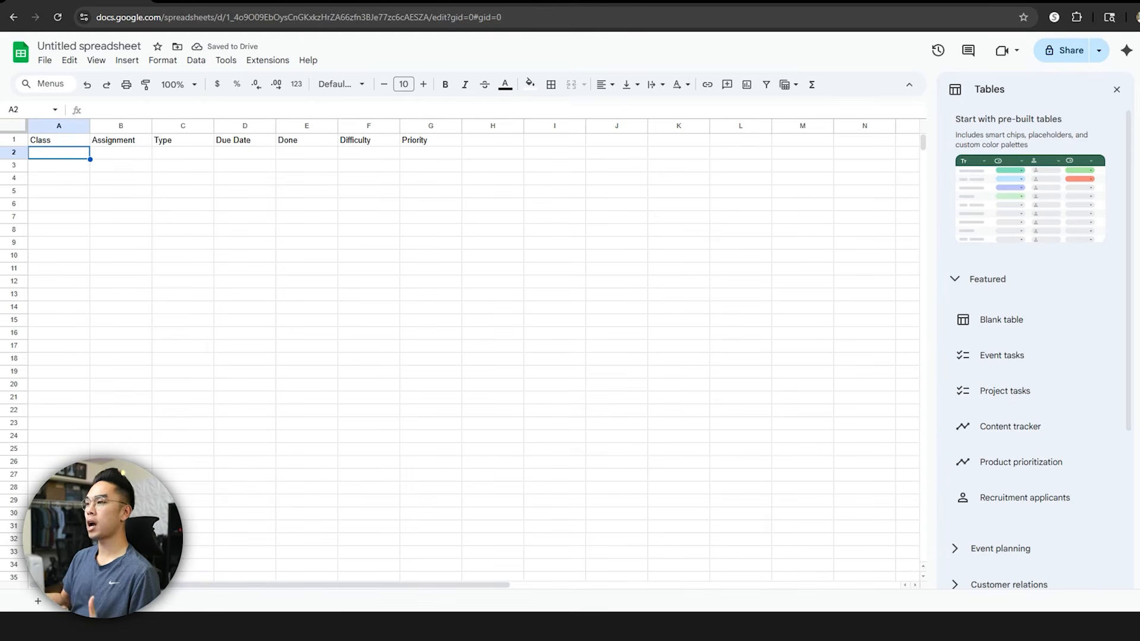
{"action": "left_click", "coordinate": [13, 140]}
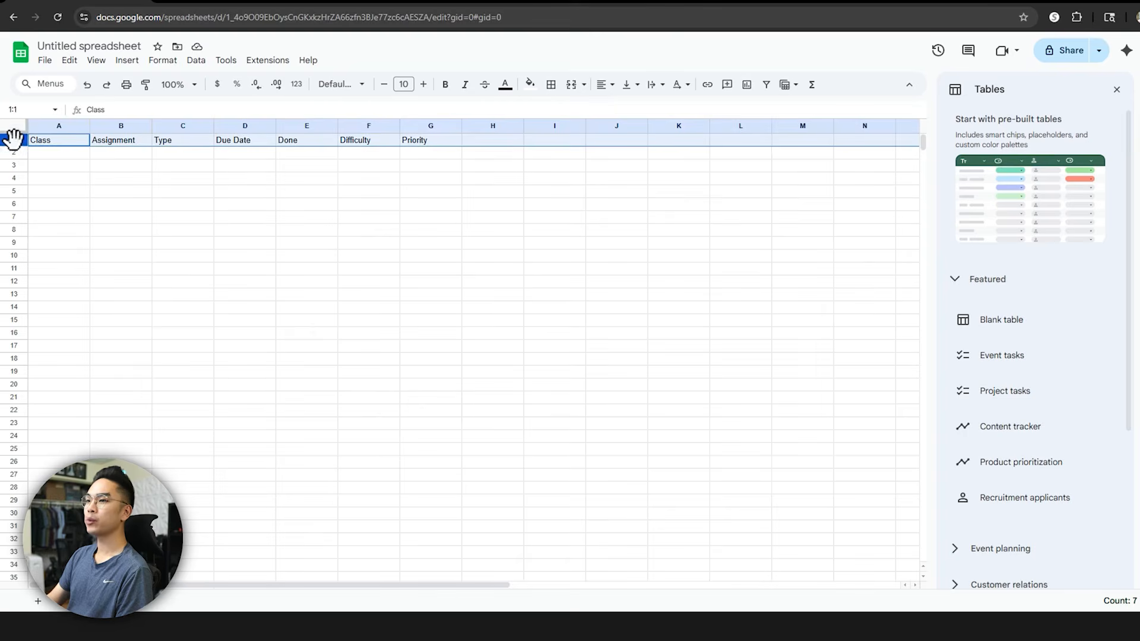
{"action": "key", "text": "ctrl+b"}
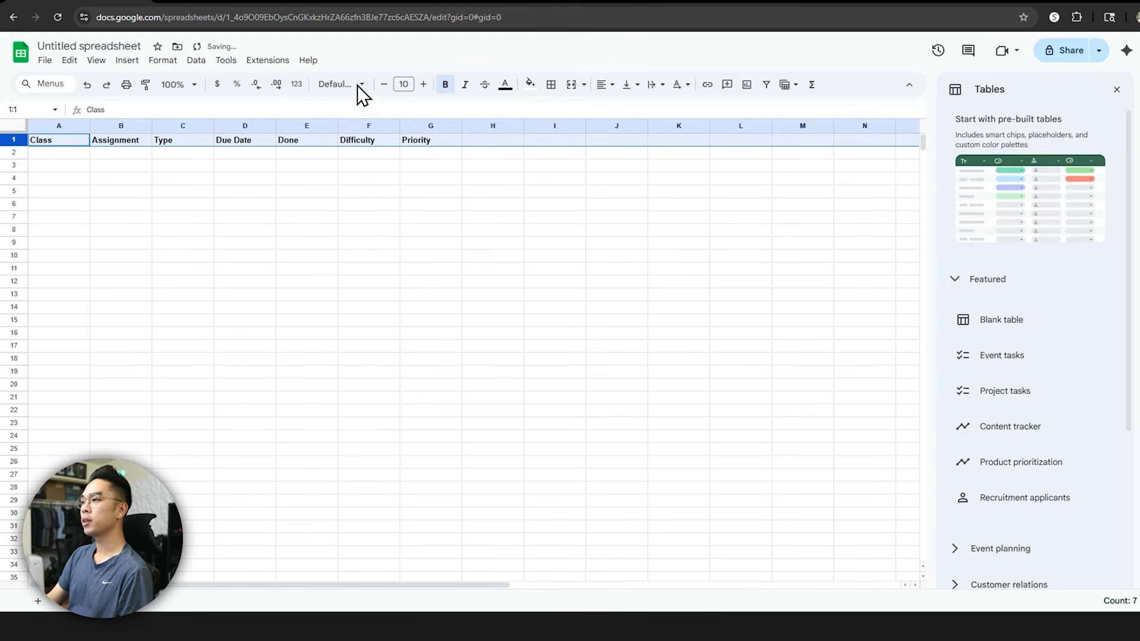
{"action": "left_click", "coordinate": [422, 84]}
{"action": "left_click", "coordinate": [422, 85]}
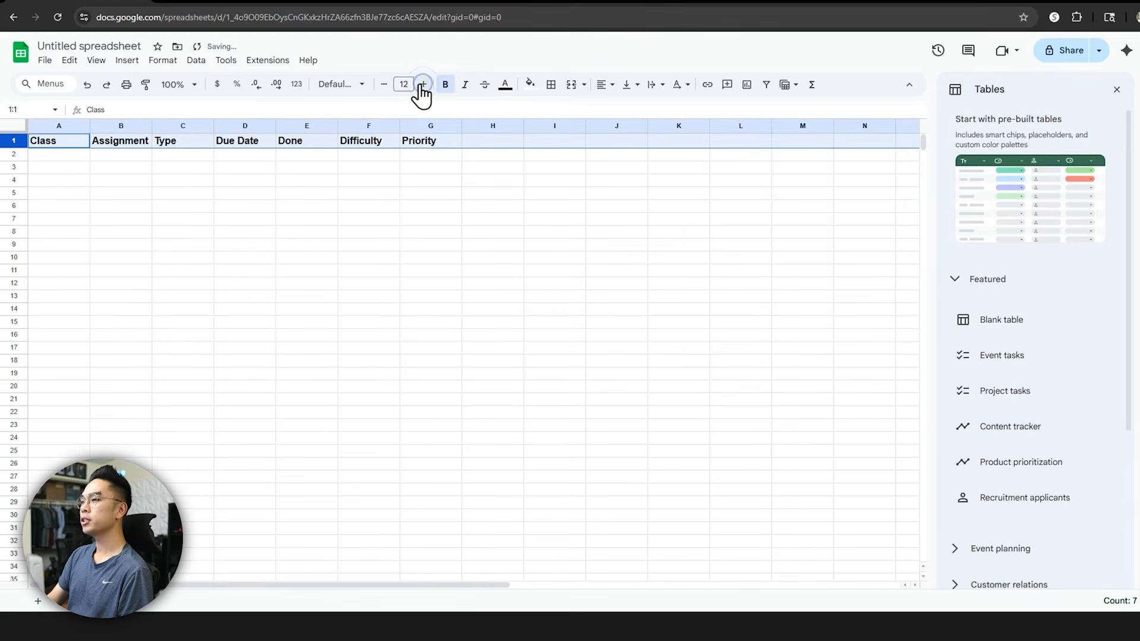
{"action": "left_click", "coordinate": [603, 89]}
{"action": "left_click", "coordinate": [623, 110]}
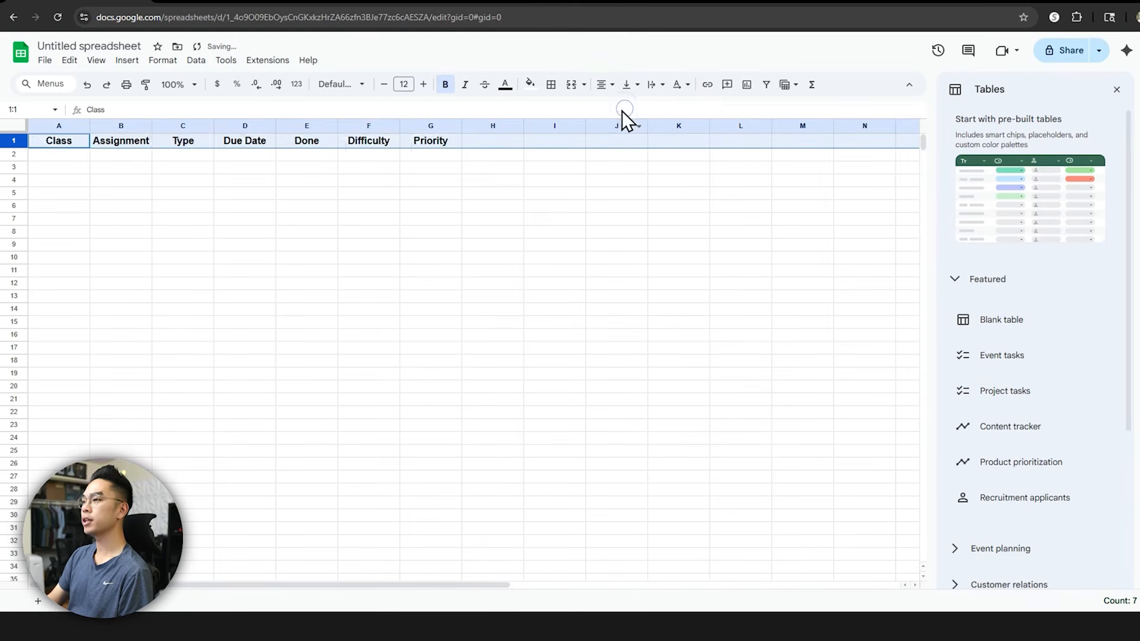
{"action": "left_click", "coordinate": [581, 167]}
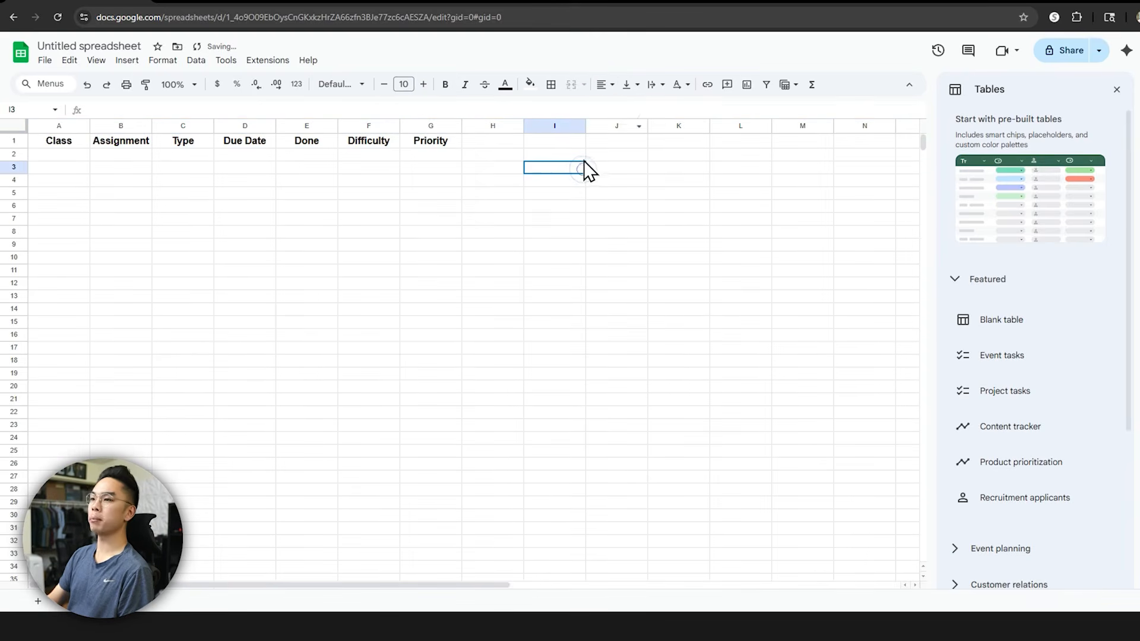
Step: Widen the Class, Assignment and Type columns, and narrow the Done column to fit its heading
{"action": "left_click", "coordinate": [144, 127]}
{"action": "left_click", "coordinate": [126, 126]}
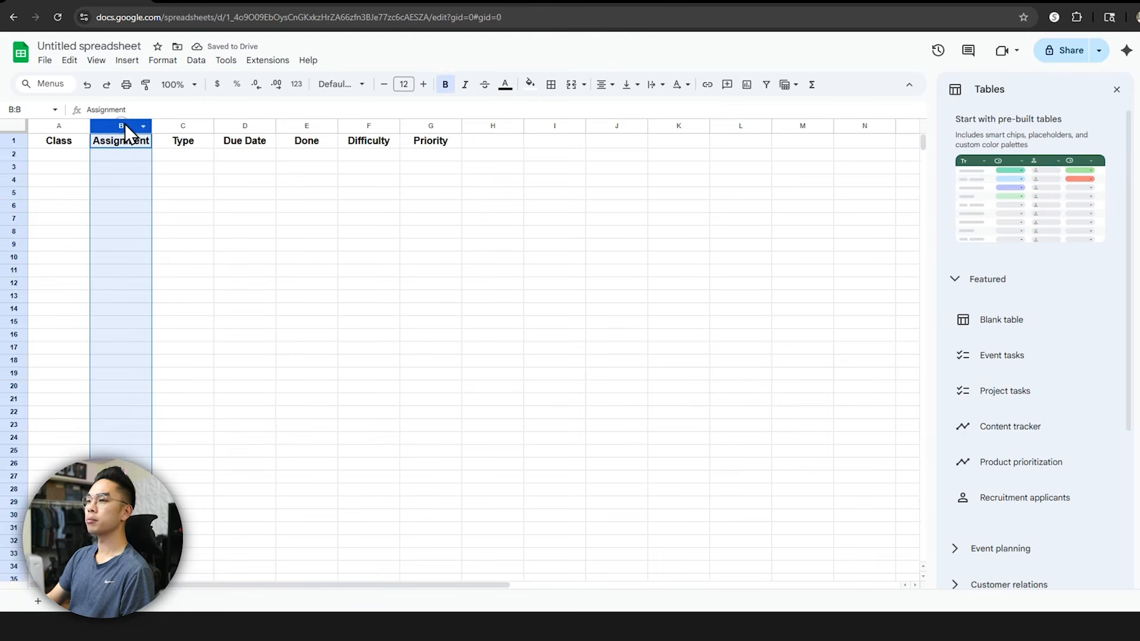
{"action": "left_click_drag", "start_coordinate": [151, 126], "coordinate": [214, 126]}
{"action": "left_click_drag", "start_coordinate": [89, 126], "coordinate": [116, 126]}
{"action": "left_click", "coordinate": [102, 153]}
{"action": "left_click_drag", "start_coordinate": [303, 126], "coordinate": [327, 126]}
{"action": "left_click", "coordinate": [366, 156]}
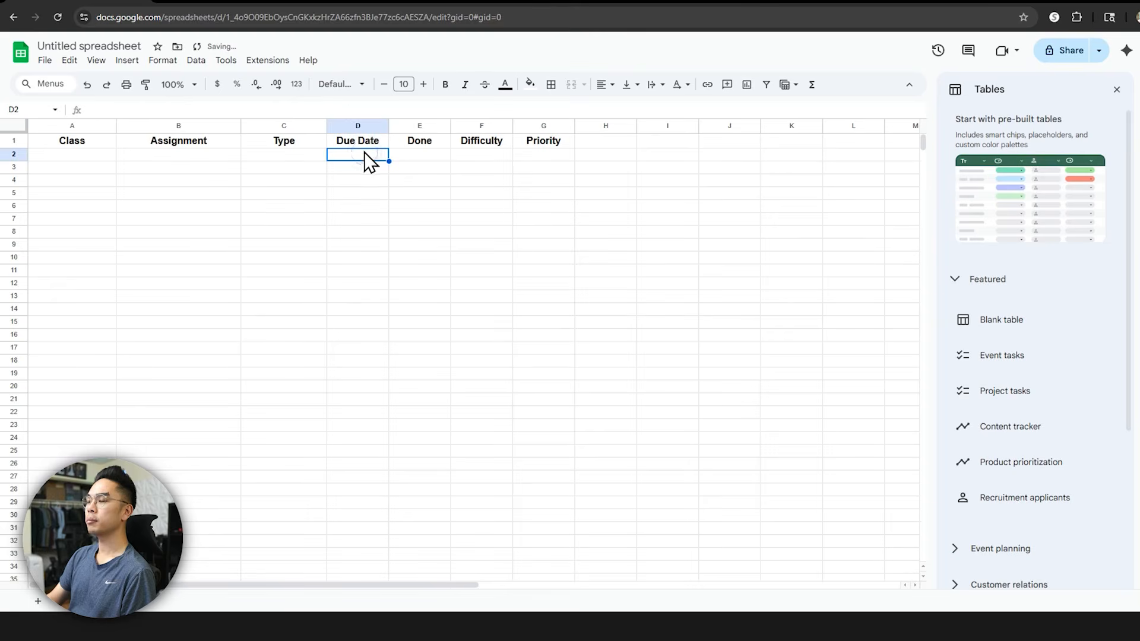
{"action": "left_click", "coordinate": [399, 159]}
{"action": "left_click_drag", "start_coordinate": [450, 126], "coordinate": [422, 125]}
{"action": "left_click", "coordinate": [436, 155]}
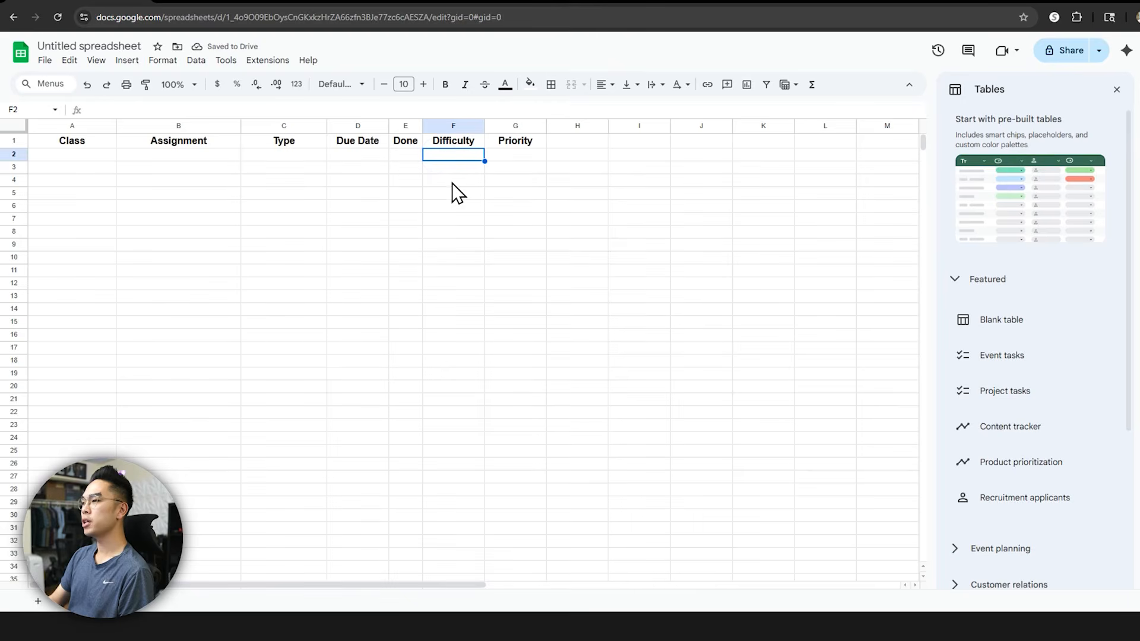
{"action": "left_click", "coordinate": [506, 155]}
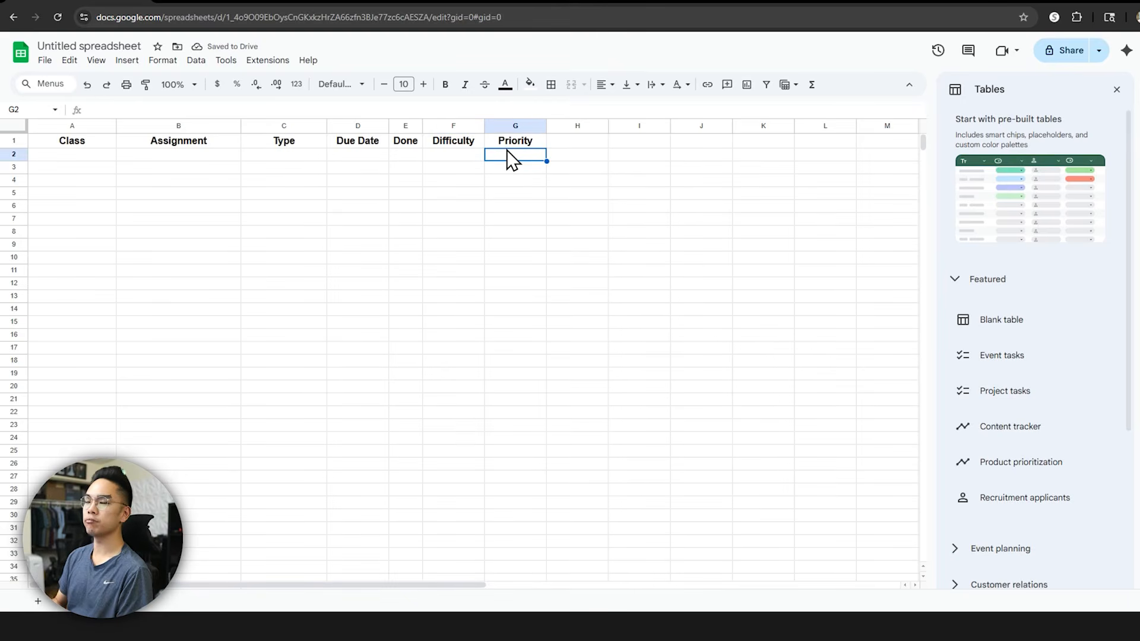
Step: Insert a dropdown in A2:A20 with the options Algebra, Physics, History, Chemistry and English
{"action": "left_click", "coordinate": [104, 155]}
{"action": "left_click_drag", "start_coordinate": [104, 156], "coordinate": [92, 394]}
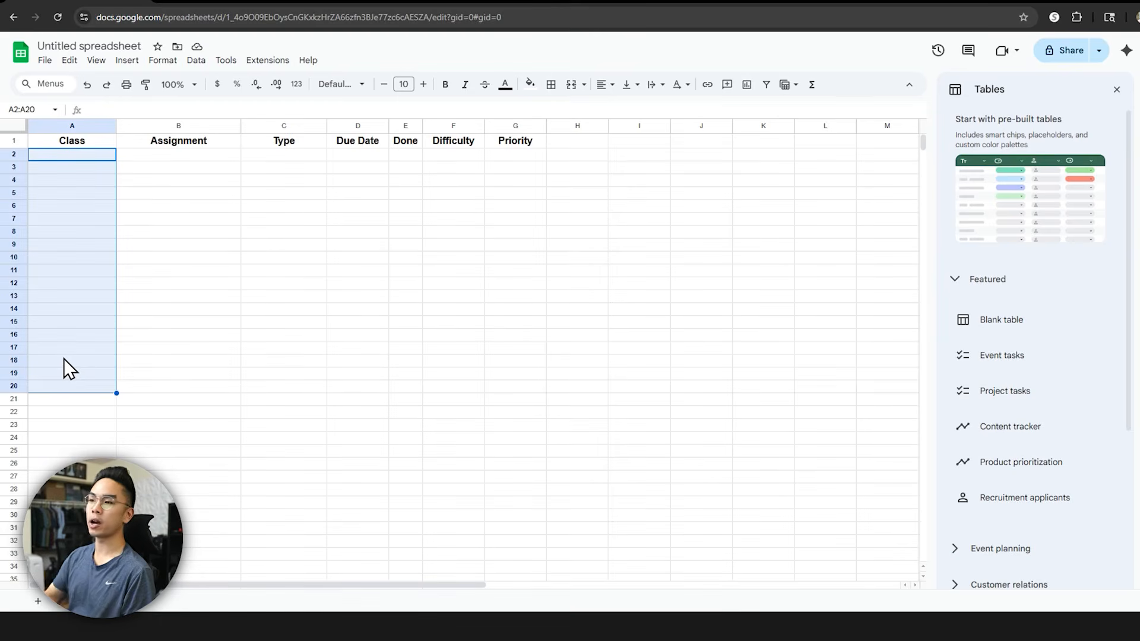
{"action": "left_click", "coordinate": [126, 60]}
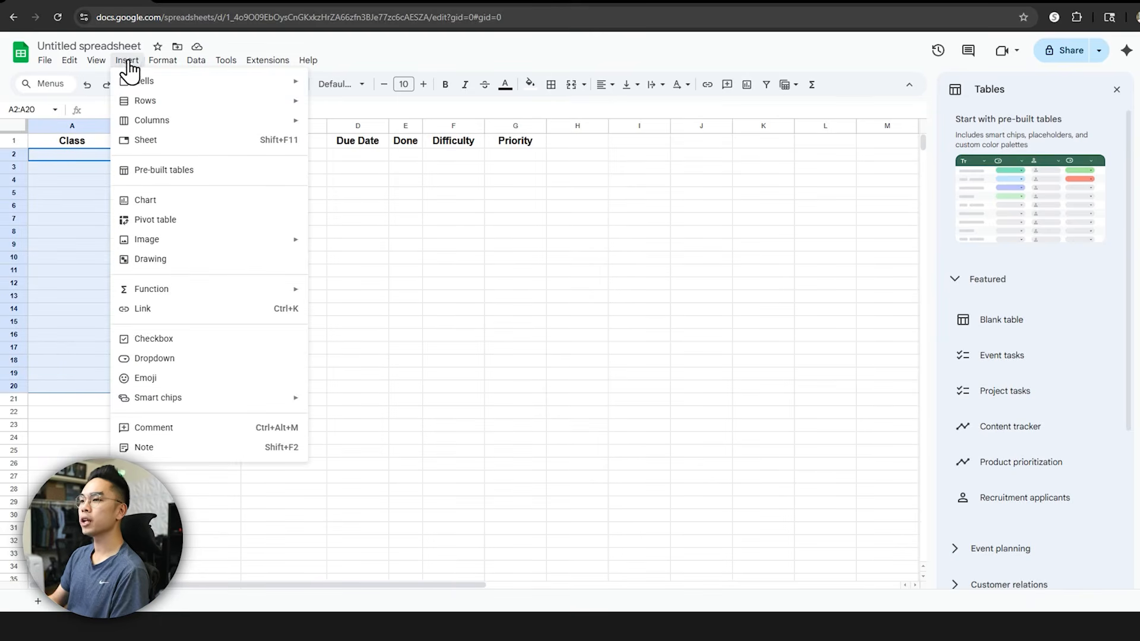
{"action": "left_click", "coordinate": [191, 359]}
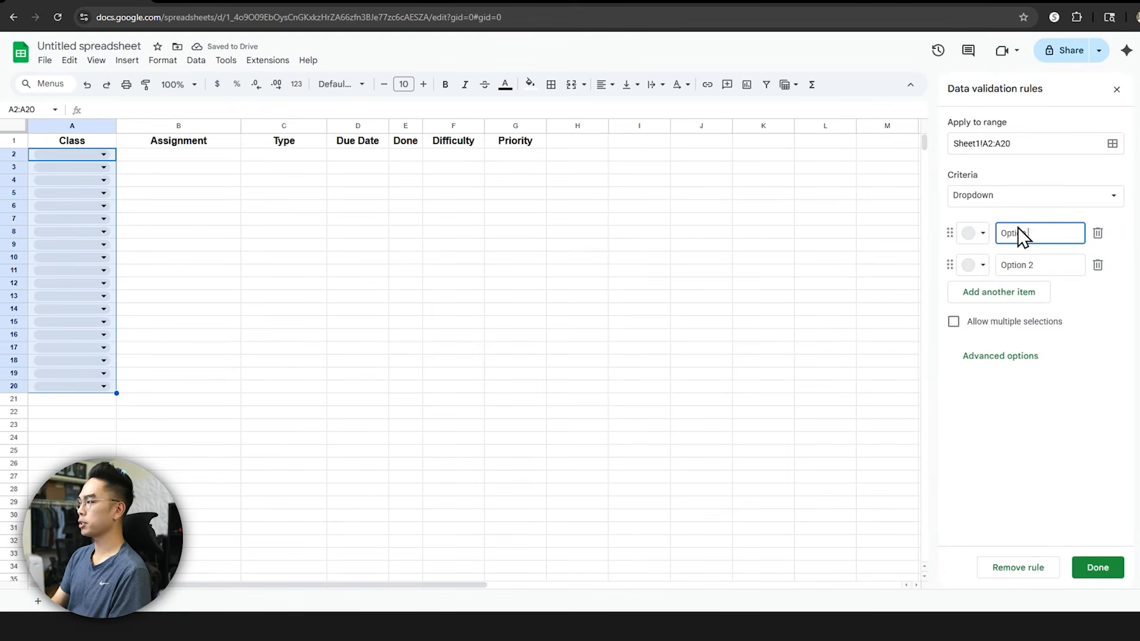
{"action": "type", "text": "Algeb"}
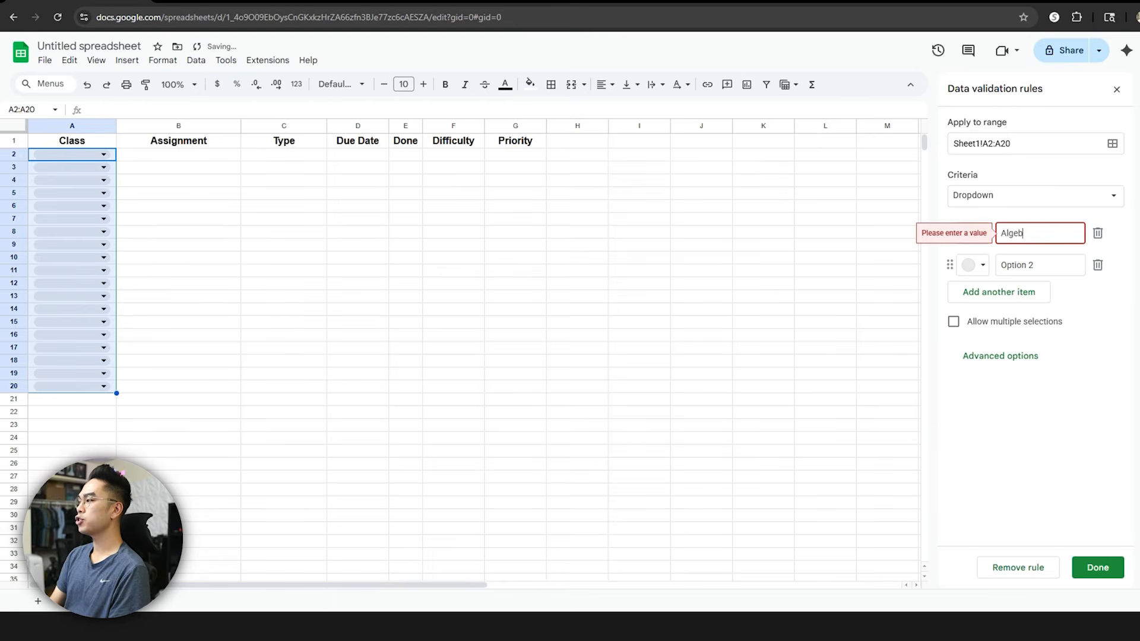
{"action": "key", "text": "Tab"}
{"action": "key", "text": "Tab"}
{"action": "key", "text": "Tab"}
{"action": "key", "text": "Tab"}
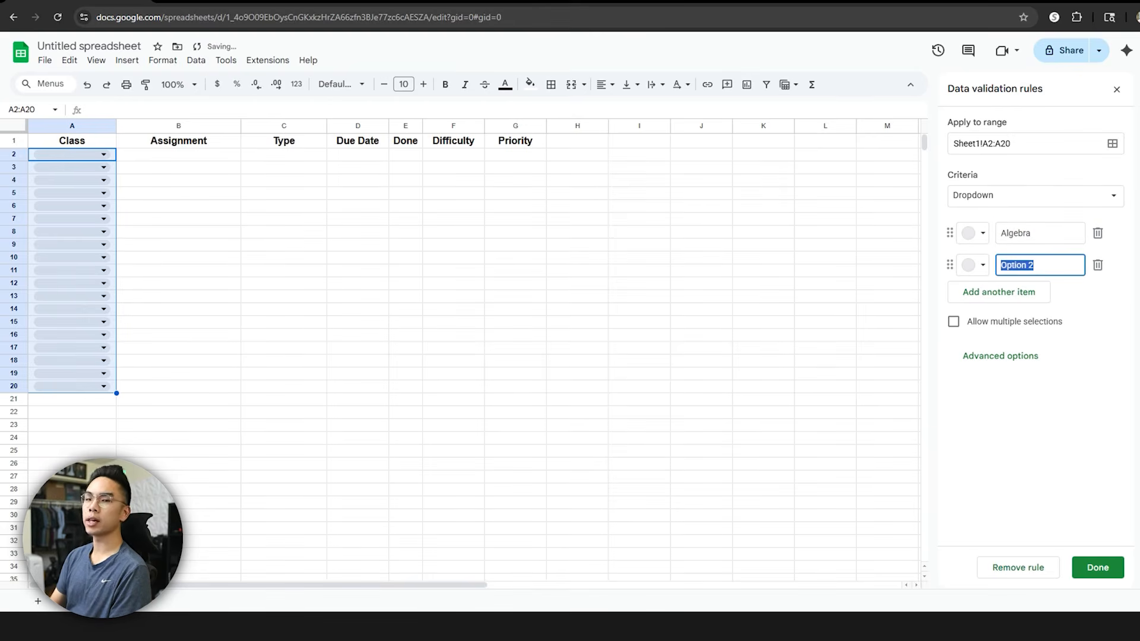
{"action": "type", "text": "Physics"}
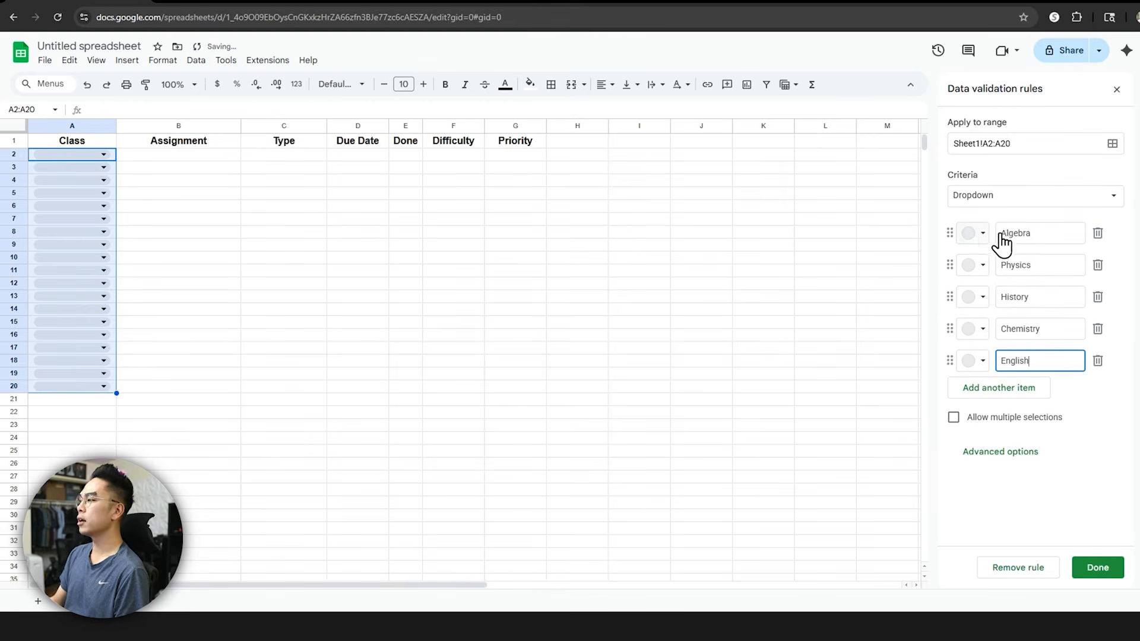
Step: Colour the class options: Algebra red, Physics blue, History purple, Chemistry teal and English green, and save the dropdown rule
{"action": "left_click", "coordinate": [979, 236]}
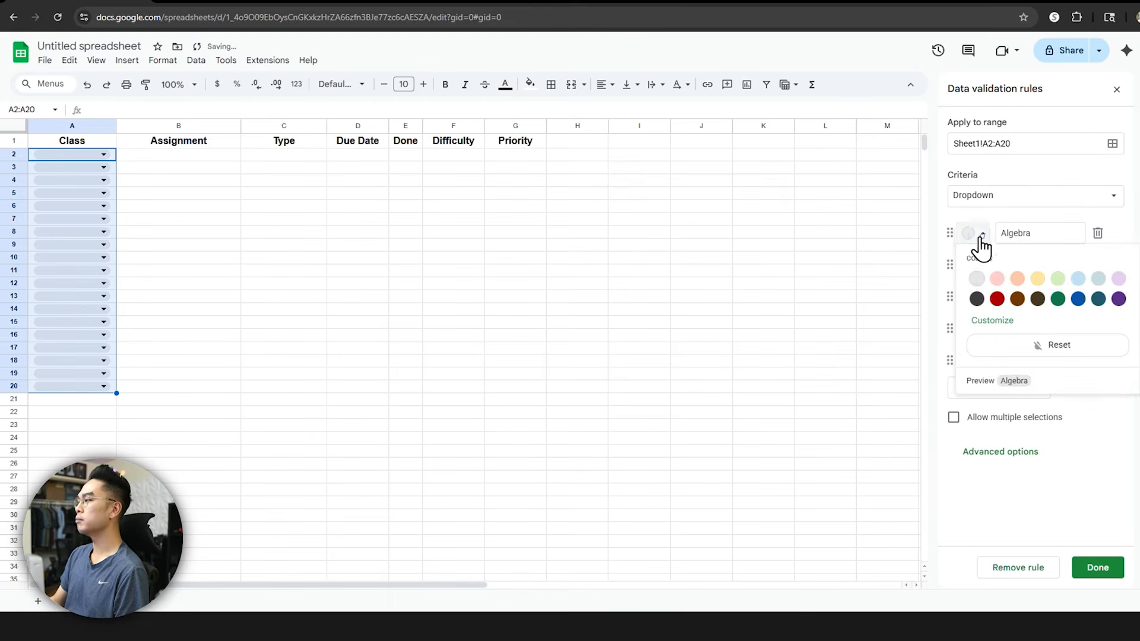
{"action": "left_click", "coordinate": [997, 298]}
{"action": "left_click", "coordinate": [974, 267]}
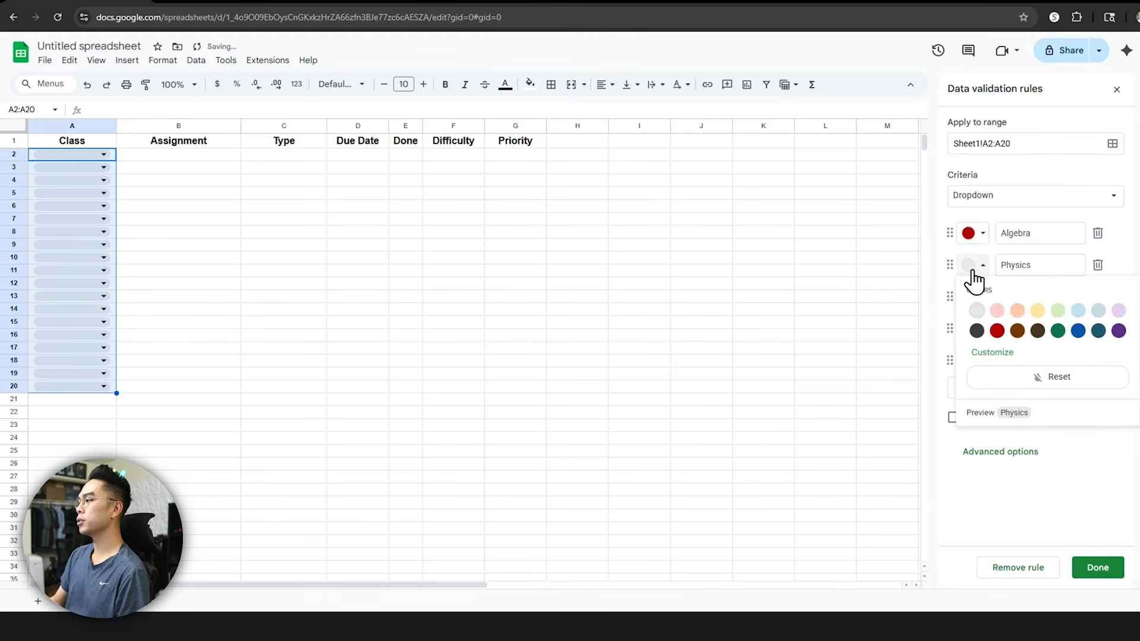
{"action": "left_click", "coordinate": [1078, 331]}
{"action": "left_click", "coordinate": [971, 298]}
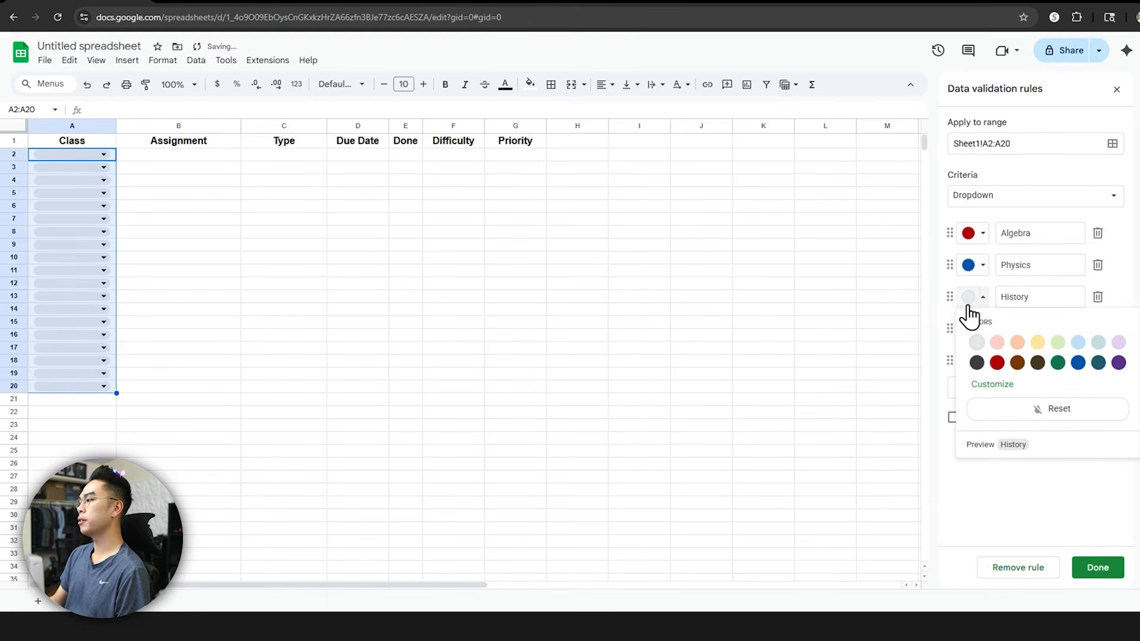
{"action": "left_click", "coordinate": [1118, 362]}
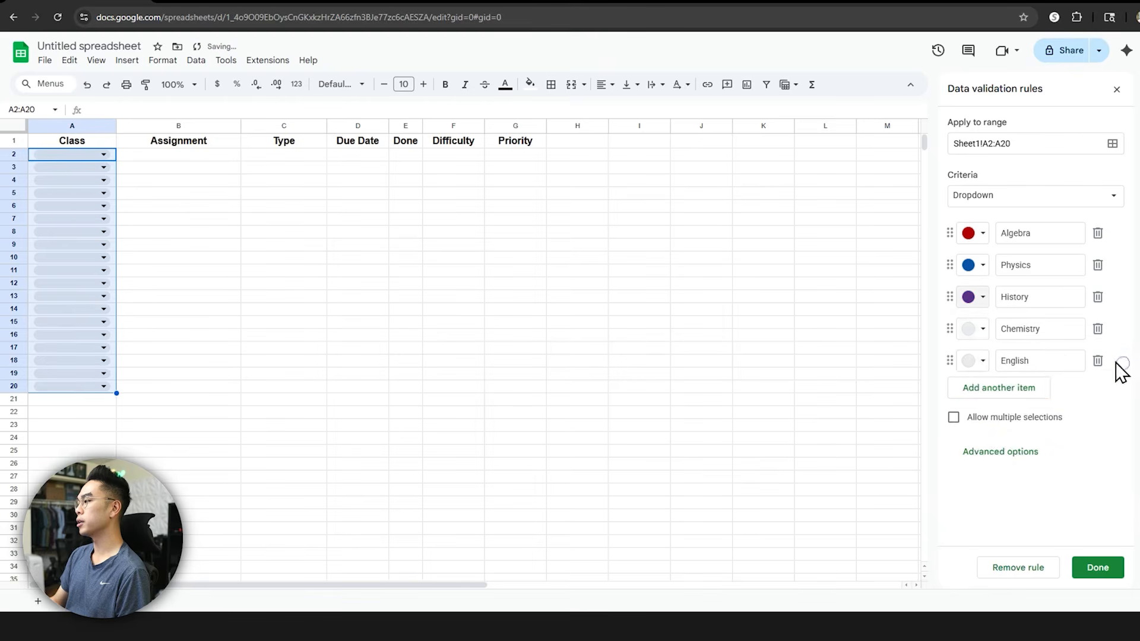
{"action": "left_click", "coordinate": [973, 330]}
{"action": "left_click", "coordinate": [1098, 394]}
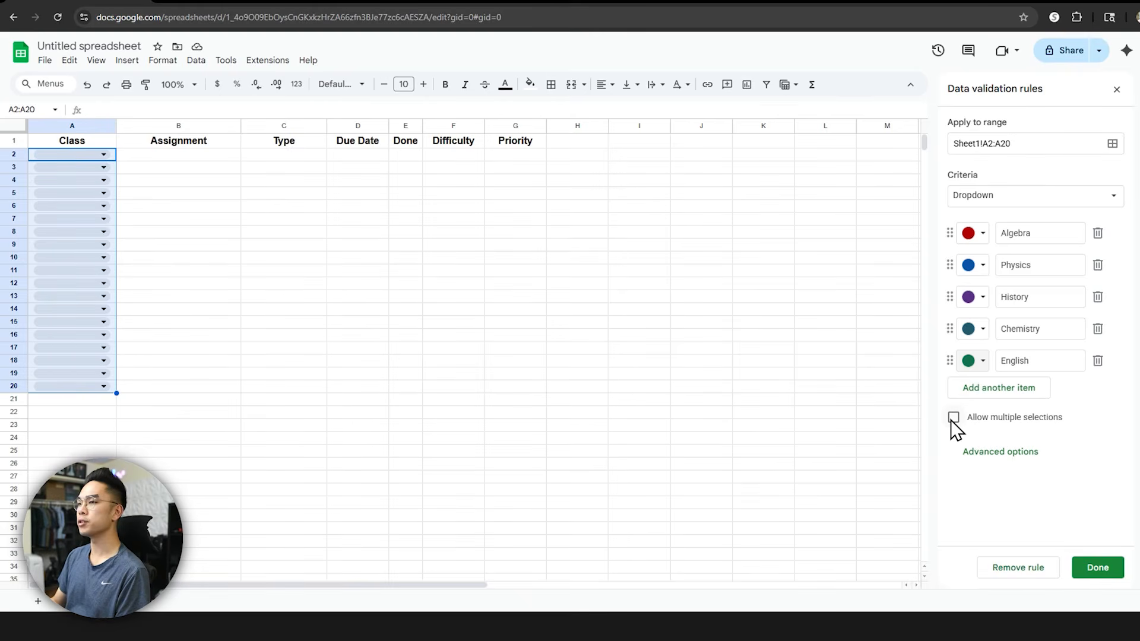
{"action": "left_click", "coordinate": [1089, 568]}
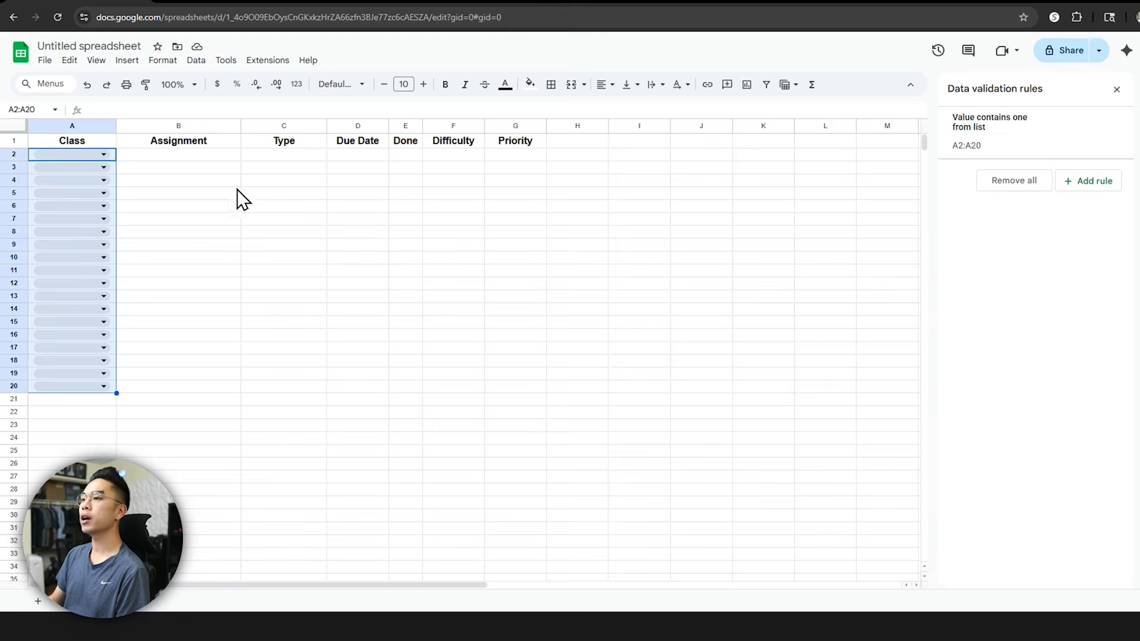
Step: Try the class dropdown in A2 with Physics and set it to Algebra
{"action": "left_click", "coordinate": [102, 154]}
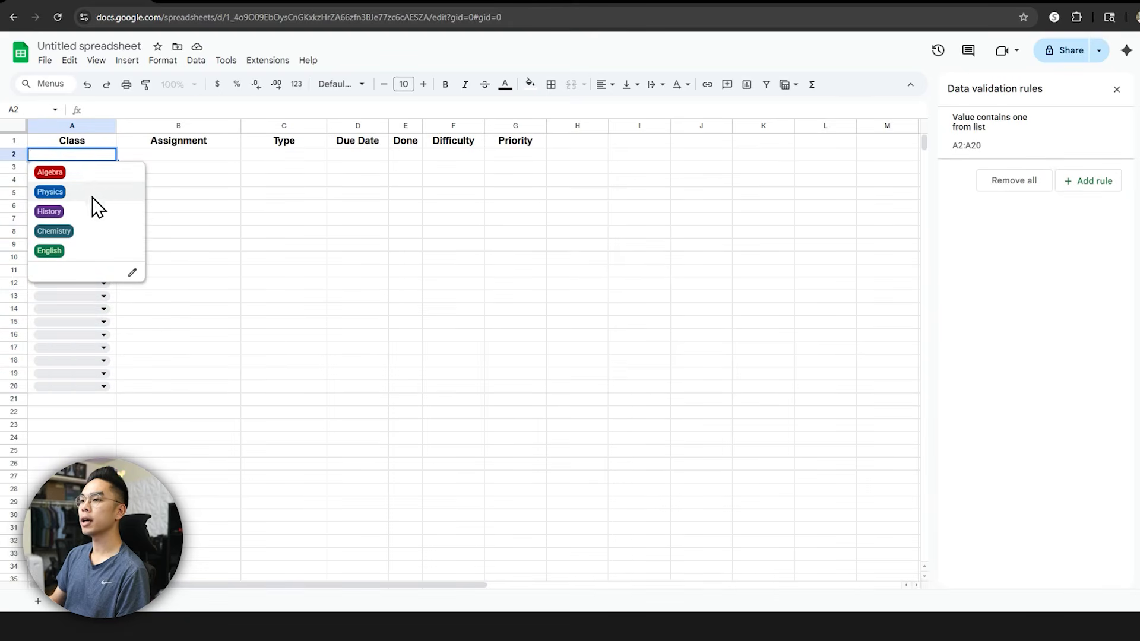
{"action": "left_click", "coordinate": [173, 157]}
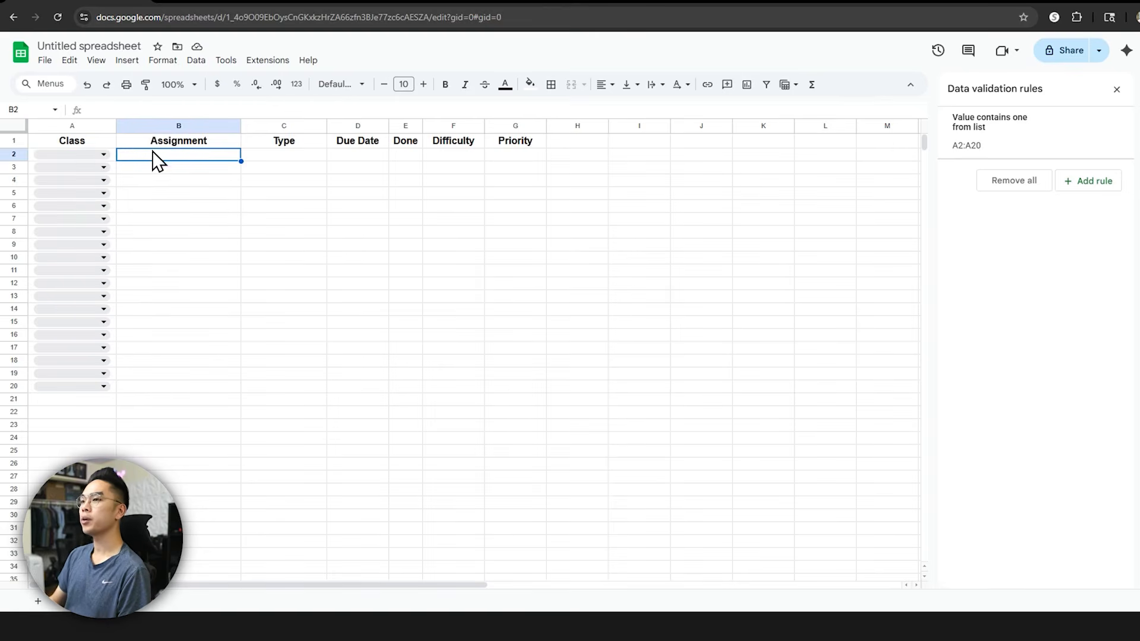
{"action": "left_click", "coordinate": [95, 155]}
{"action": "left_click", "coordinate": [91, 189]}
{"action": "double_click", "coordinate": [90, 158]}
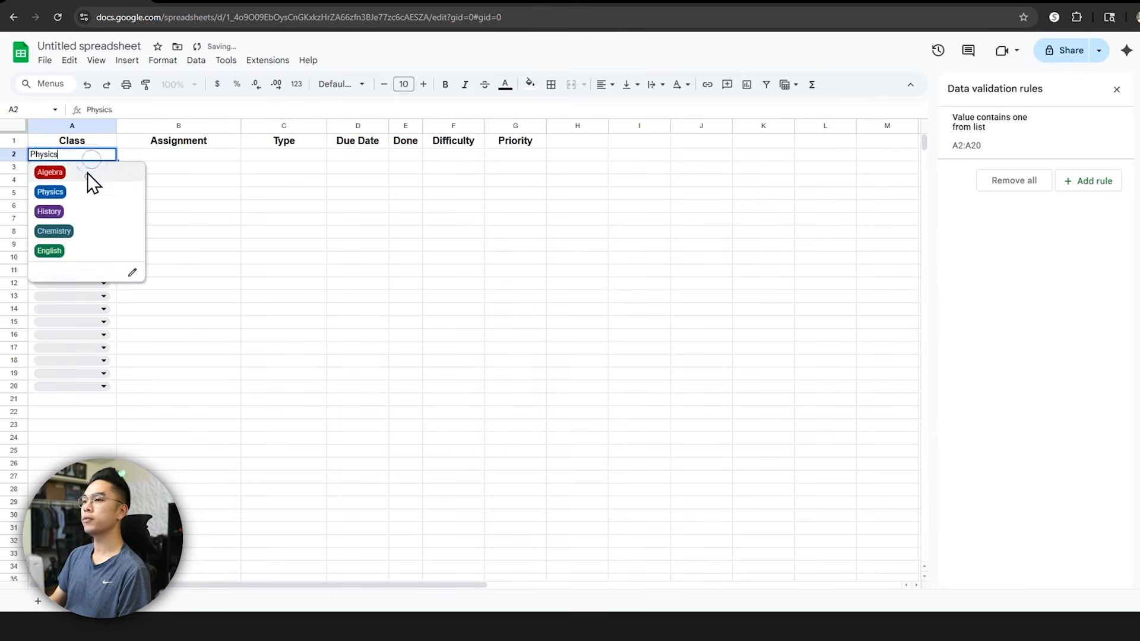
{"action": "left_click", "coordinate": [87, 173]}
Step: Enter "Study the quadratic formula" as the first assignment in B2
{"action": "left_click", "coordinate": [162, 156]}
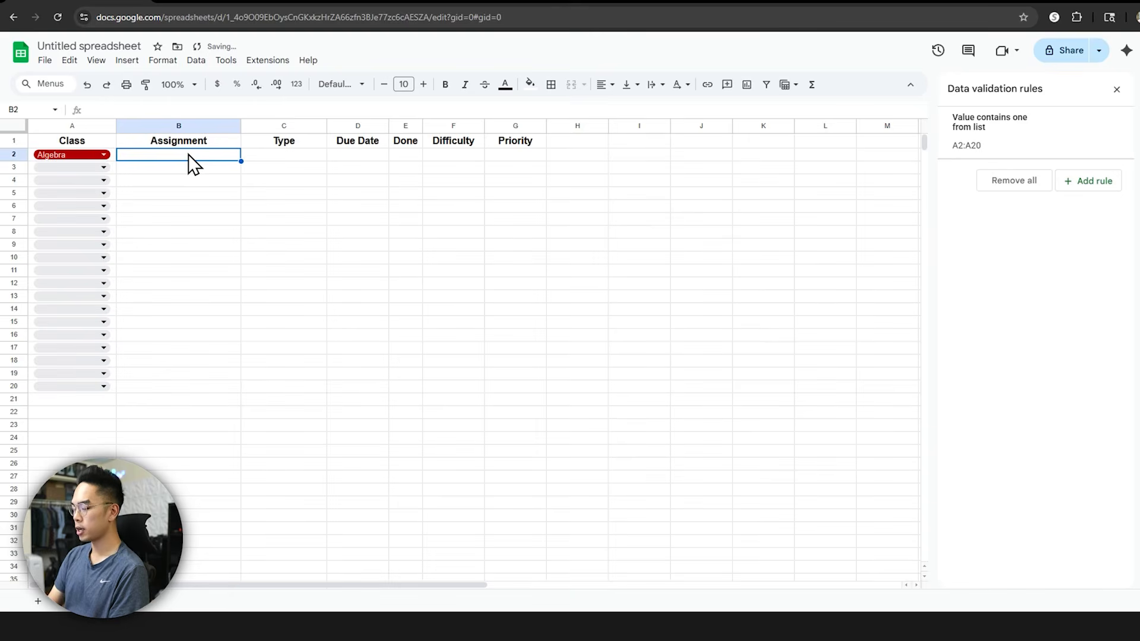
{"action": "type", "text": "Study the quadrat"}
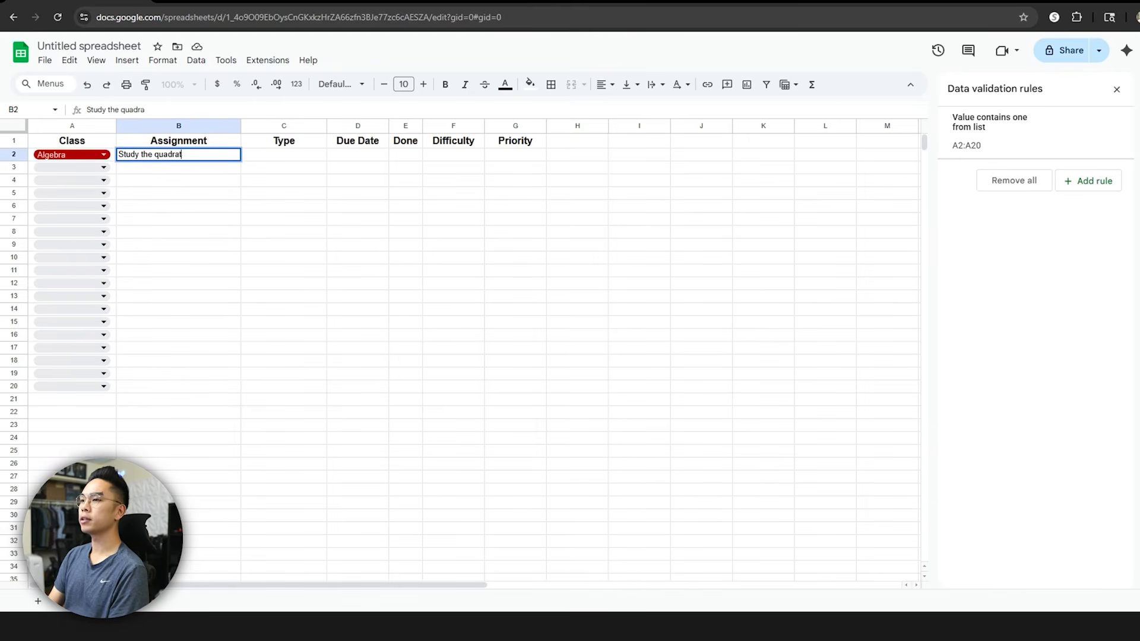
{"action": "type", "text": "ic formula"}
{"action": "key", "text": "Return"}
Step: Insert a dropdown in C2:C20 with the options Homework, Group Project, Study Session, Essays and Individual Project
{"action": "left_click", "coordinate": [272, 158]}
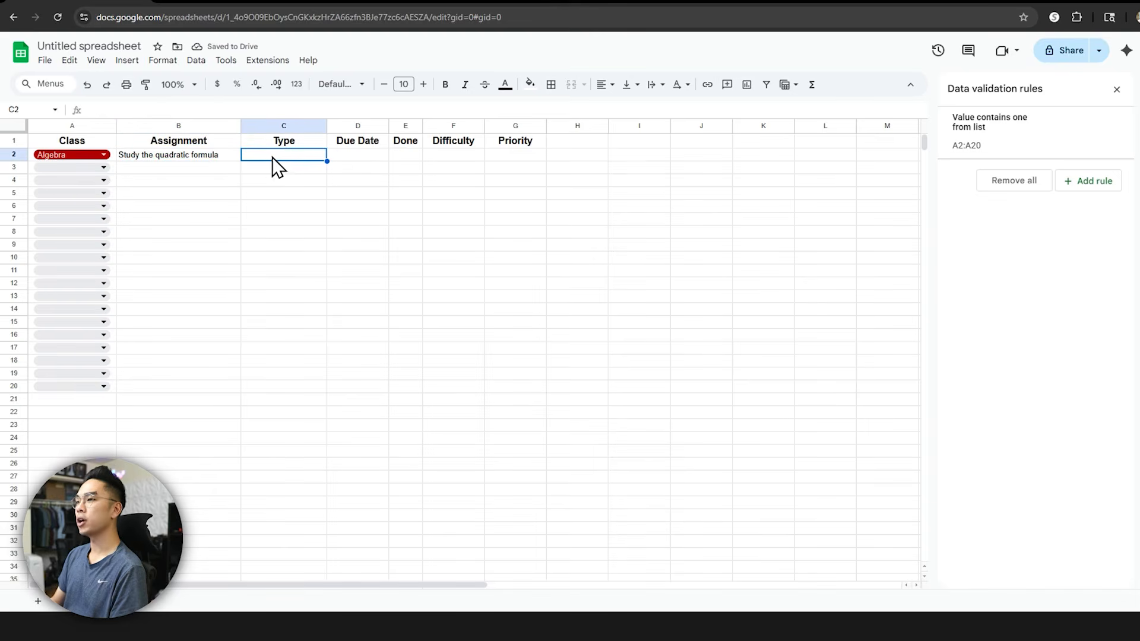
{"action": "left_click_drag", "start_coordinate": [273, 162], "coordinate": [265, 385]}
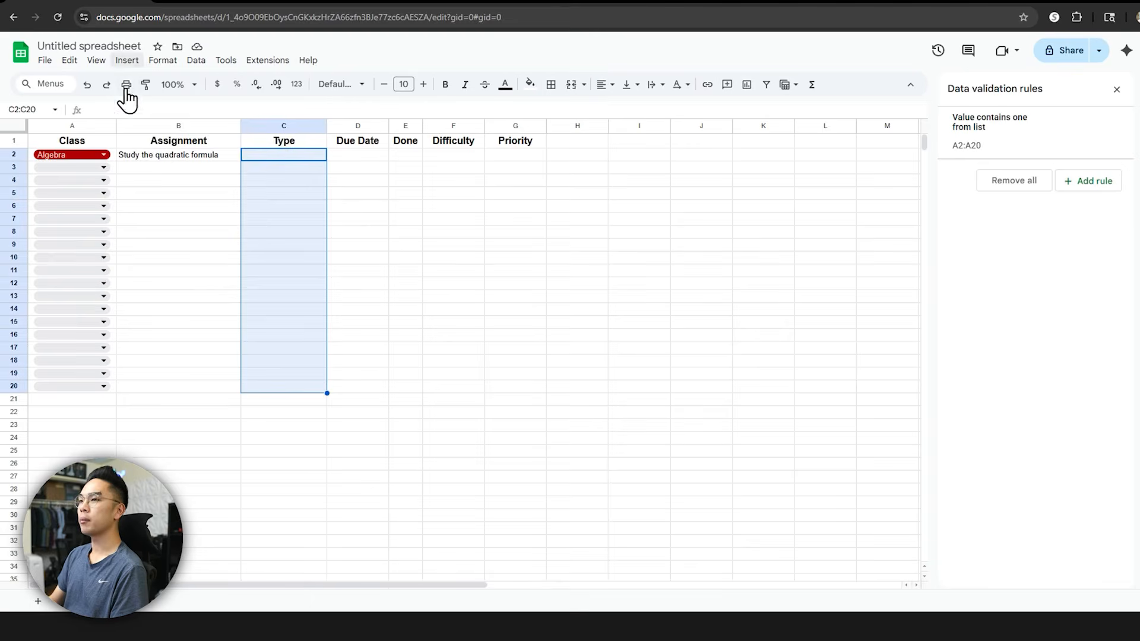
{"action": "left_click", "coordinate": [126, 60]}
{"action": "left_click", "coordinate": [155, 359]}
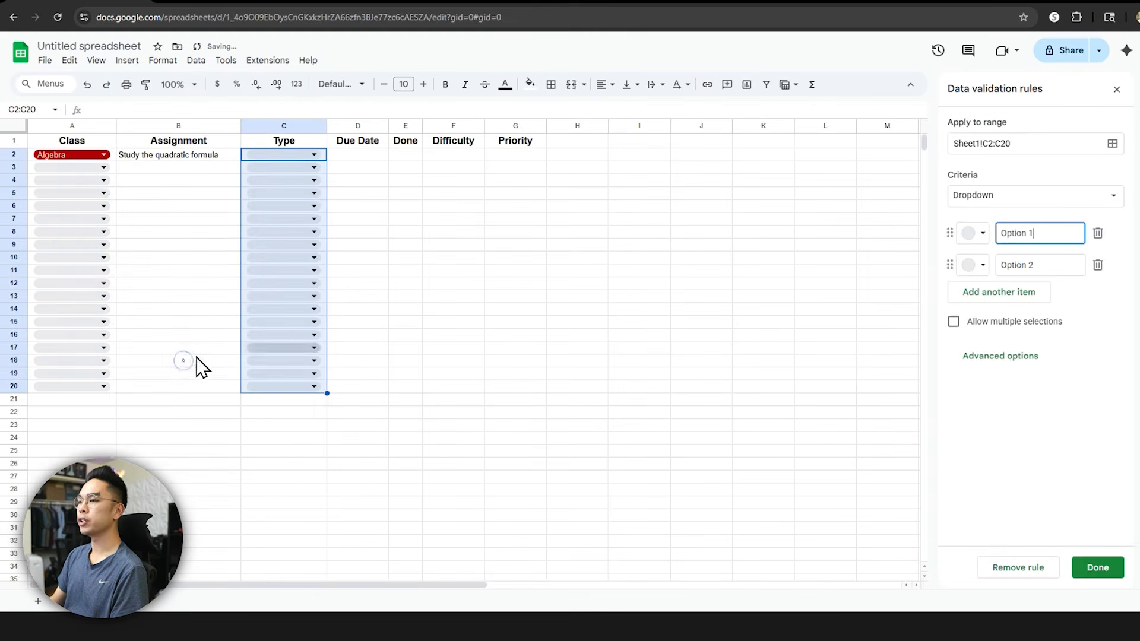
{"action": "triple_click", "coordinate": [1037, 235]}
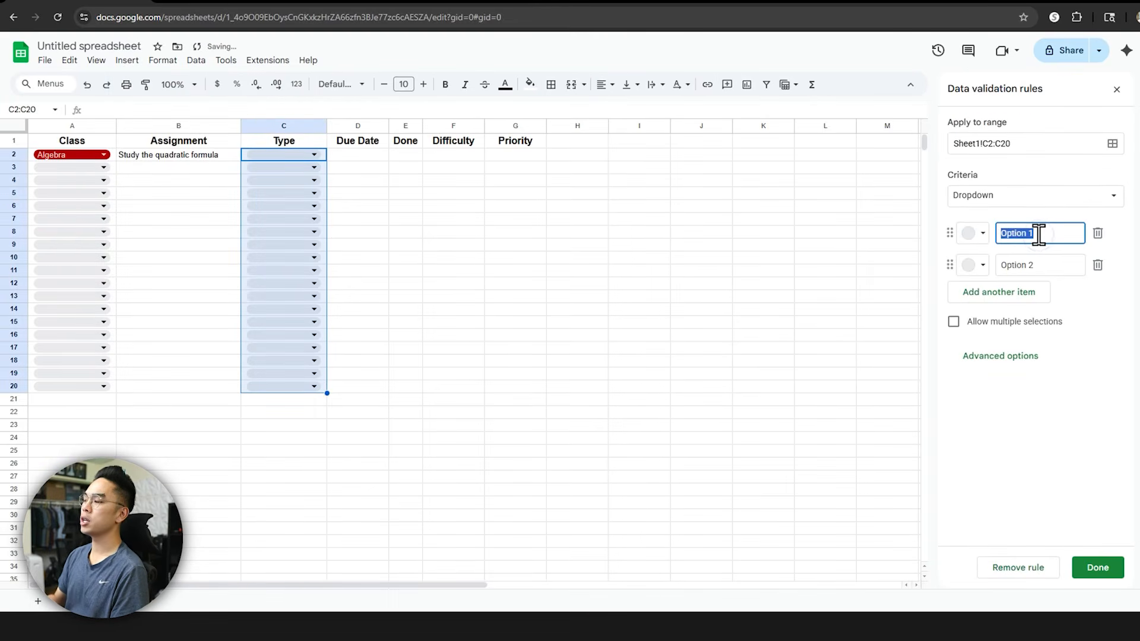
{"action": "type", "text": "Homework"}
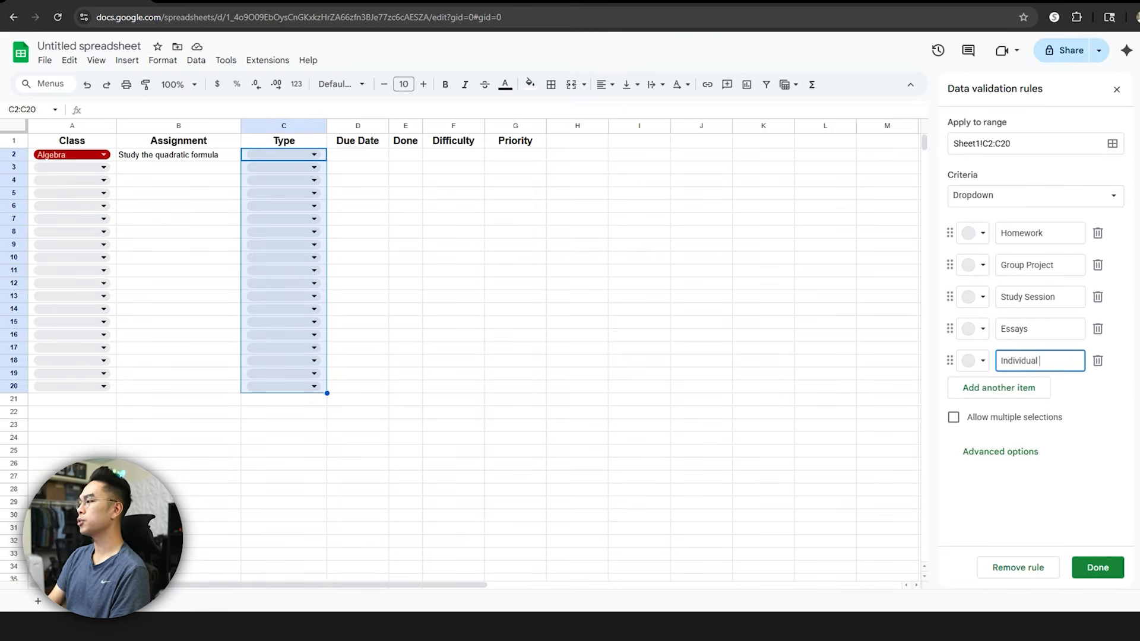
{"action": "left_click", "coordinate": [787, 258]}
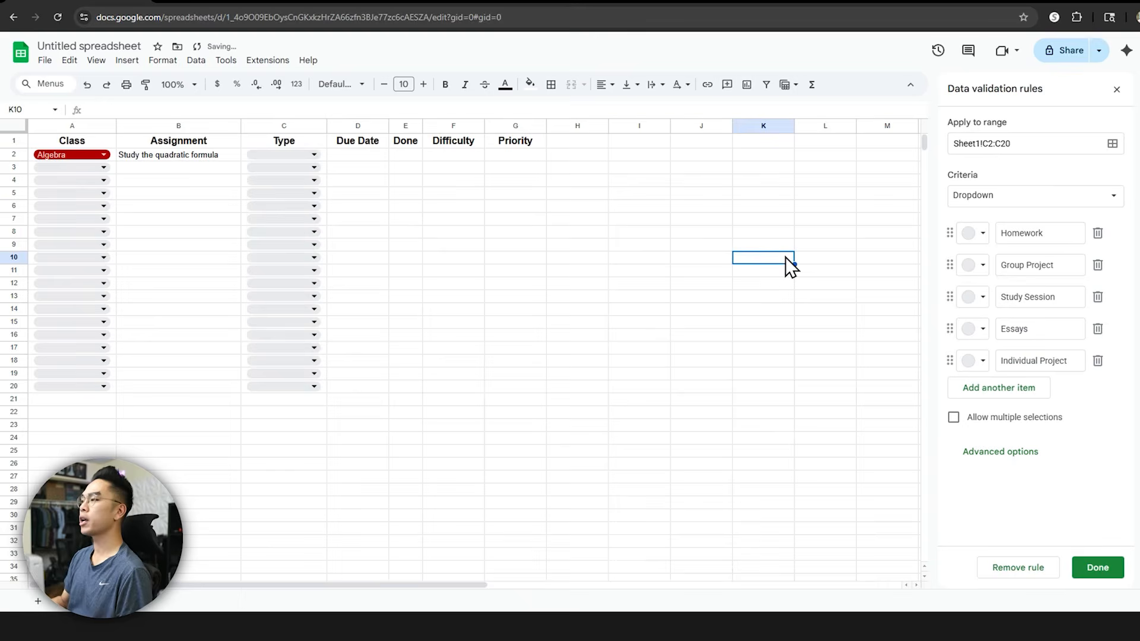
Step: Colour the Homework option dark blue and the Group Project option dark green in the Type dropdown rule
{"action": "left_click", "coordinate": [972, 233]}
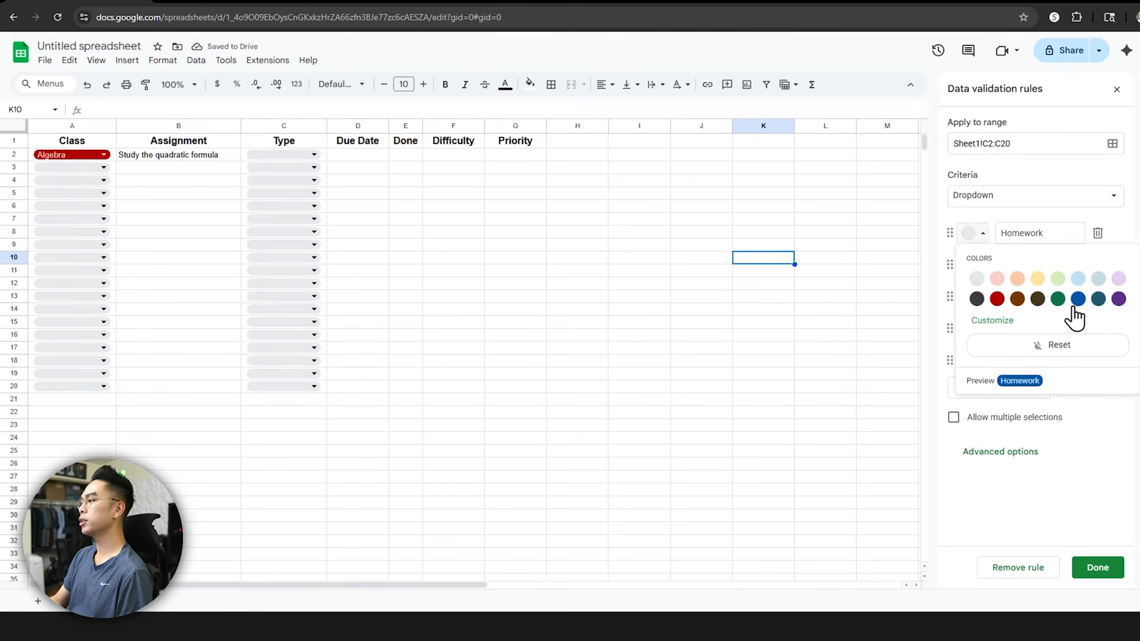
{"action": "left_click", "coordinate": [1078, 299]}
{"action": "left_click", "coordinate": [973, 264]}
{"action": "left_click", "coordinate": [1057, 331]}
{"action": "left_click", "coordinate": [818, 288]}
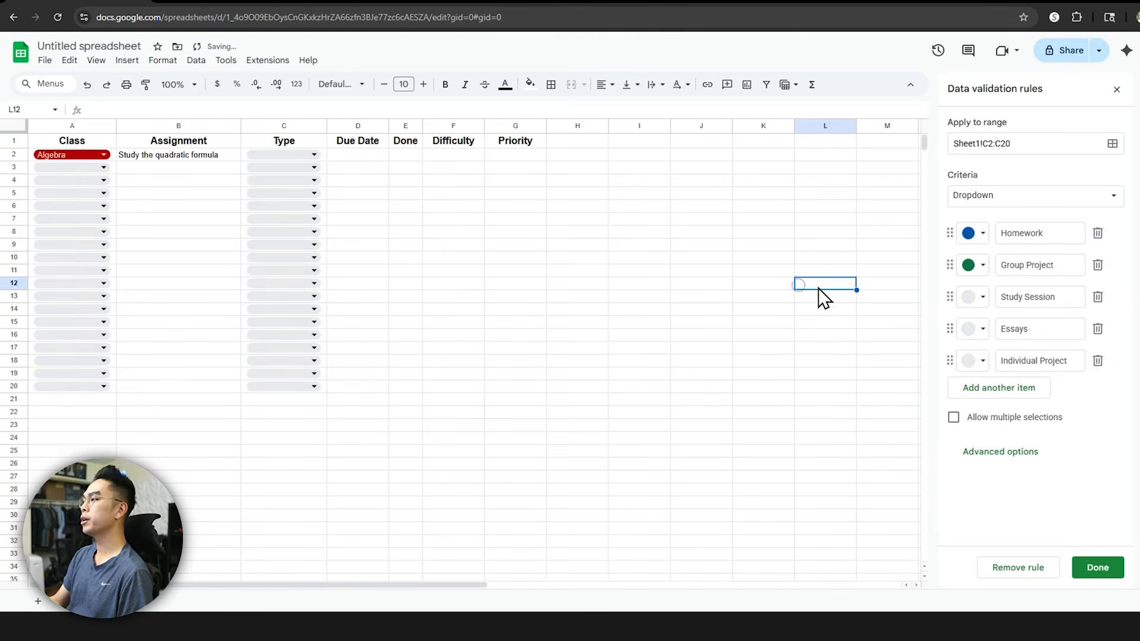
Step: Format the whole Due Date column D with the Date number format
{"action": "left_click", "coordinate": [358, 125]}
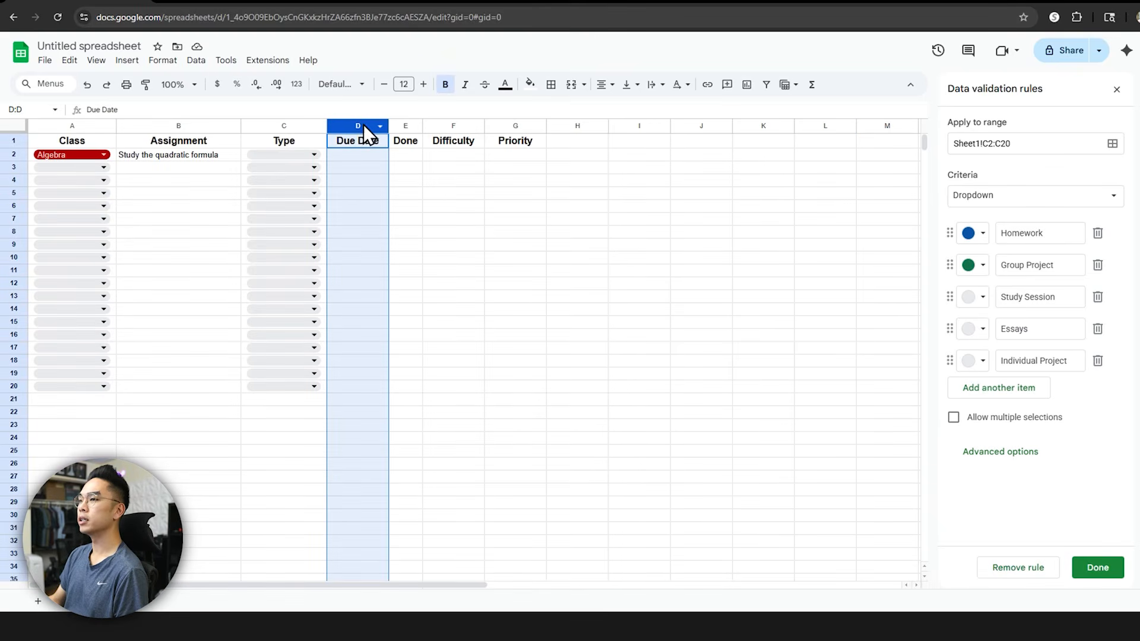
{"action": "left_click", "coordinate": [172, 64]}
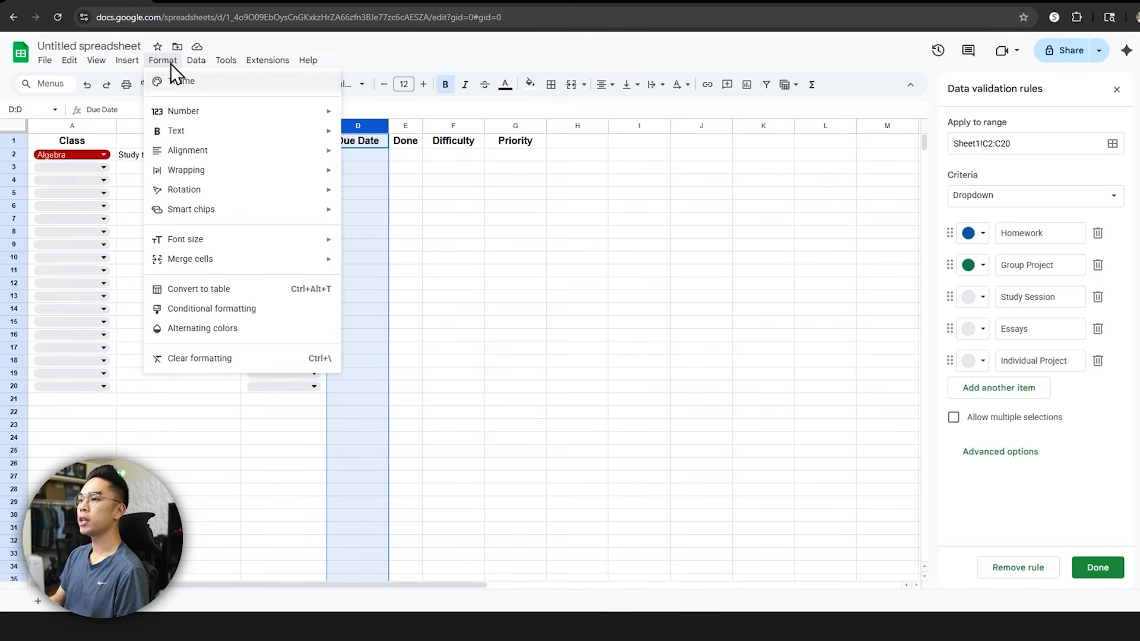
{"action": "mouse_move", "coordinate": [230, 119]}
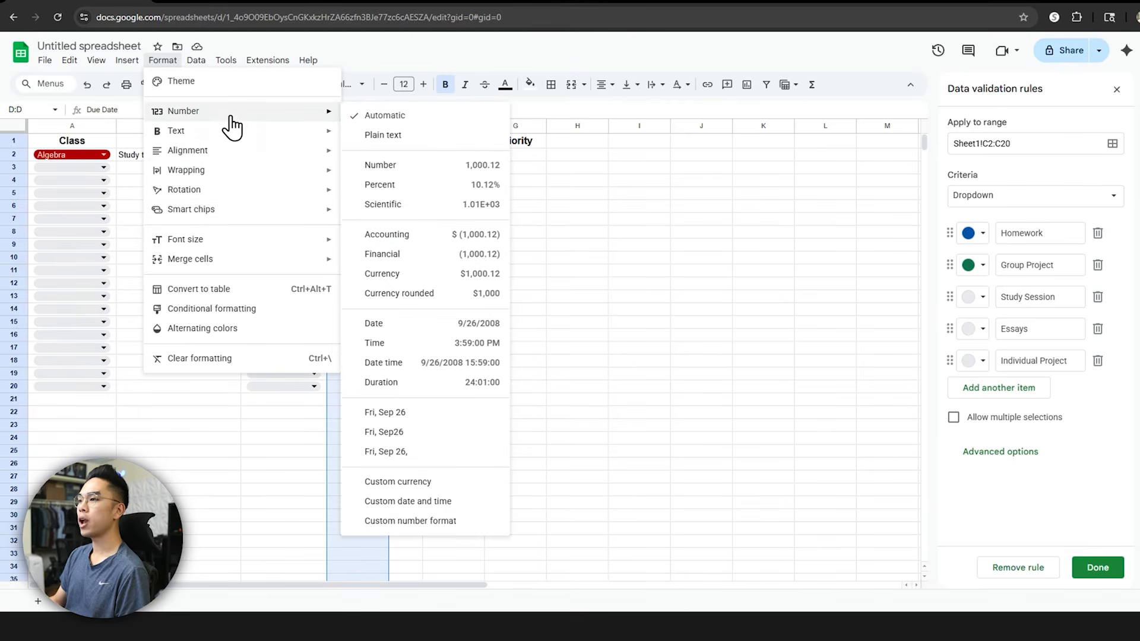
{"action": "left_click", "coordinate": [377, 326]}
Step: Widen the Due Date column slightly and enter 1/22 as the due date in D2
{"action": "left_click", "coordinate": [365, 156]}
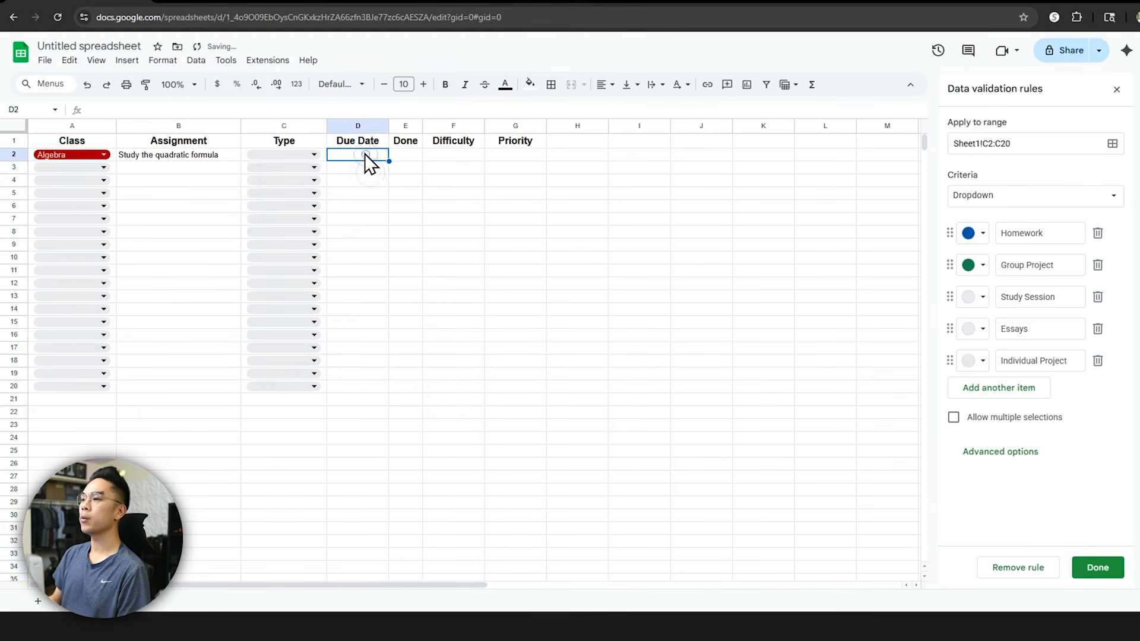
{"action": "left_click_drag", "start_coordinate": [389, 126], "coordinate": [398, 126]}
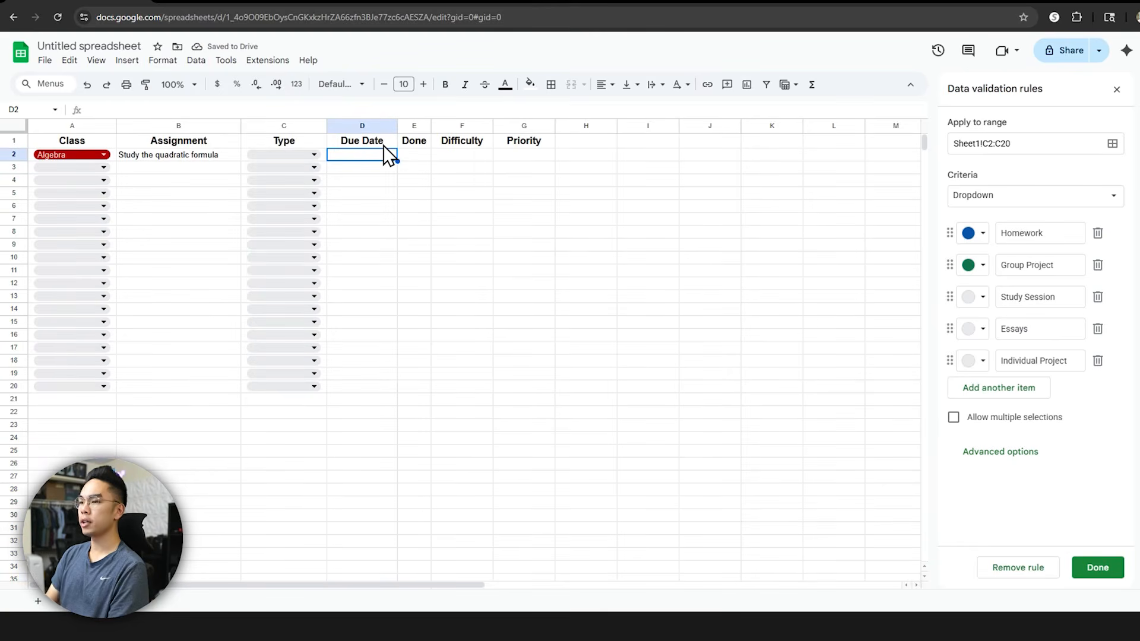
{"action": "type", "text": "1/22"}
{"action": "key", "text": "Return"}
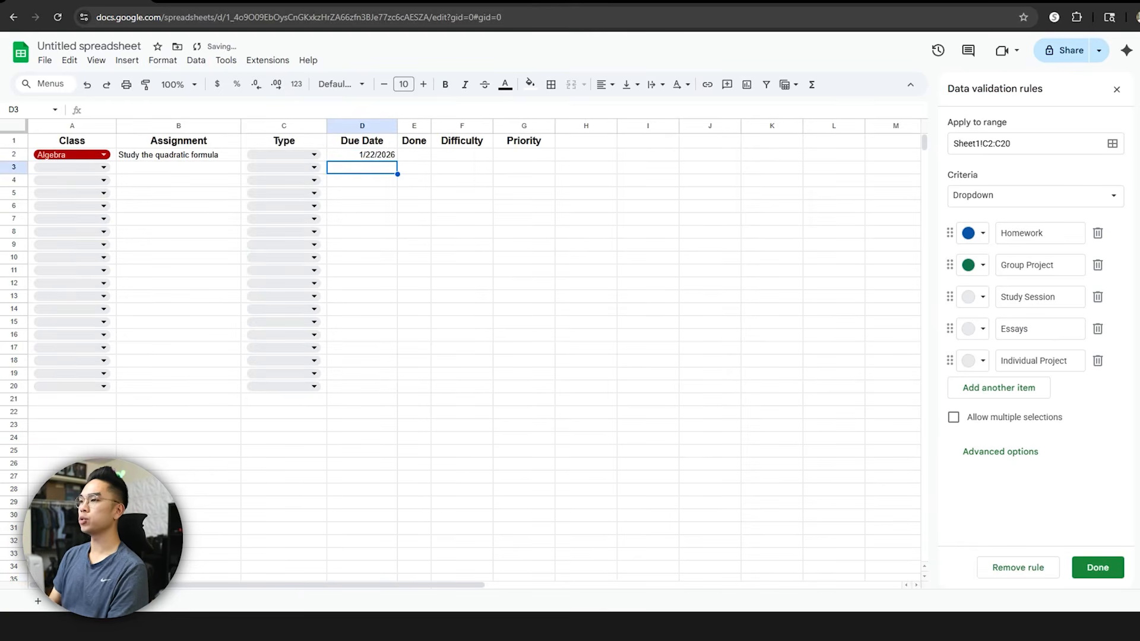
{"action": "left_click", "coordinate": [371, 156]}
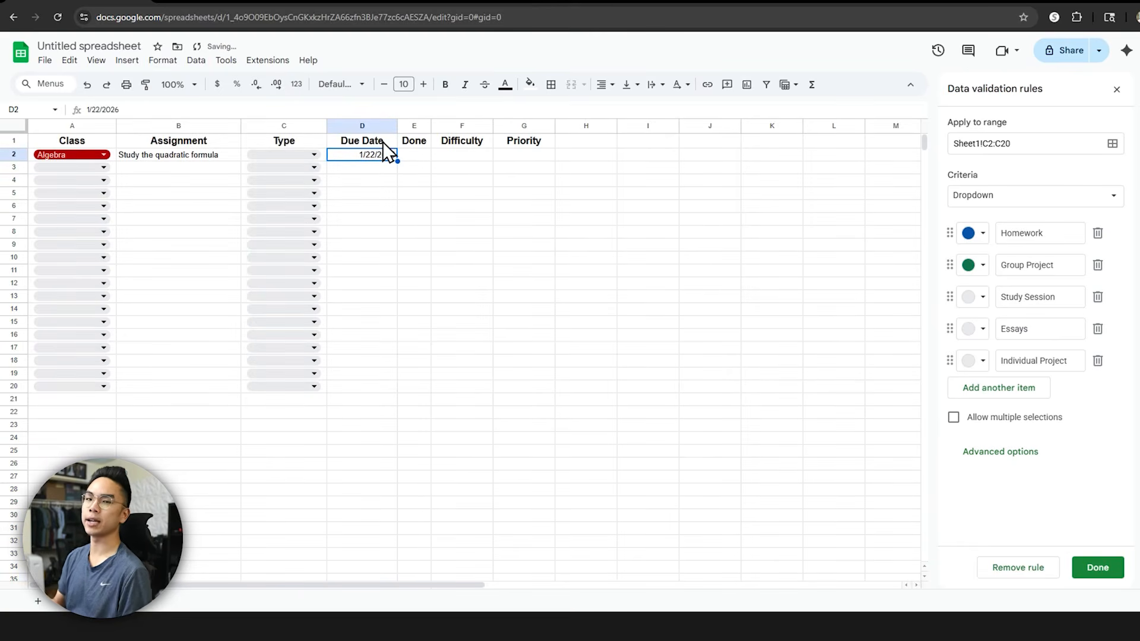
Step: Insert checkboxes in E2:E20 of the Done column and test the E2 checkbox, leaving it unticked
{"action": "key", "text": "Tab"}
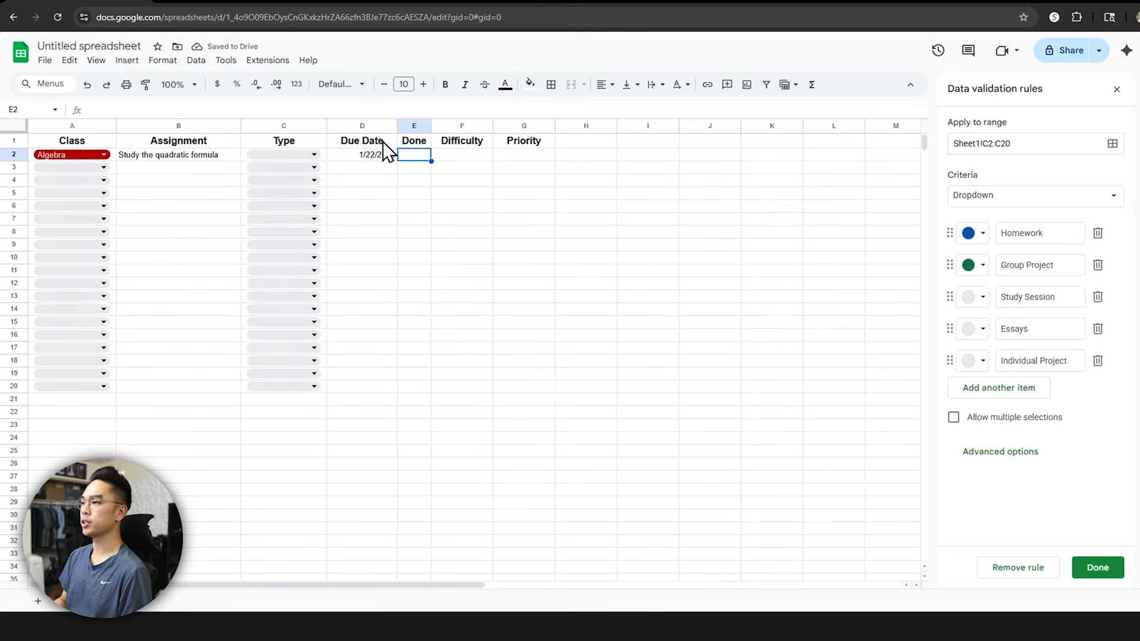
{"action": "left_click_drag", "start_coordinate": [419, 153], "coordinate": [410, 393]}
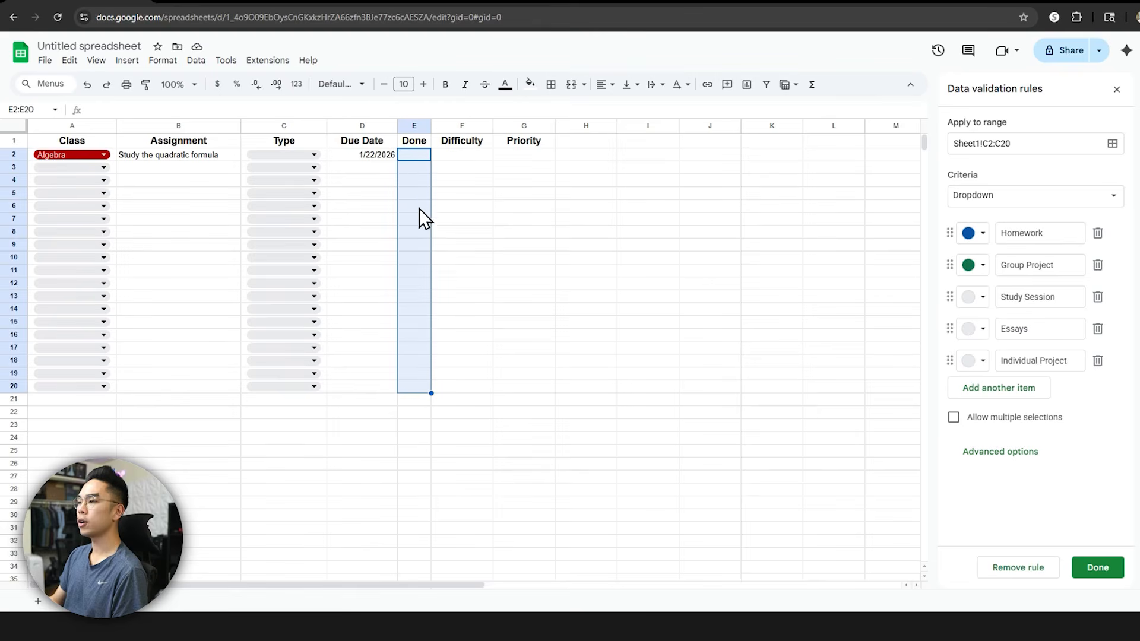
{"action": "left_click", "coordinate": [127, 60]}
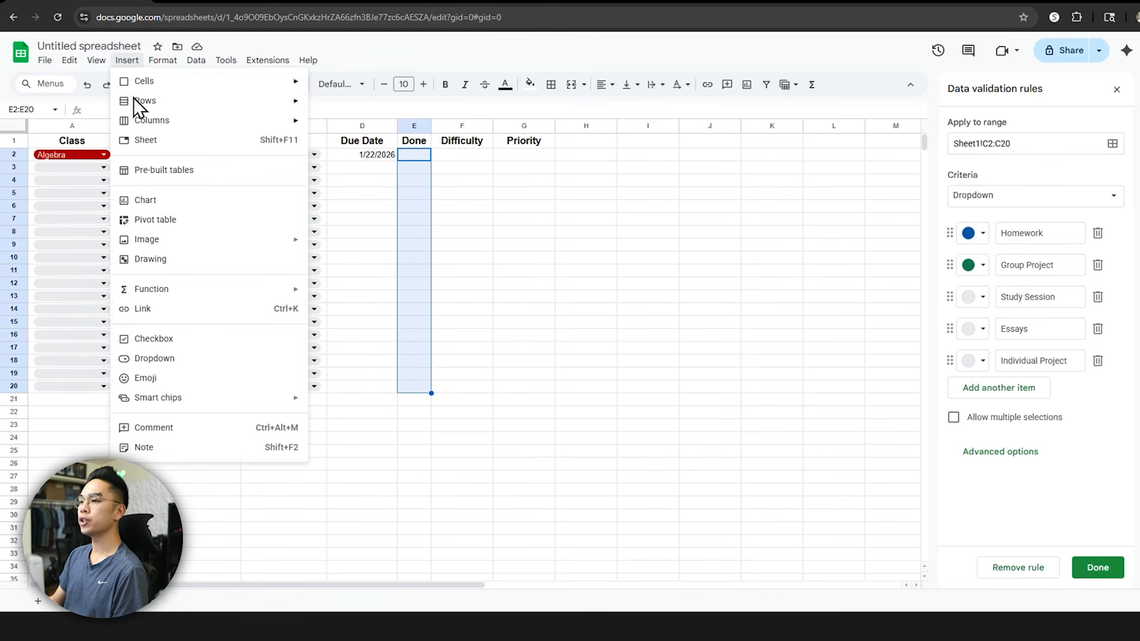
{"action": "left_click", "coordinate": [155, 343]}
{"action": "left_click", "coordinate": [497, 260]}
{"action": "left_click", "coordinate": [446, 155]}
{"action": "left_click", "coordinate": [414, 154]}
{"action": "left_click", "coordinate": [414, 154]}
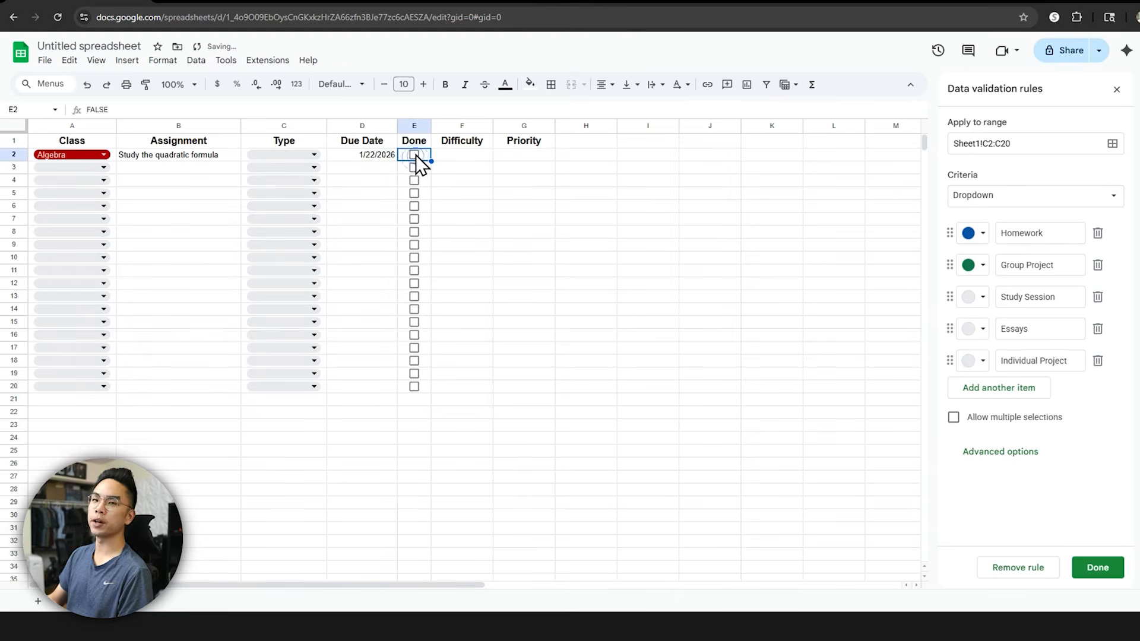
Step: Insert rating smart chips in F2:F20 of the Difficulty column
{"action": "left_click", "coordinate": [450, 156]}
{"action": "left_click_drag", "start_coordinate": [464, 153], "coordinate": [464, 386]}
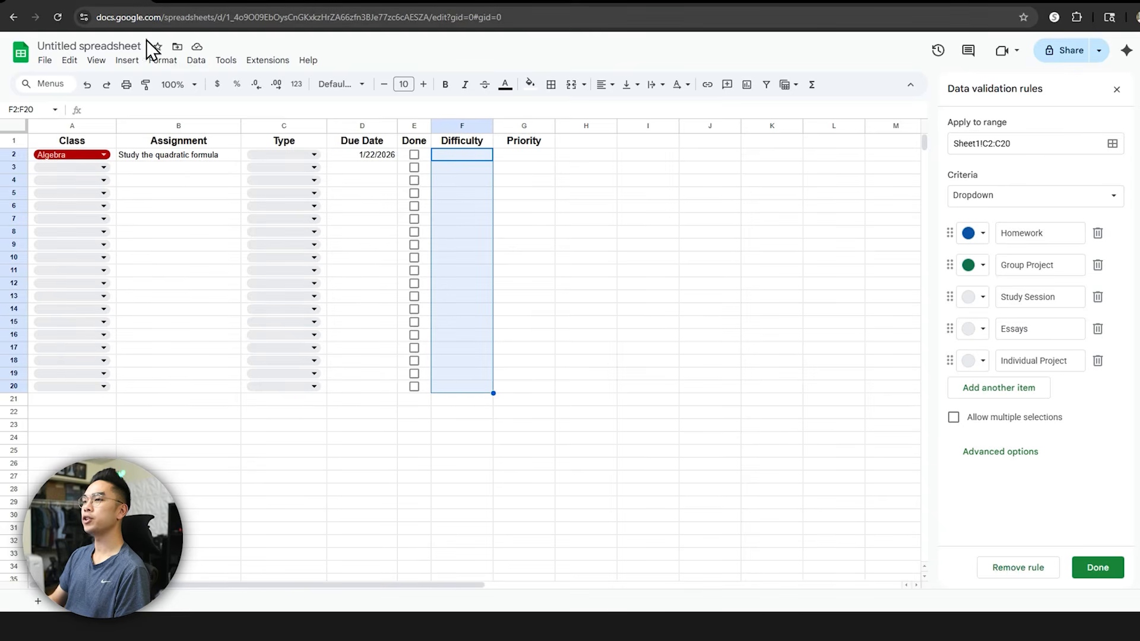
{"action": "left_click", "coordinate": [126, 60]}
{"action": "mouse_move", "coordinate": [264, 399]}
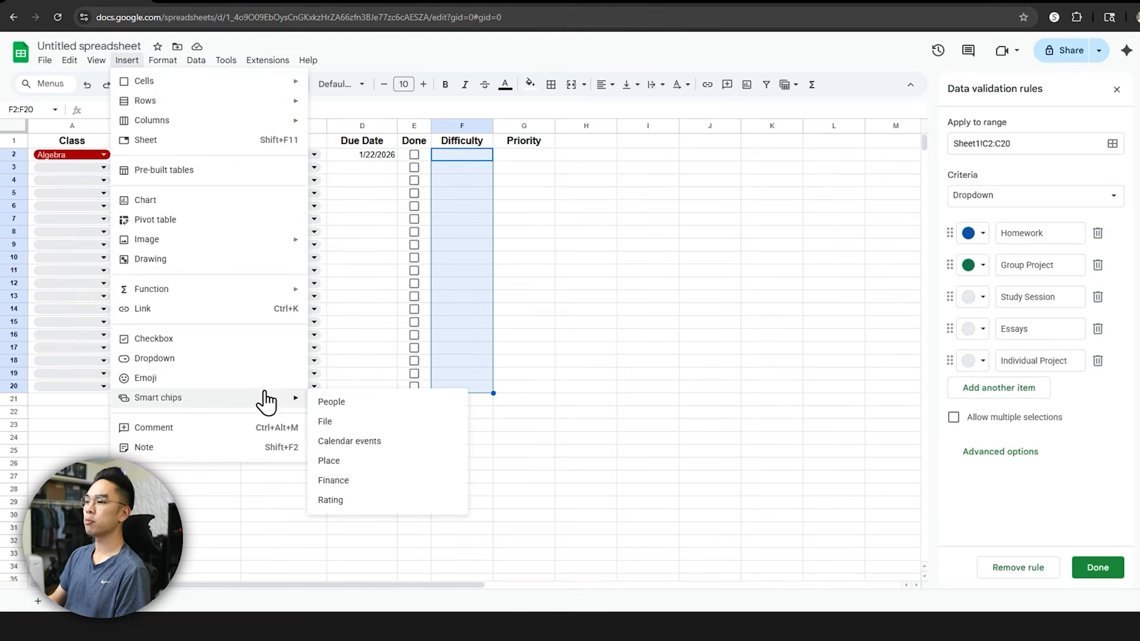
{"action": "left_click", "coordinate": [330, 500]}
{"action": "left_click", "coordinate": [382, 483]}
Step: Try the rating chip in F2 with three stars and set it back to zero stars
{"action": "left_click", "coordinate": [454, 155]}
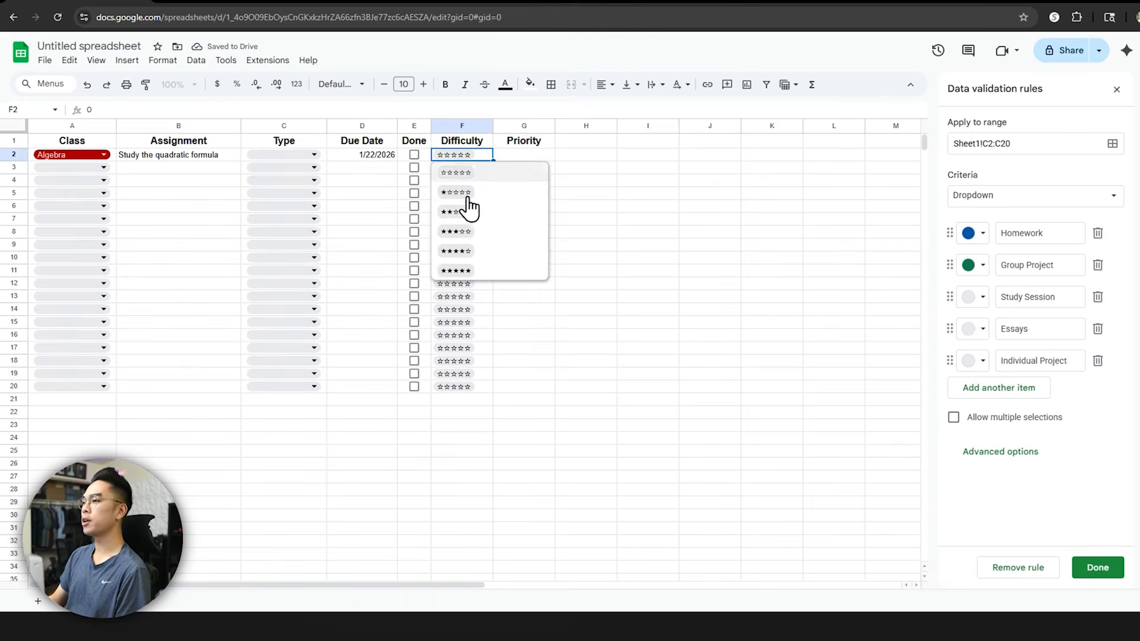
{"action": "left_click", "coordinate": [474, 171]}
{"action": "left_click_drag", "start_coordinate": [480, 155], "coordinate": [477, 389]}
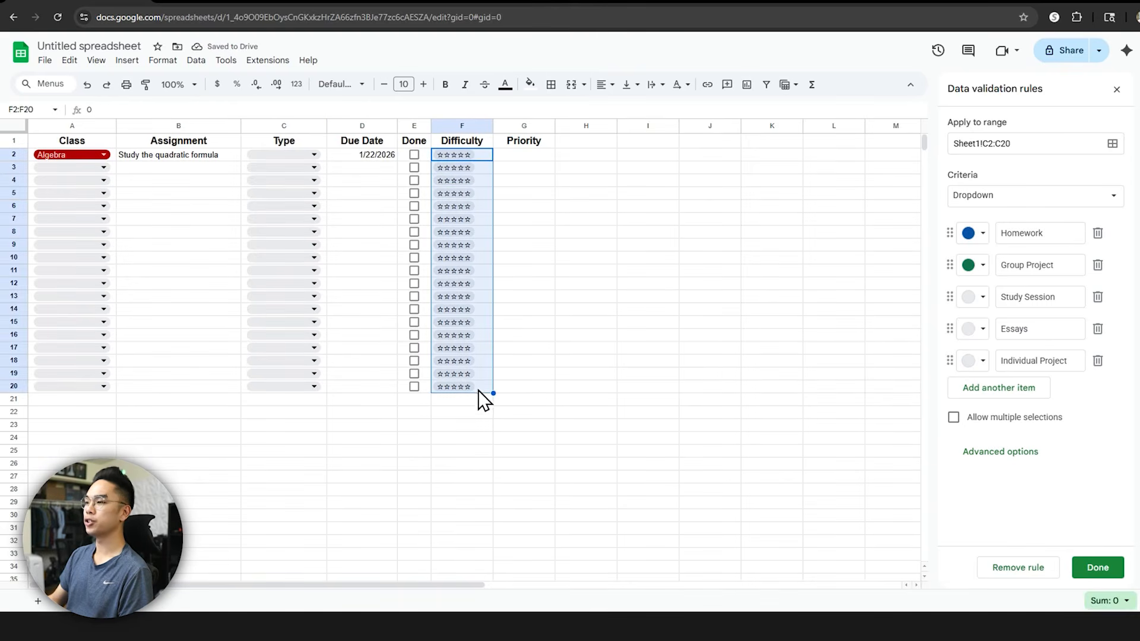
{"action": "left_click", "coordinate": [478, 388]}
{"action": "left_click", "coordinate": [474, 156]}
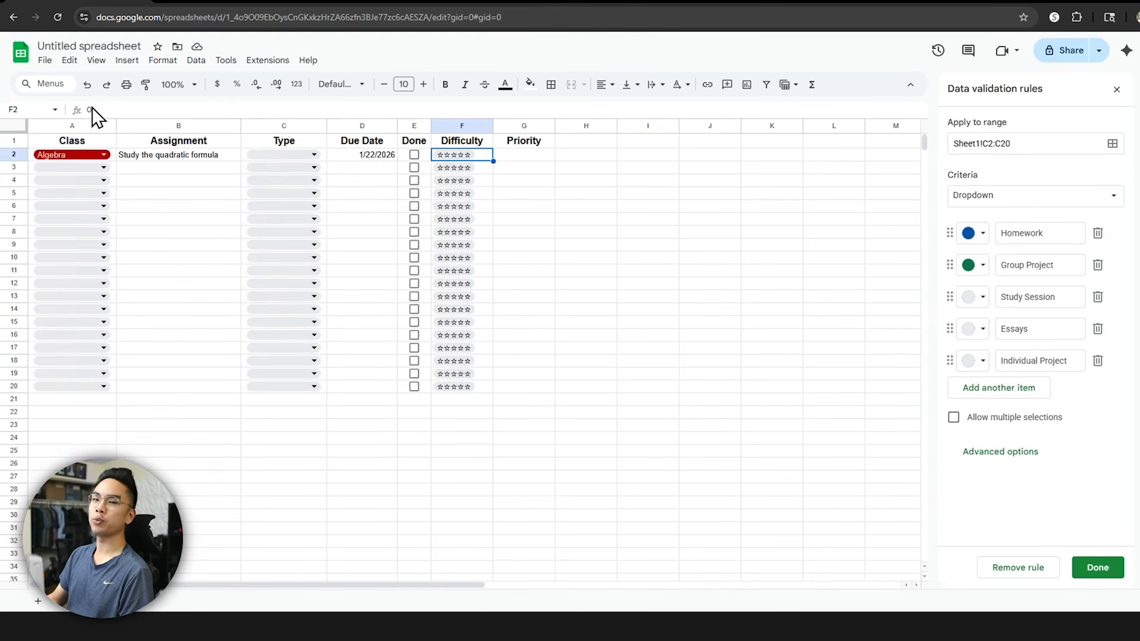
{"action": "left_click", "coordinate": [459, 156]}
{"action": "left_click", "coordinate": [450, 230]}
{"action": "left_click_drag", "start_coordinate": [100, 111], "coordinate": [83, 109]}
{"action": "left_click", "coordinate": [454, 156]}
{"action": "left_click", "coordinate": [469, 169]}
{"action": "left_click", "coordinate": [507, 177]}
{"action": "left_click", "coordinate": [476, 156]}
Step: Insert a dropdown in G2:G20 of the Priority column with the options Low, Medium and High
{"action": "left_click_drag", "start_coordinate": [502, 155], "coordinate": [525, 385]}
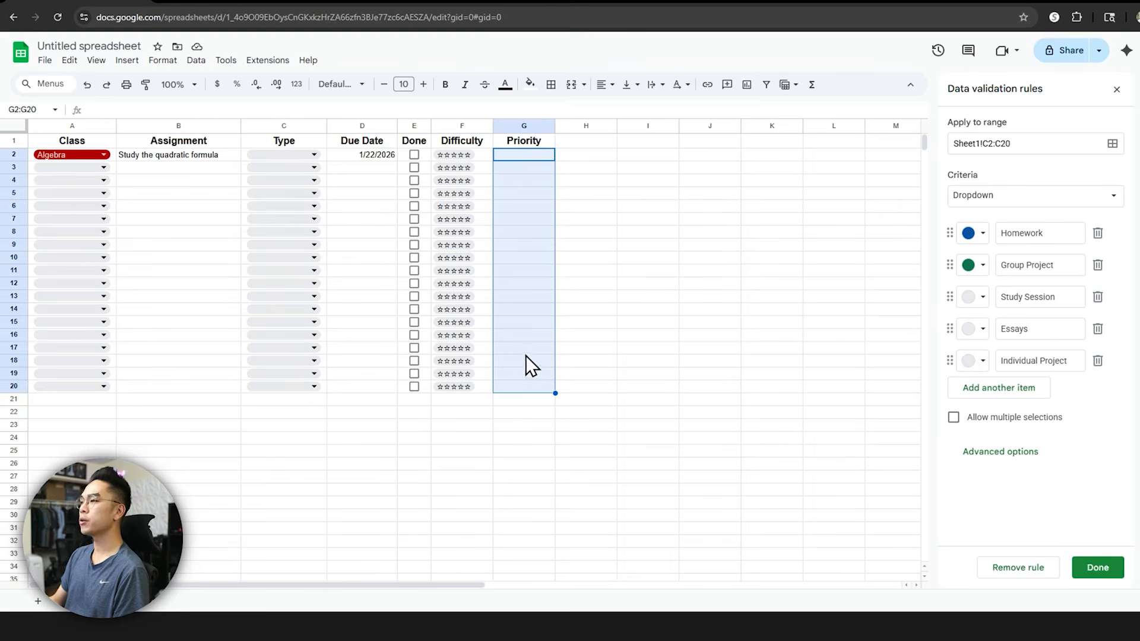
{"action": "left_click", "coordinate": [126, 60]}
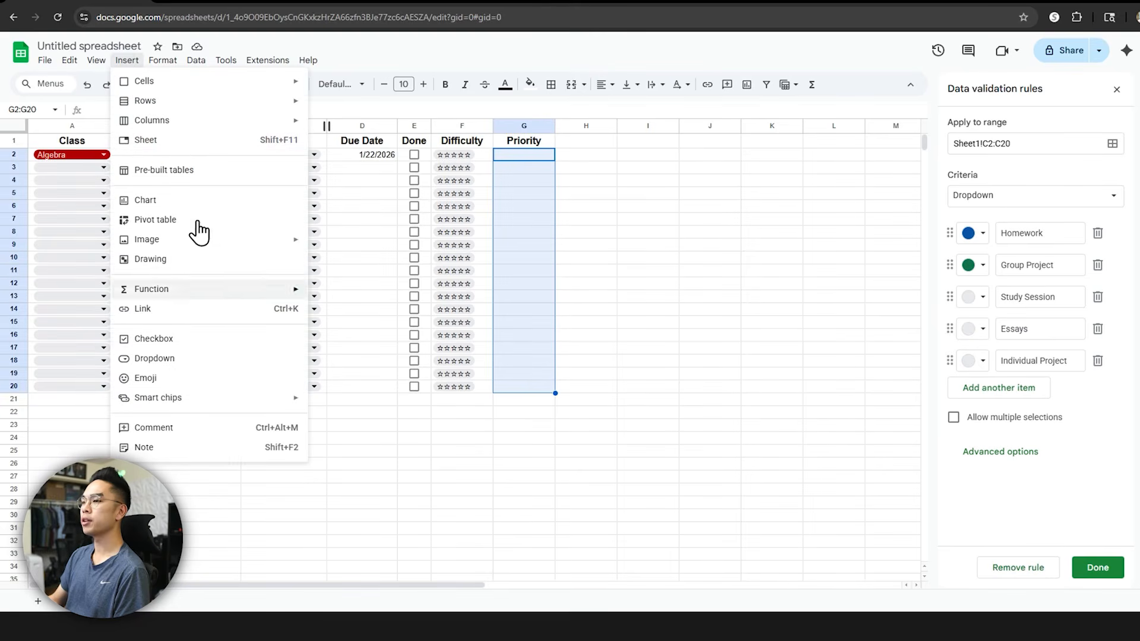
{"action": "left_click", "coordinate": [211, 363]}
{"action": "double_click", "coordinate": [1021, 232]}
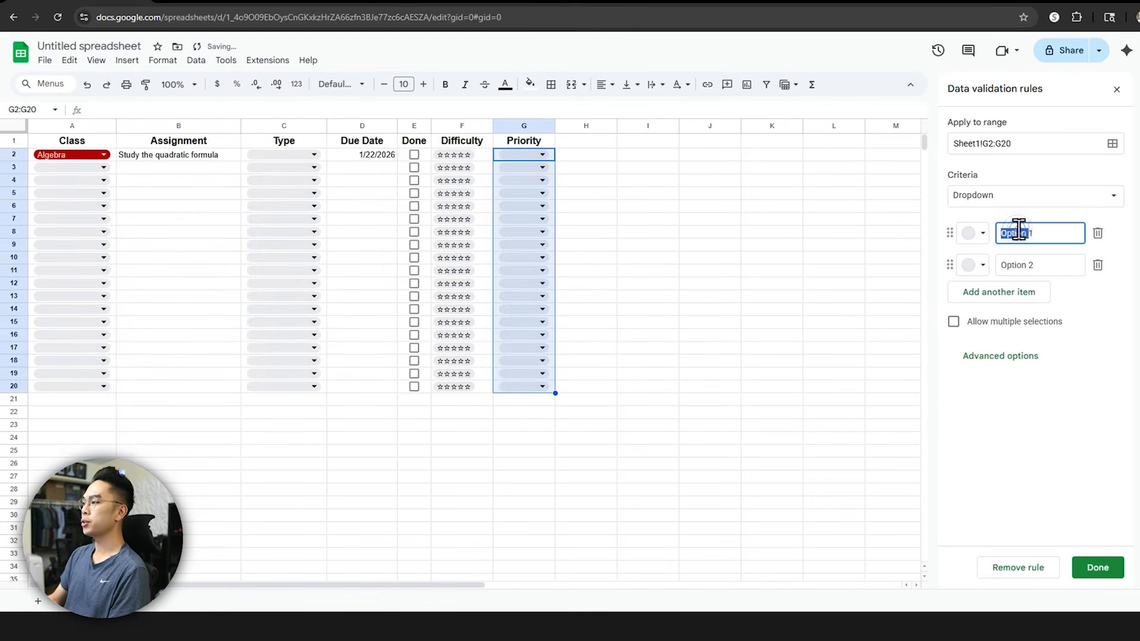
{"action": "type", "text": "Low"}
{"action": "double_click", "coordinate": [1021, 265]}
{"action": "type", "text": "Medium"}
{"action": "key", "text": "Return"}
{"action": "type", "text": "H"}
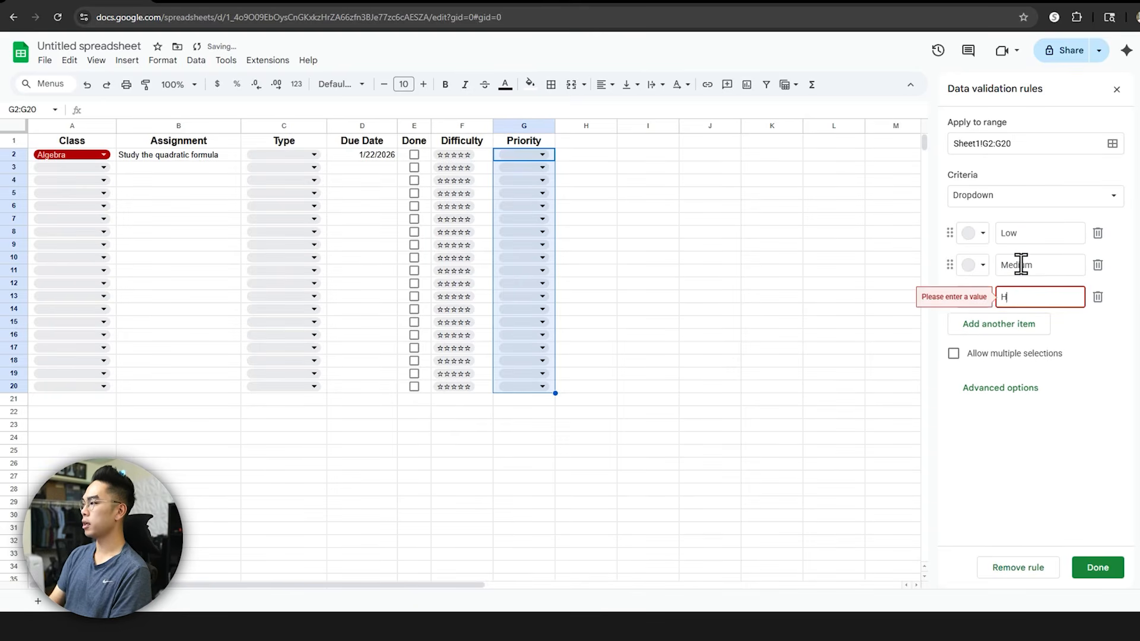
Step: Colour the priority options Low dark green, Medium light yellow and High dark red, and widen column G slightly
{"action": "left_click", "coordinate": [971, 233]}
{"action": "left_click", "coordinate": [1055, 298]}
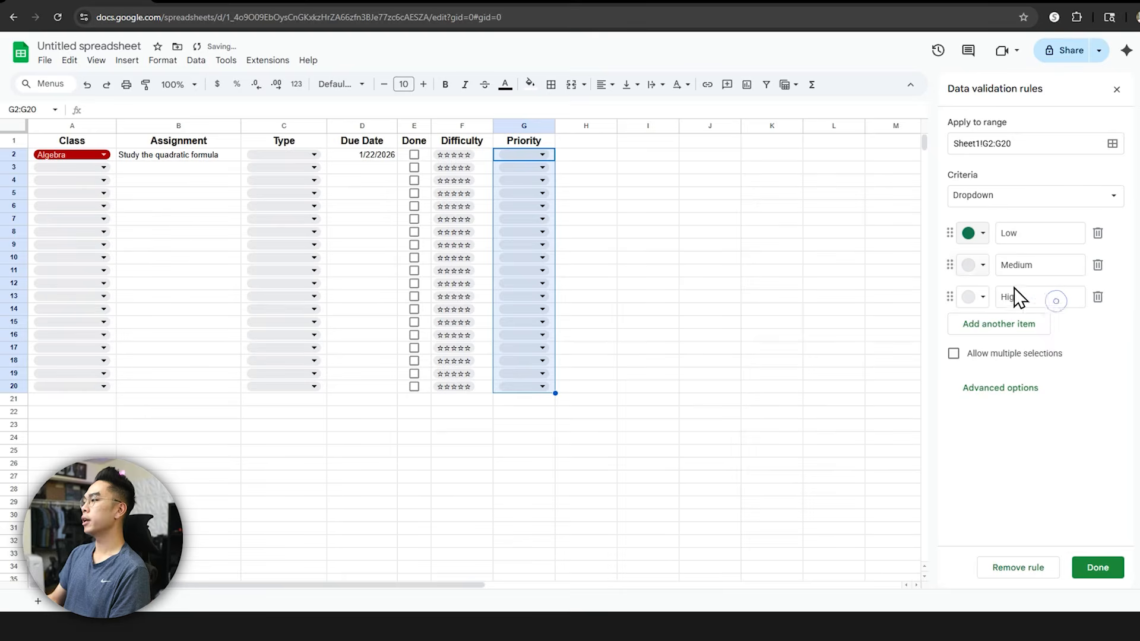
{"action": "left_click", "coordinate": [961, 267]}
{"action": "left_click", "coordinate": [1037, 309]}
{"action": "left_click", "coordinate": [968, 296]}
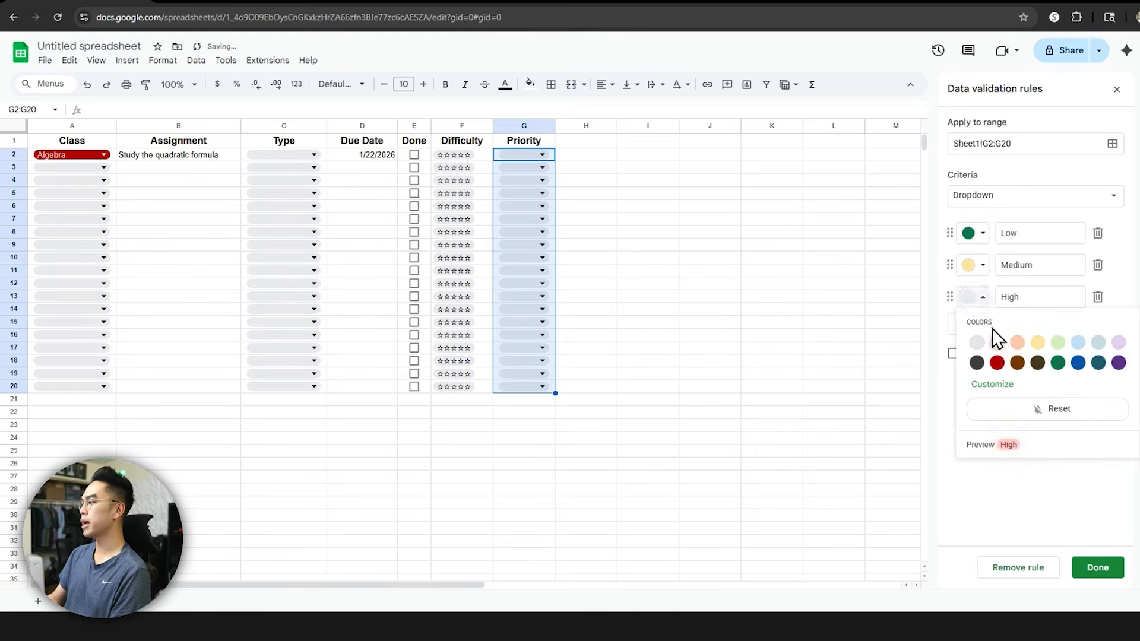
{"action": "left_click", "coordinate": [998, 362]}
{"action": "left_click", "coordinate": [1016, 297]}
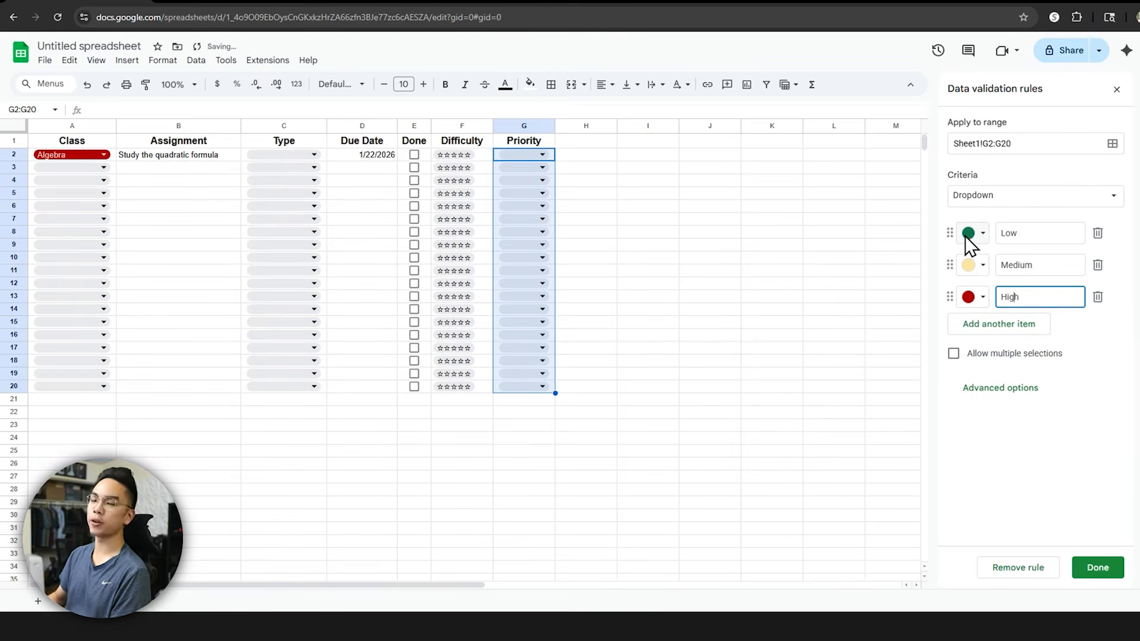
{"action": "left_click_drag", "start_coordinate": [548, 121], "coordinate": [558, 125]}
Step: Set the row 2 assignment's priority to Low, its difficulty to two stars and its type to Study Session
{"action": "left_click", "coordinate": [189, 155]}
{"action": "left_click", "coordinate": [514, 155]}
{"action": "left_click", "coordinate": [509, 172]}
{"action": "left_click", "coordinate": [463, 155]}
{"action": "left_click", "coordinate": [456, 211]}
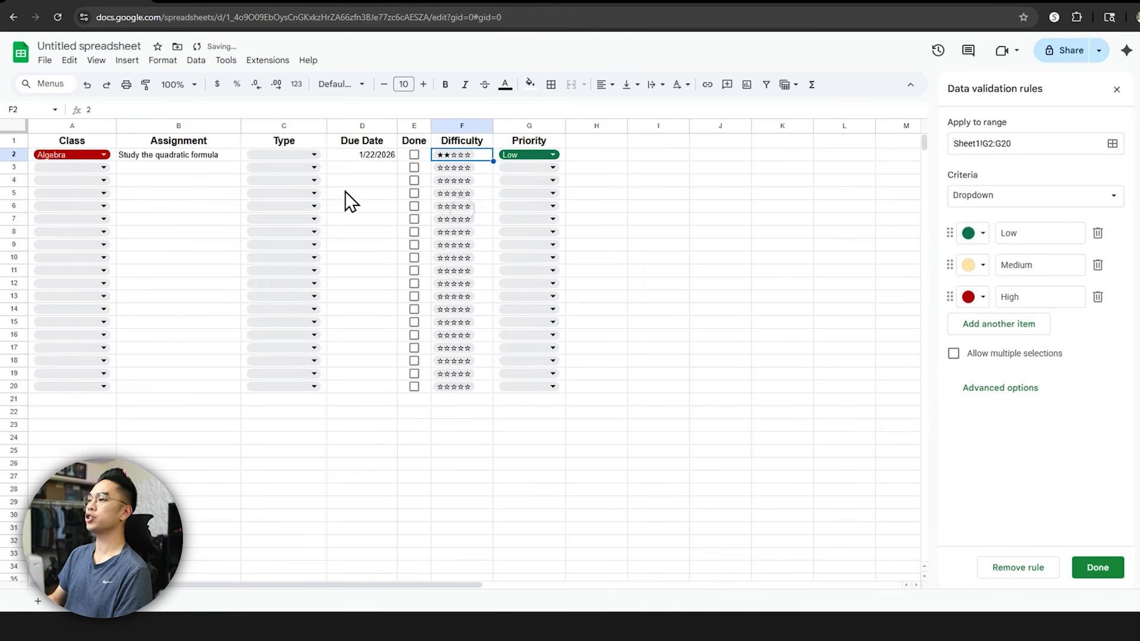
{"action": "left_click", "coordinate": [386, 181]}
{"action": "left_click", "coordinate": [308, 155]}
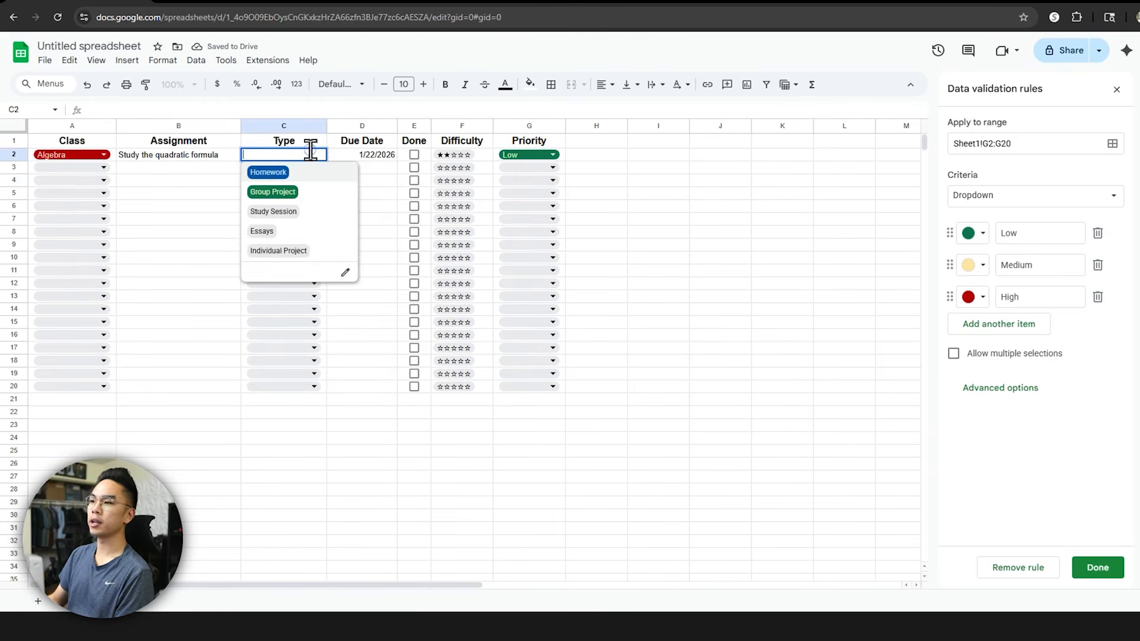
{"action": "left_click", "coordinate": [280, 212]}
{"action": "left_click", "coordinate": [365, 220]}
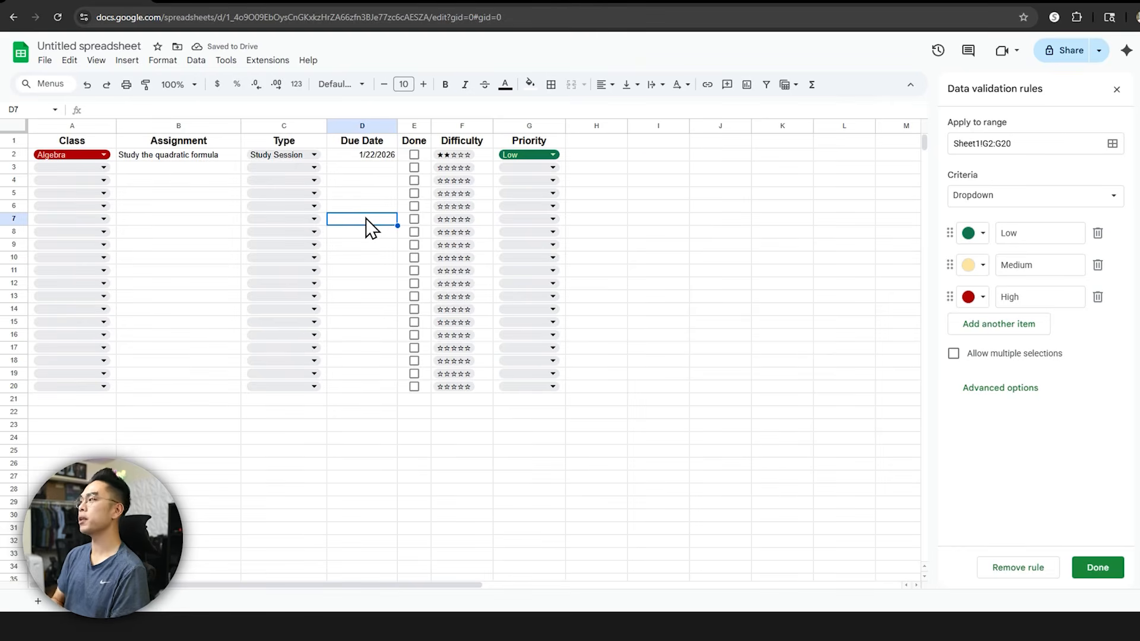
Step: Enter =UNIQUE(A:A) in I1 to list the distinct classes from column A, and check the resulting cells
{"action": "left_click", "coordinate": [681, 145]}
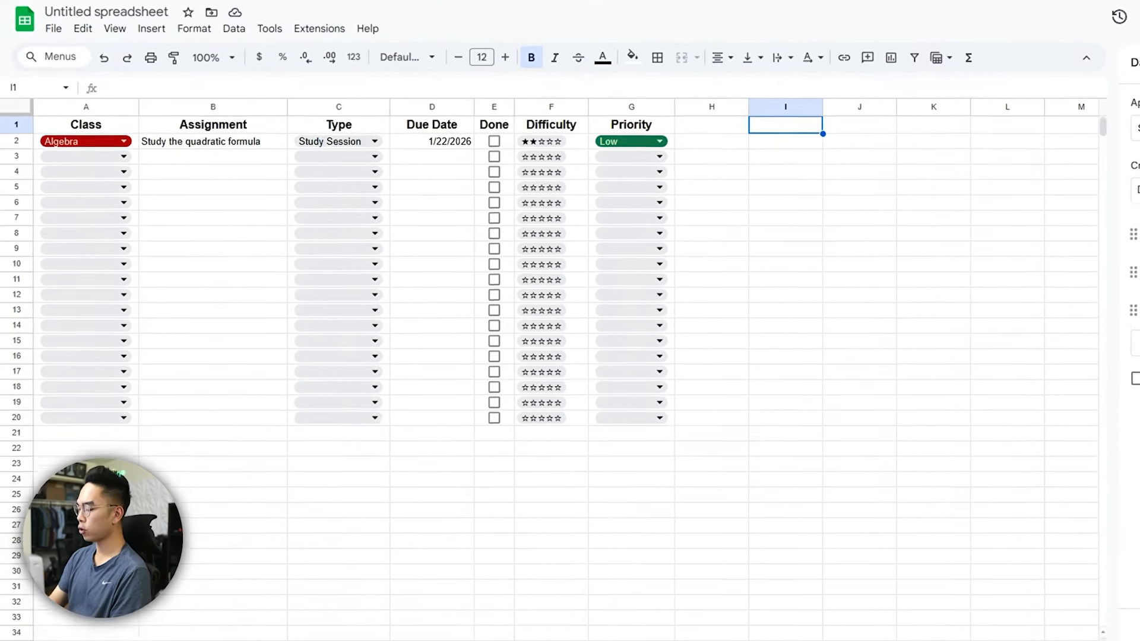
{"action": "type", "text": "=UN"}
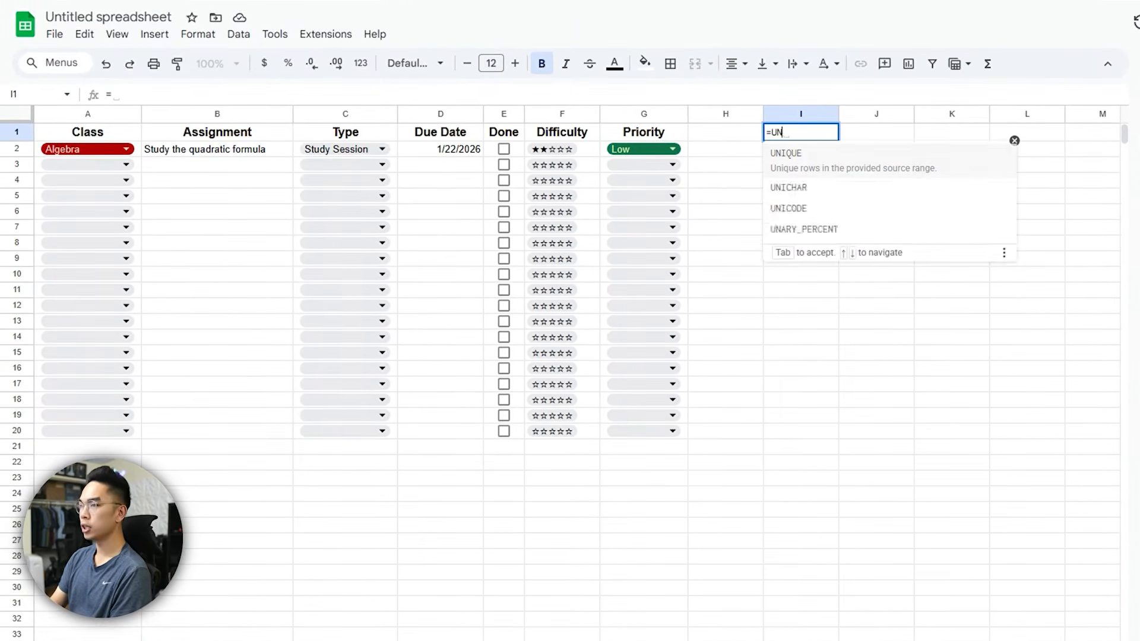
{"action": "type", "text": "IQUE("}
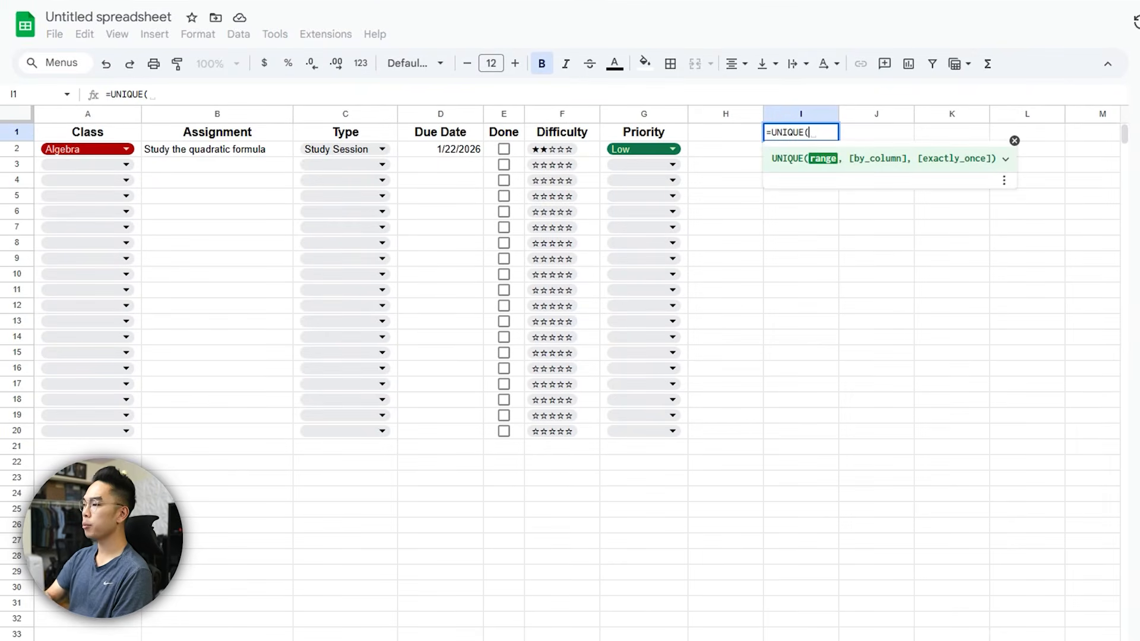
{"action": "left_click", "coordinate": [88, 113]}
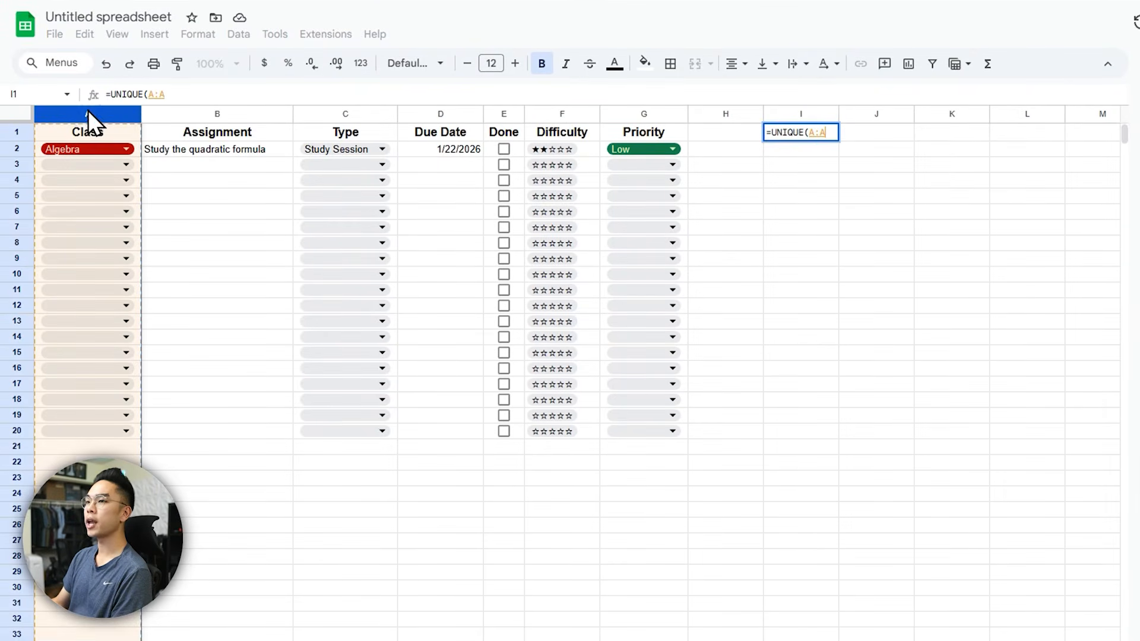
{"action": "type", "text": ")"}
{"action": "key", "text": "Return"}
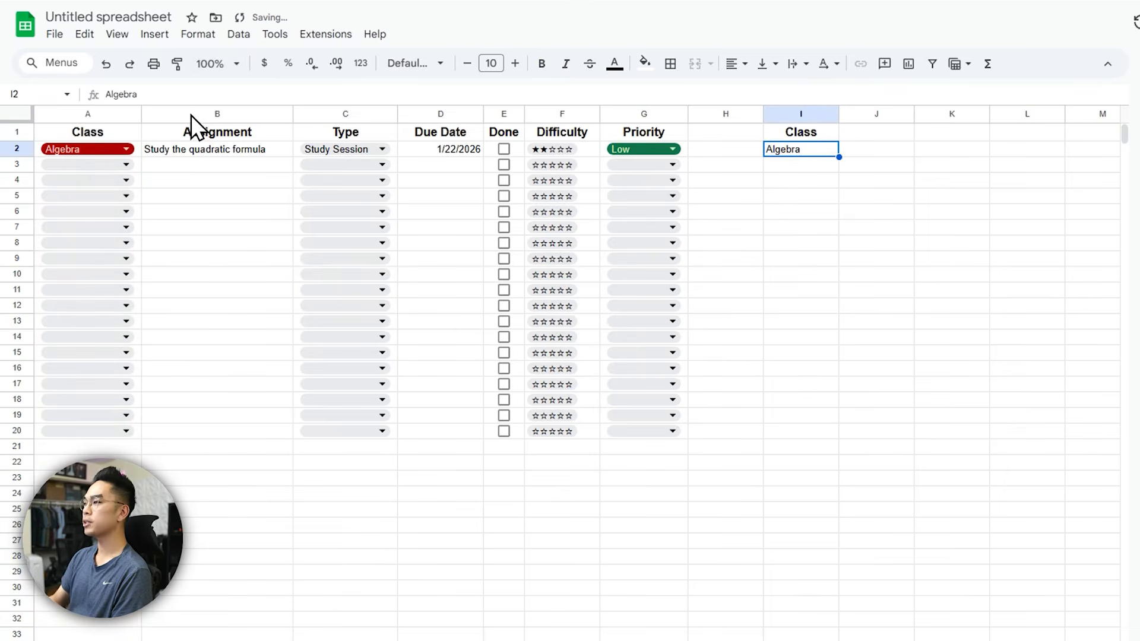
{"action": "left_click", "coordinate": [780, 166]}
{"action": "left_click", "coordinate": [787, 154]}
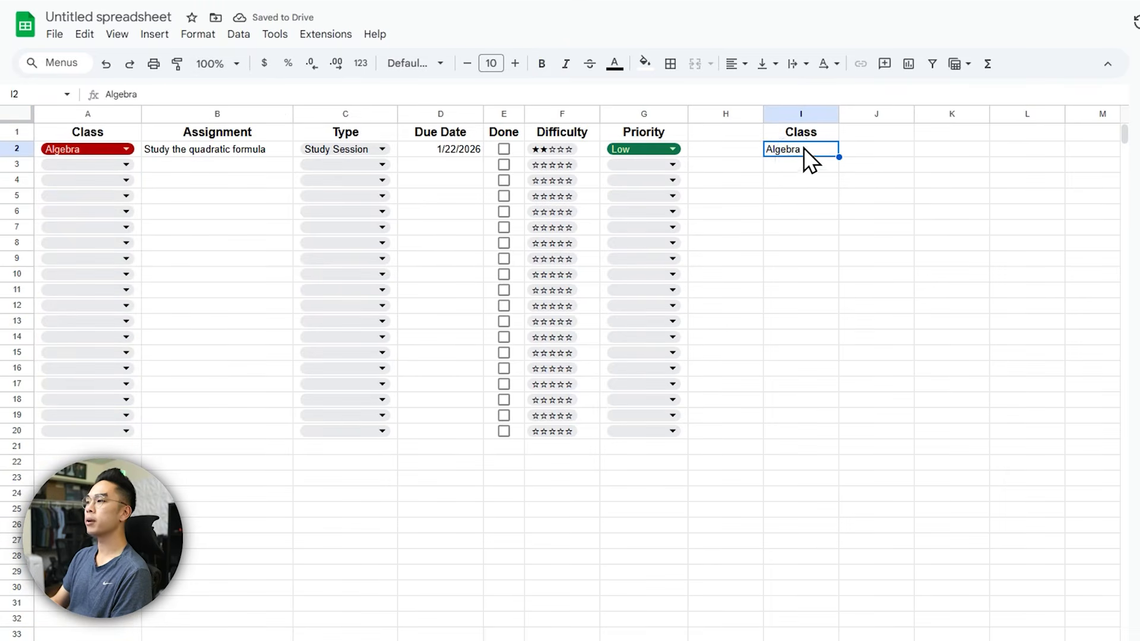
{"action": "left_click", "coordinate": [800, 134]}
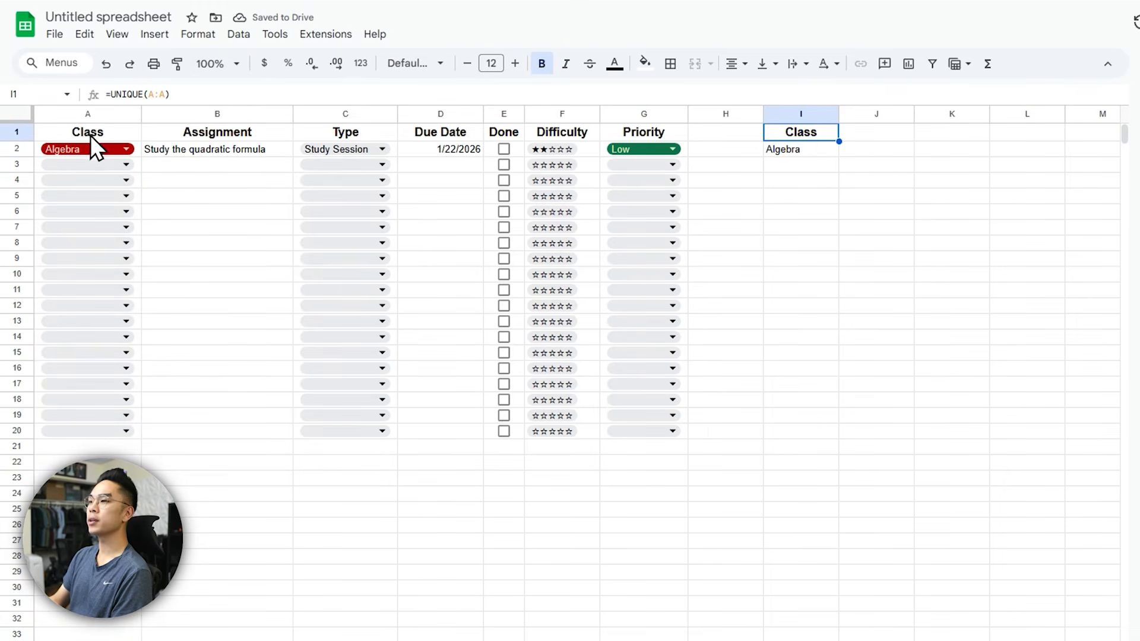
Step: Set the class in A3 and A4 to Algebra and check the unique class list in column I
{"action": "left_click", "coordinate": [785, 154]}
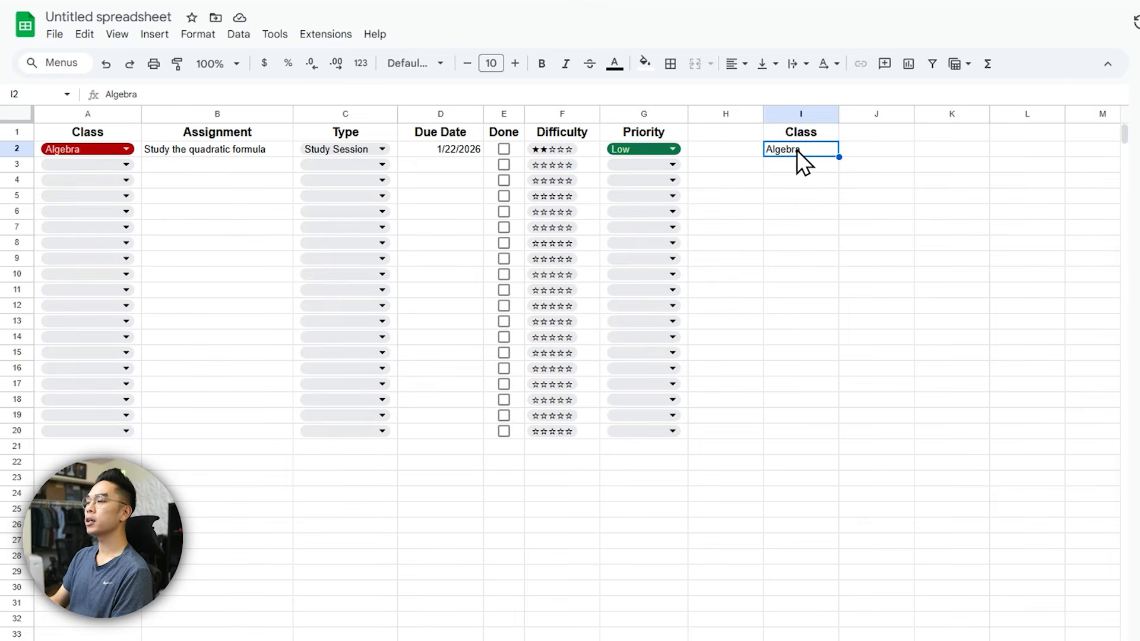
{"action": "left_click", "coordinate": [95, 164]}
{"action": "left_click", "coordinate": [88, 188]}
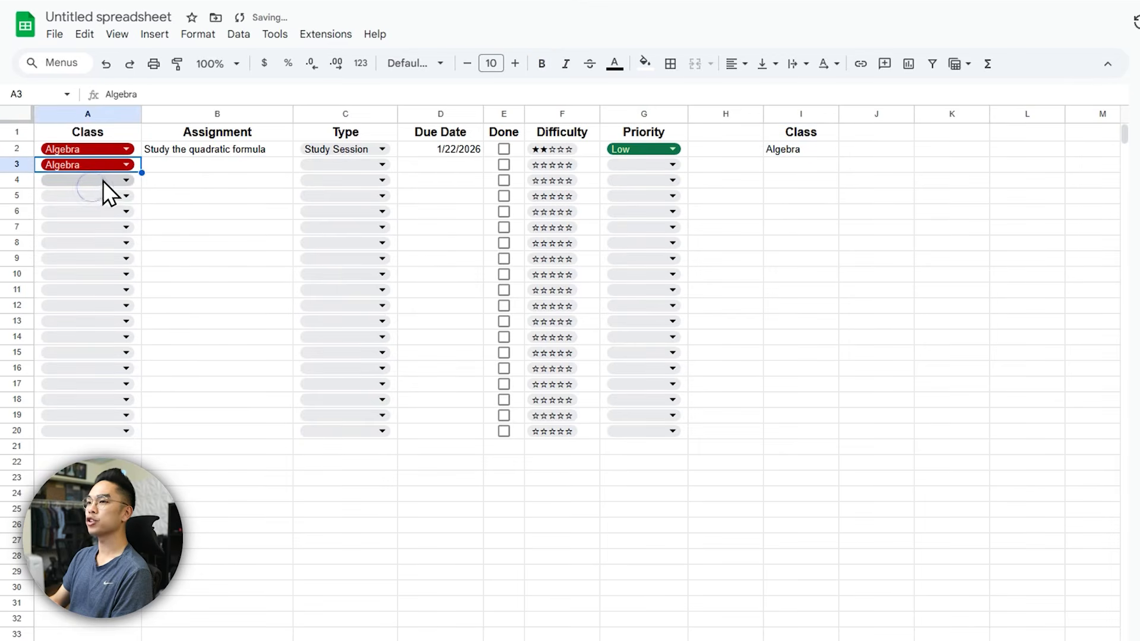
{"action": "left_click", "coordinate": [109, 181]}
{"action": "left_click", "coordinate": [104, 202]}
{"action": "left_click", "coordinate": [789, 153]}
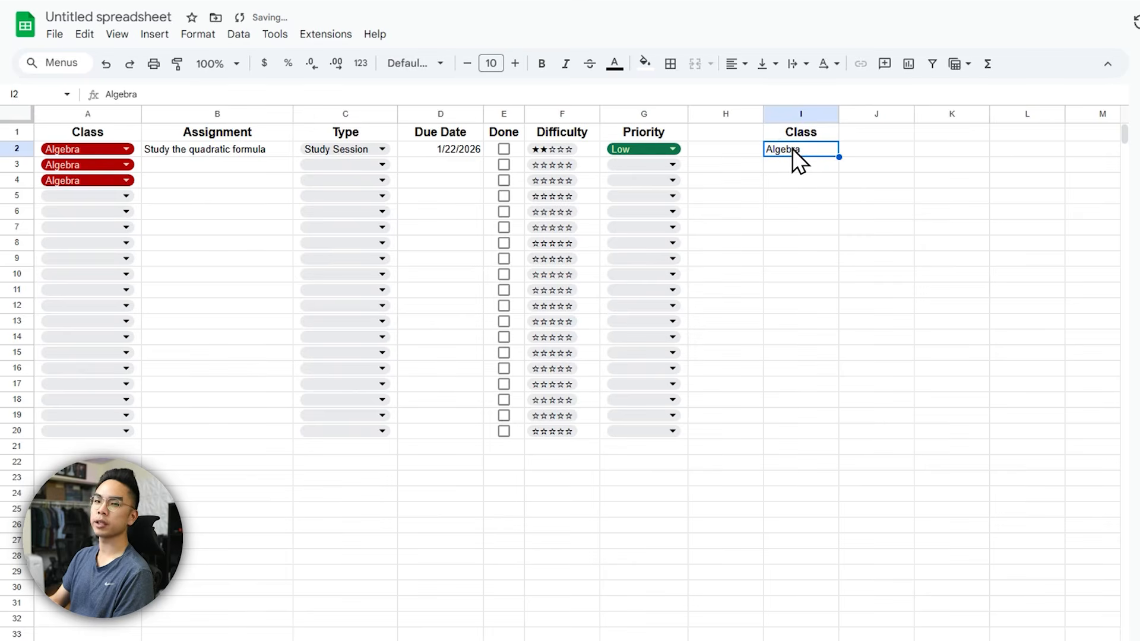
Step: Set the class in A5 to Physics and in A6 to History, checking the unique class list
{"action": "left_click", "coordinate": [121, 197]}
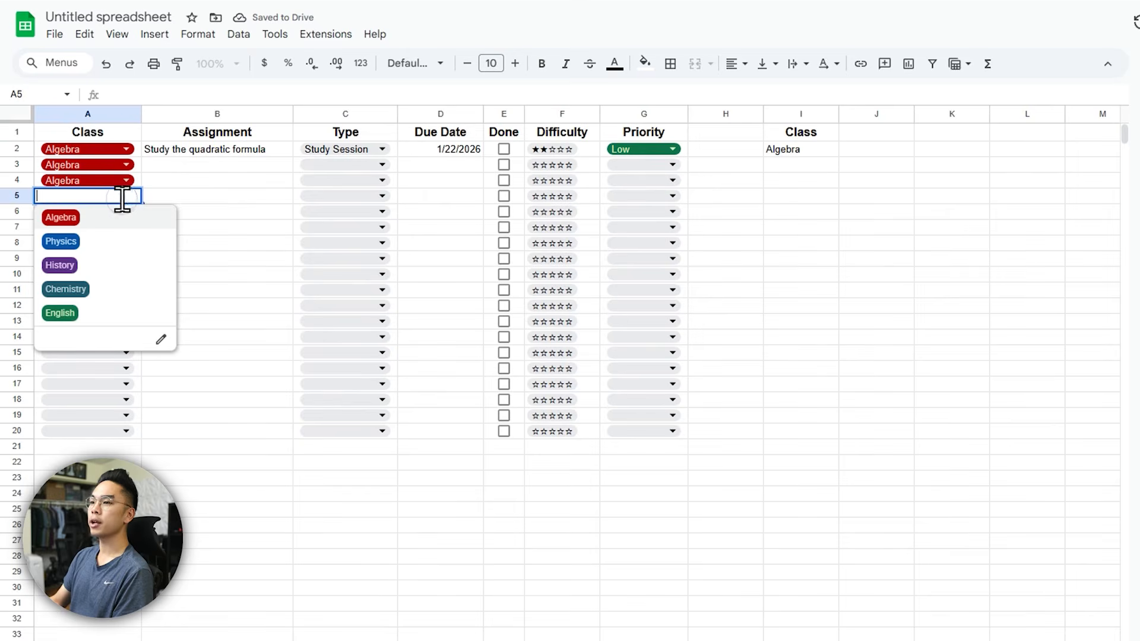
{"action": "left_click", "coordinate": [108, 240]}
{"action": "left_click", "coordinate": [798, 161]}
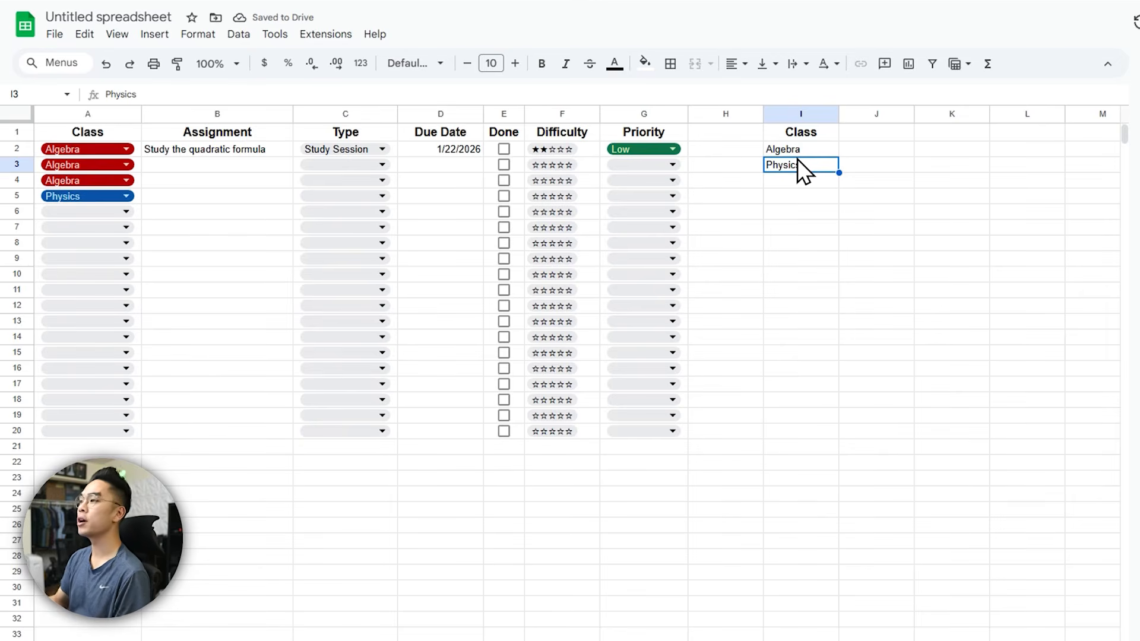
{"action": "left_click", "coordinate": [105, 212]}
{"action": "left_click", "coordinate": [82, 282]}
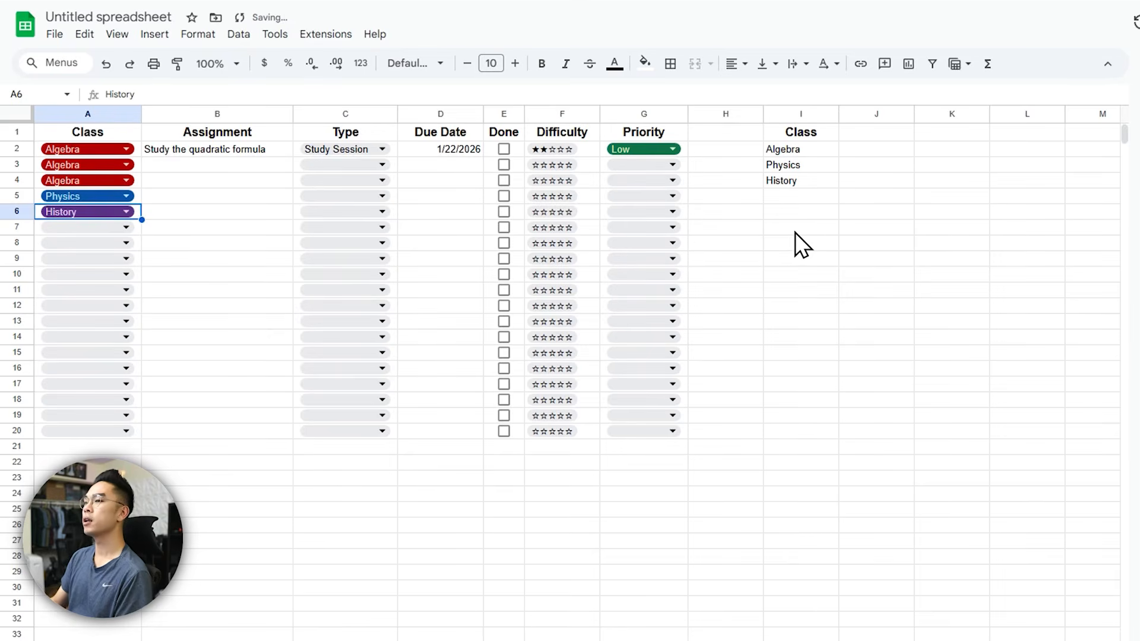
Step: Add the summary headers Done in J1 and Not Done in K1
{"action": "left_click", "coordinate": [863, 136]}
{"action": "type", "text": "Done"}
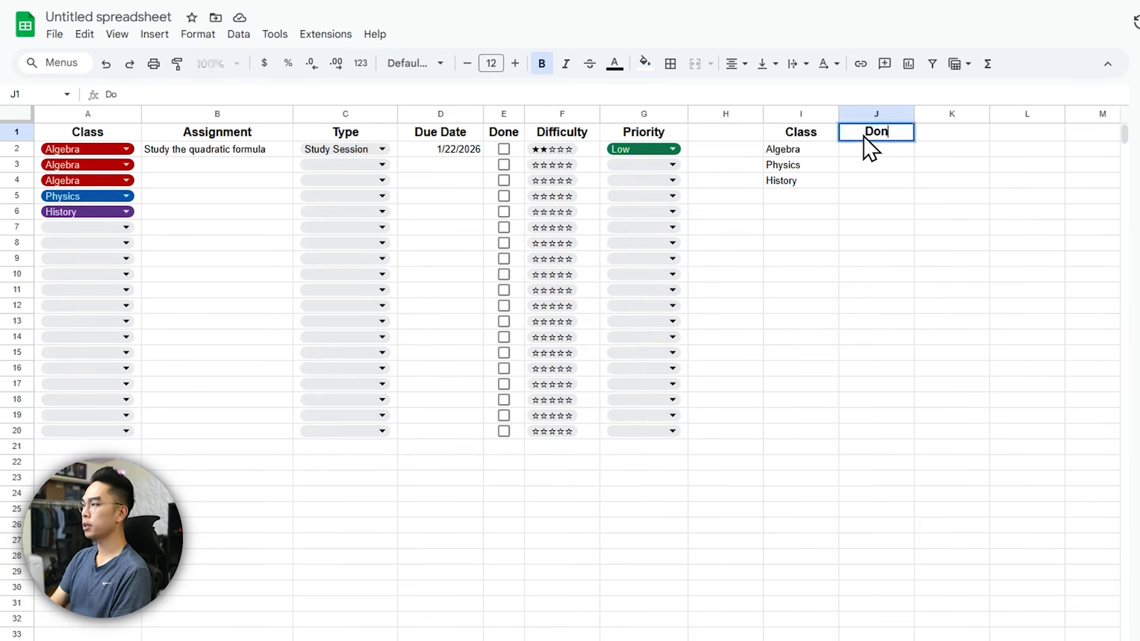
{"action": "key", "text": "Tab"}
{"action": "type", "text": "Not Done"}
{"action": "key", "text": "Return"}
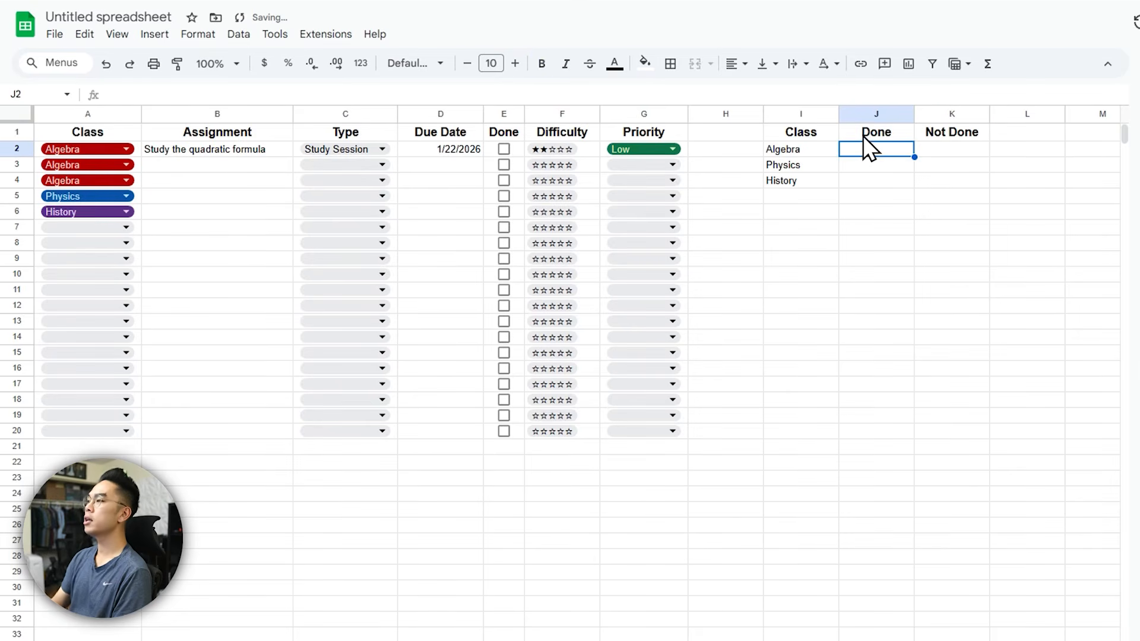
Step: Write the formula =COUNTIFS(A:A,I2,E:E,TRUE) in J2 to count the completed assignments of the class
{"action": "left_click", "coordinate": [873, 93]}
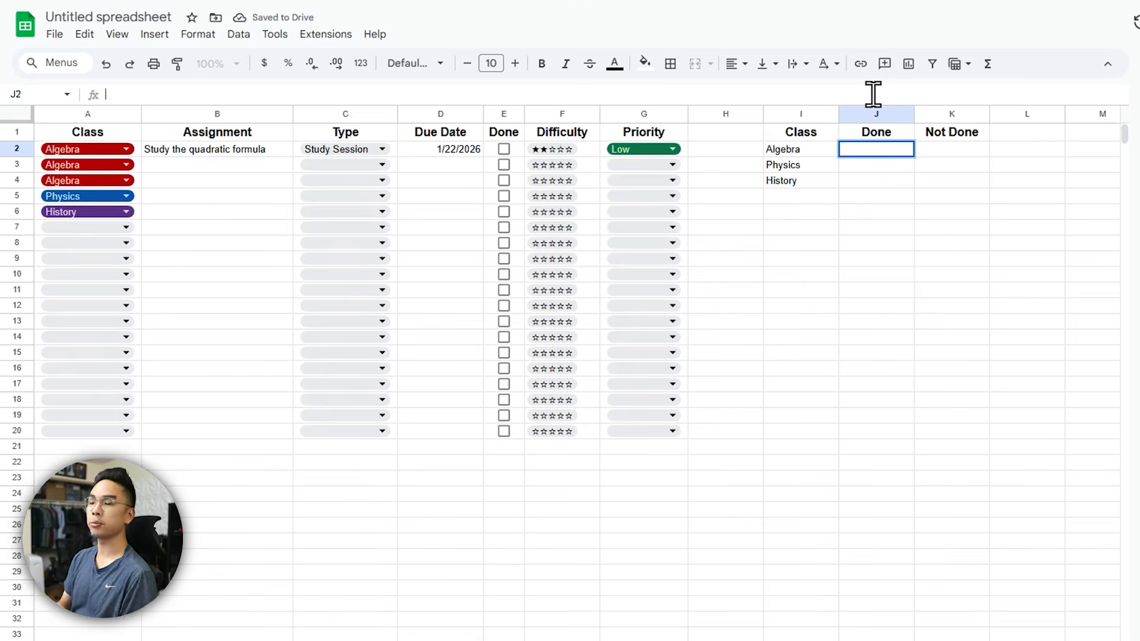
{"action": "type", "text": "="}
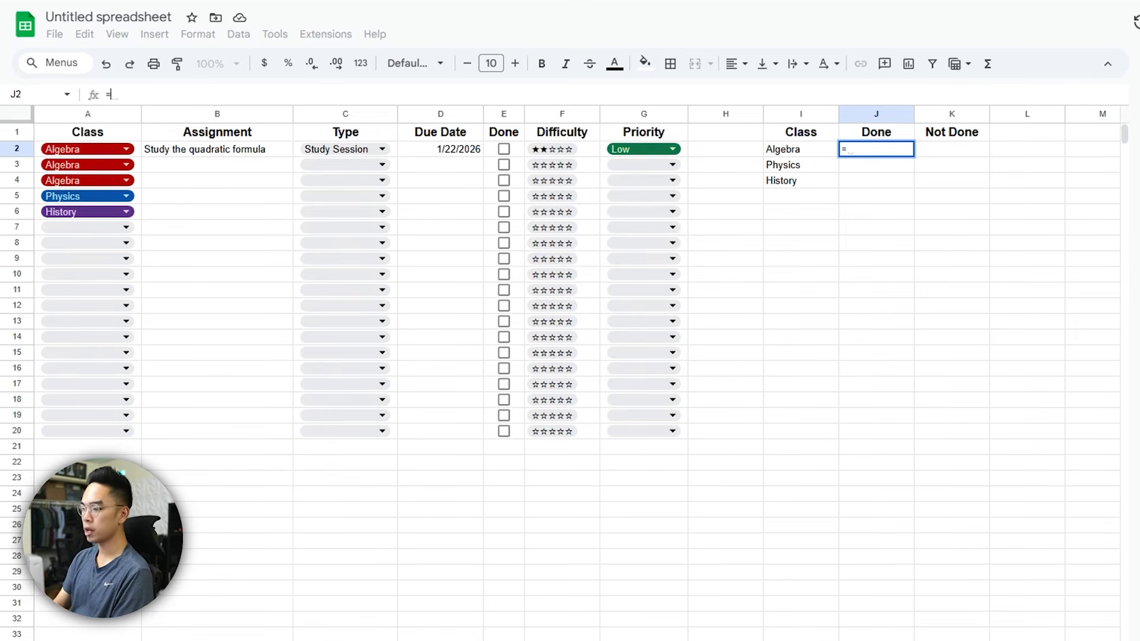
{"action": "type", "text": "COUNTIFS"}
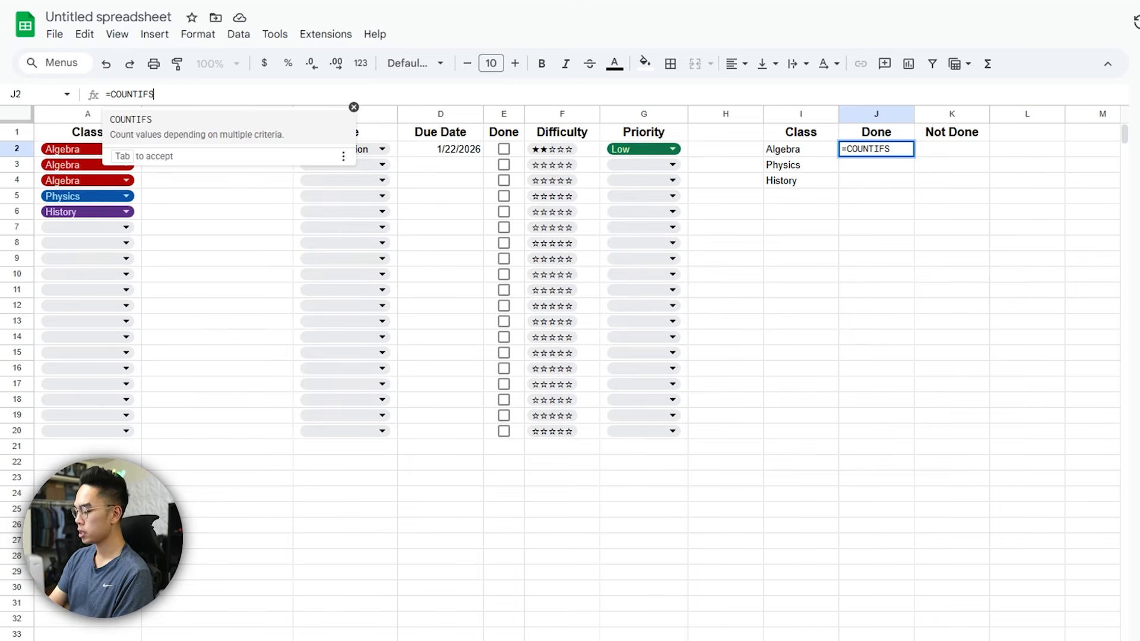
{"action": "type", "text": "("}
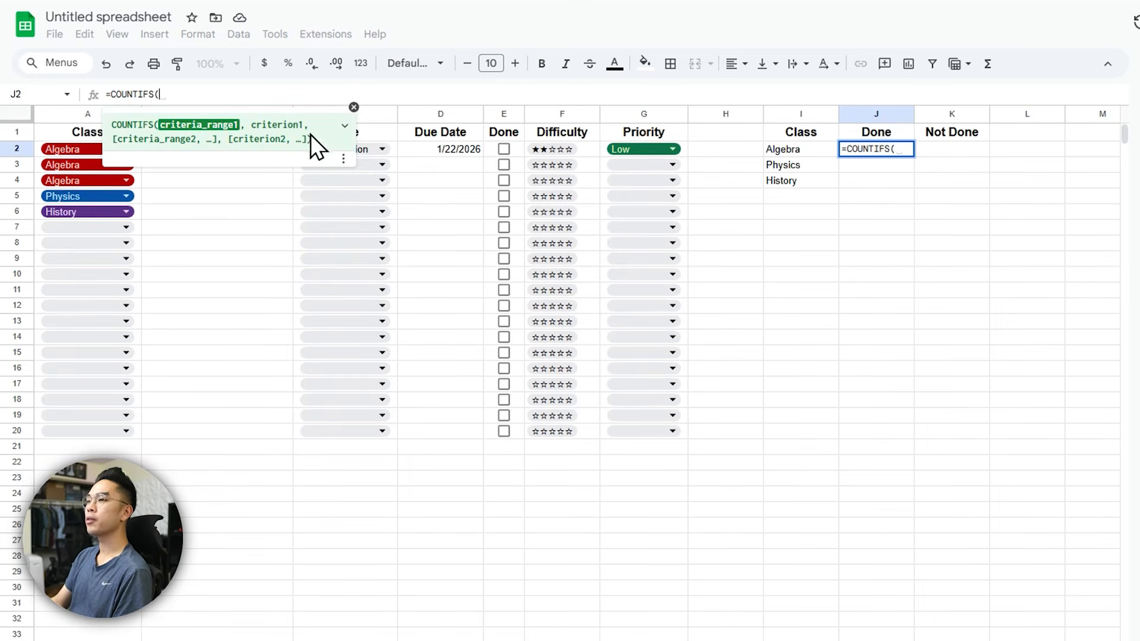
{"action": "left_click", "coordinate": [78, 112]}
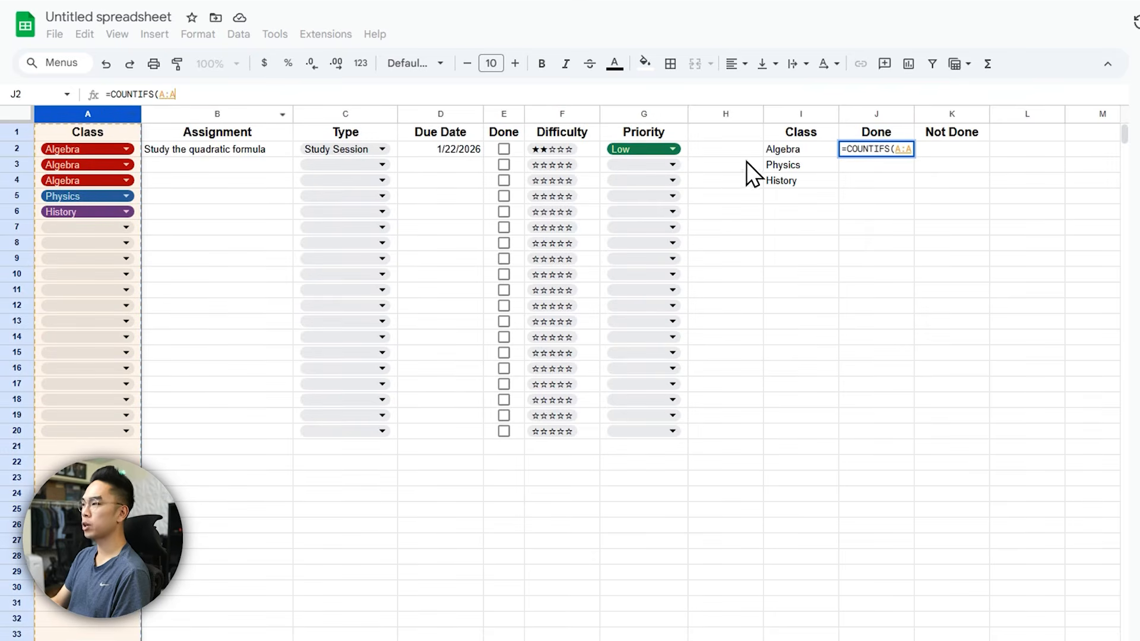
{"action": "type", "text": ","}
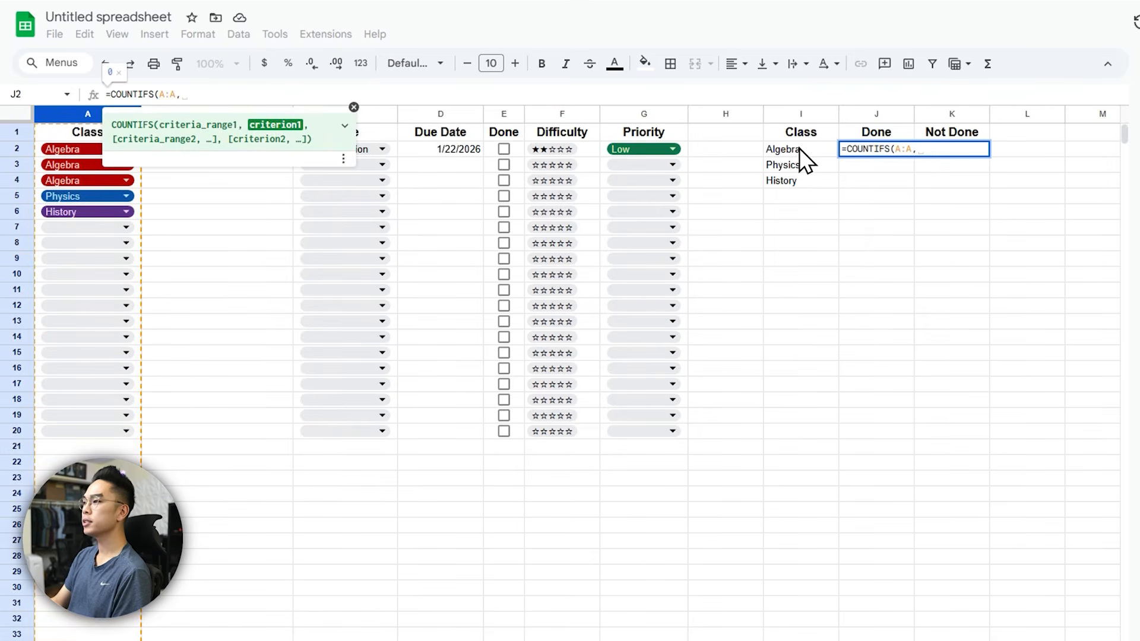
{"action": "left_click", "coordinate": [793, 148]}
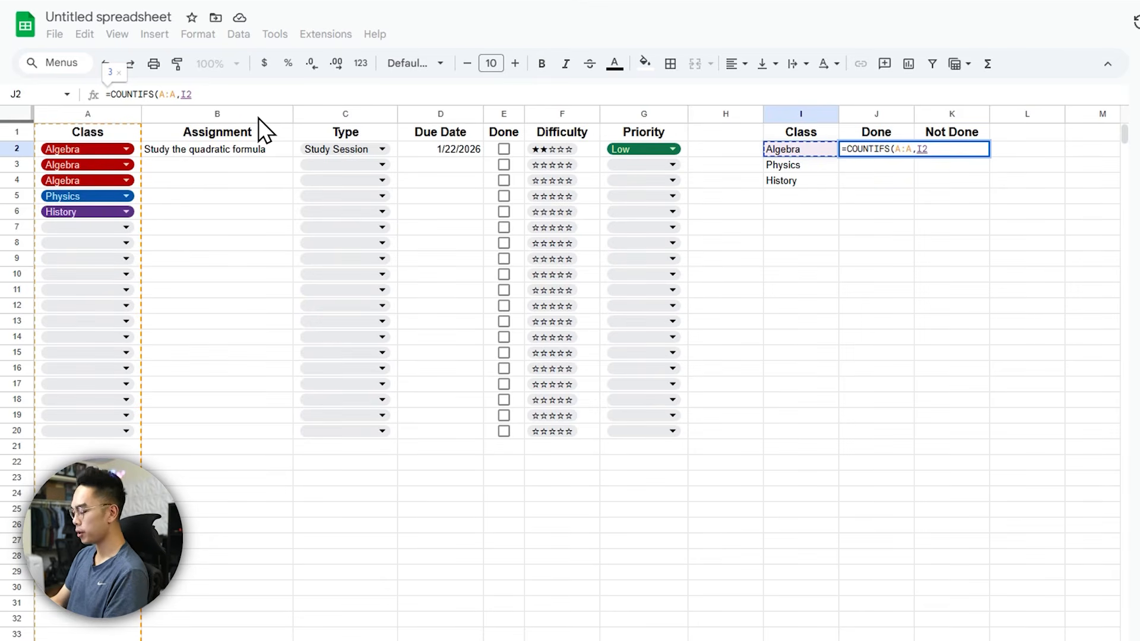
{"action": "type", "text": ","}
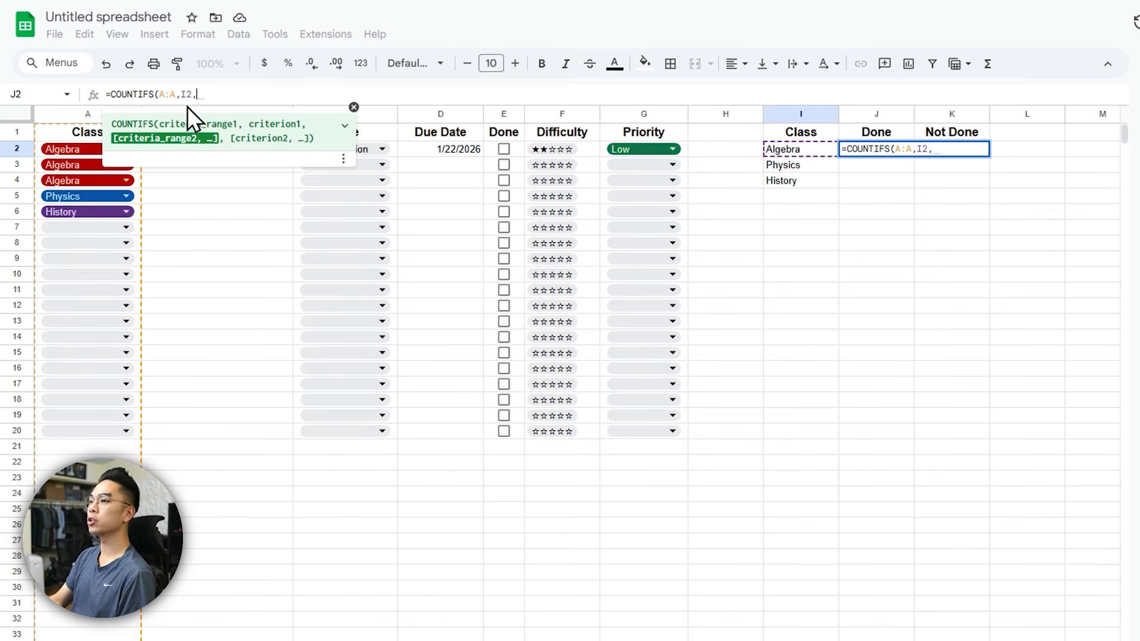
{"action": "left_click", "coordinate": [498, 114]}
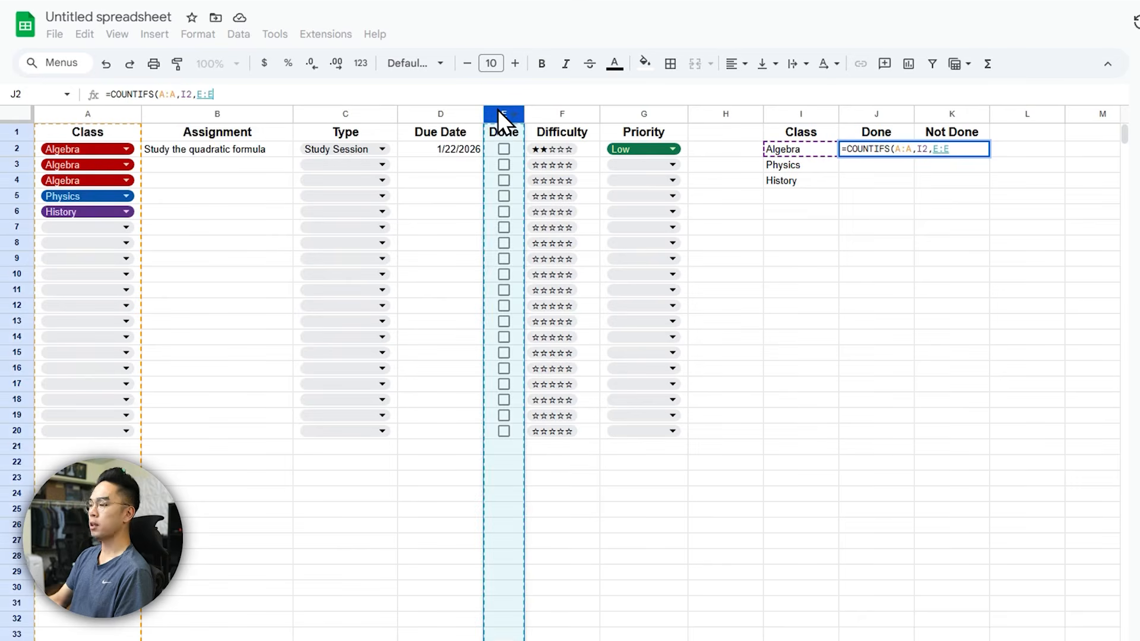
{"action": "type", "text": ","}
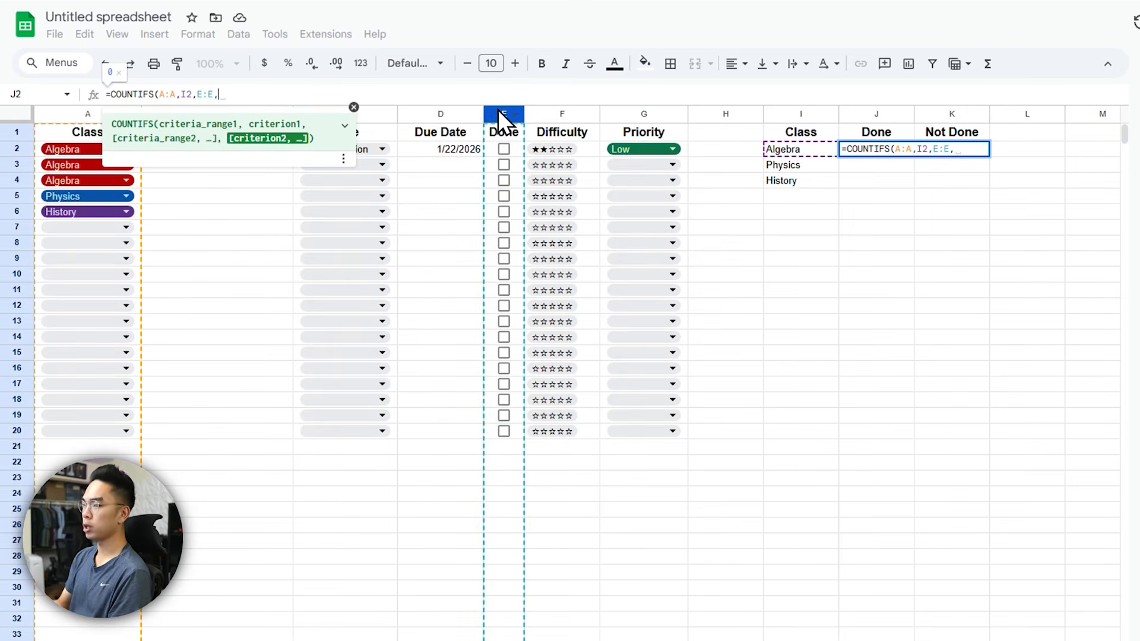
{"action": "type", "text": "TRUE)"}
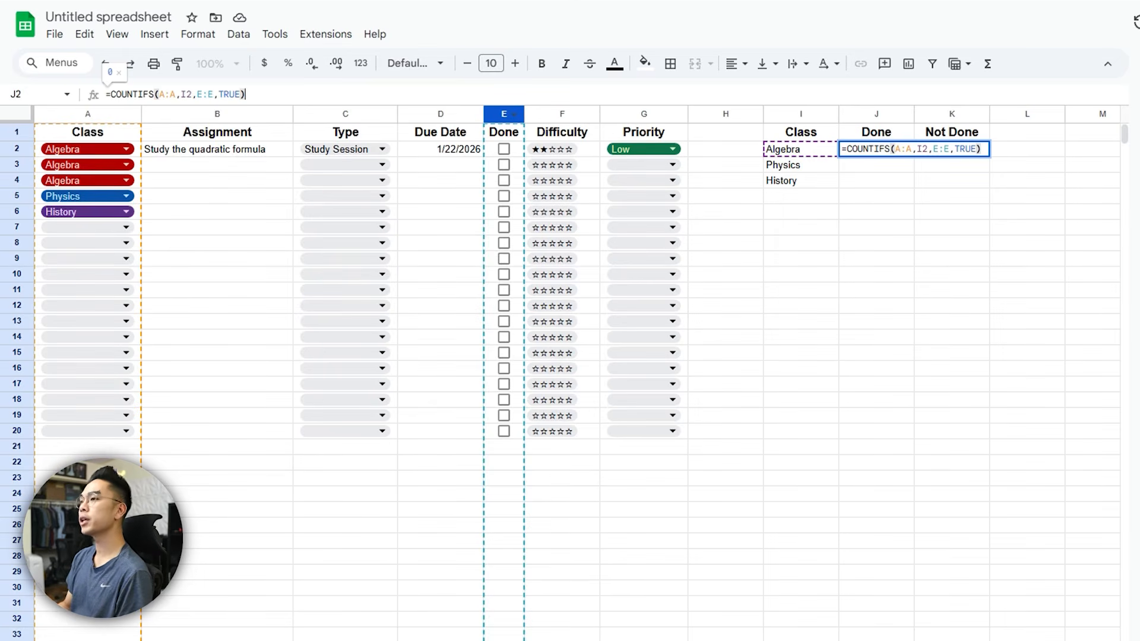
Step: Lock the columns in the J2 formula so it reads =COUNTIFS($A:$A,$I2,$E:$E,TRUE), and enter it
{"action": "key", "text": "Left"}
{"action": "key", "text": "Left"}
{"action": "key", "text": "Left"}
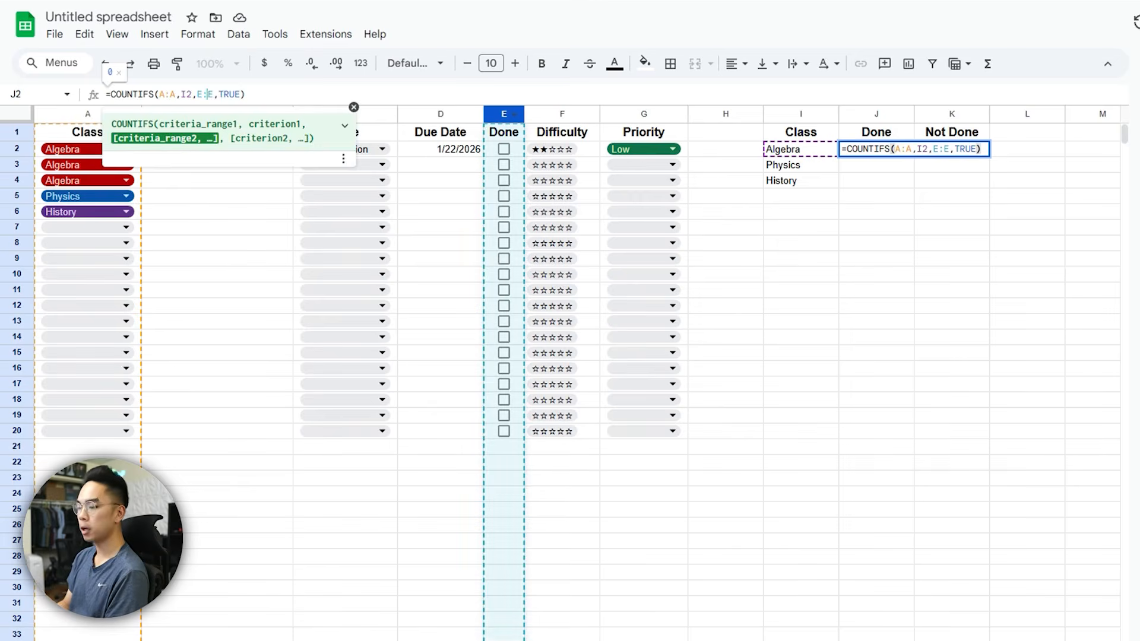
{"action": "key", "text": "F4"}
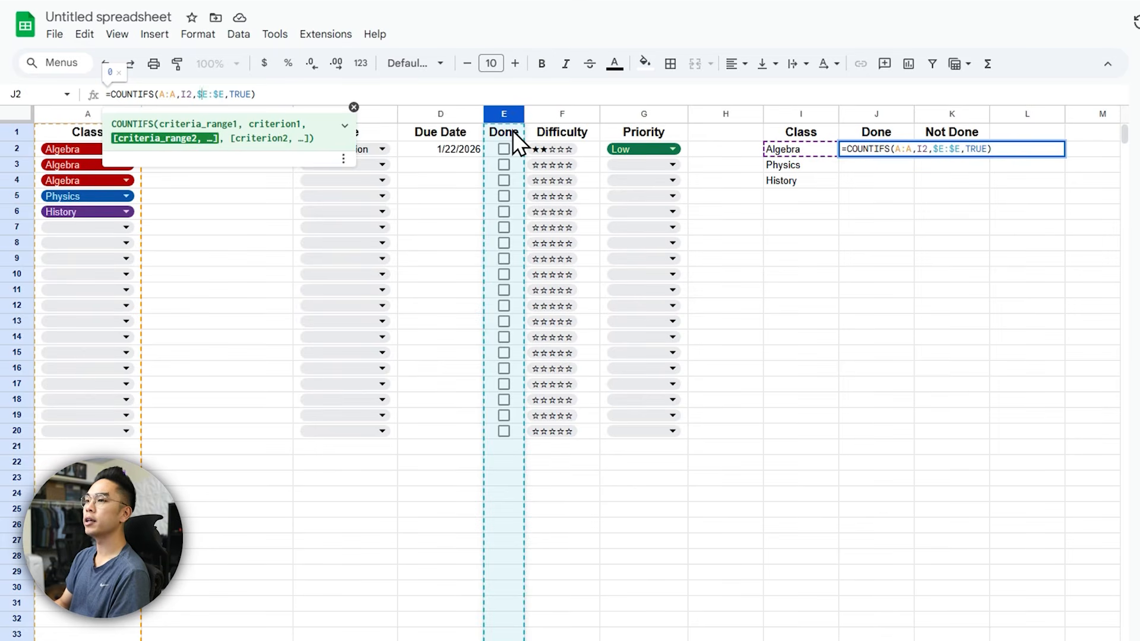
{"action": "key", "text": "Left"}
{"action": "key", "text": "Left"}
{"action": "key", "text": "Left"}
{"action": "key", "text": "Left"}
{"action": "key", "text": "Left"}
{"action": "key", "text": "Left"}
{"action": "key", "text": "Left"}
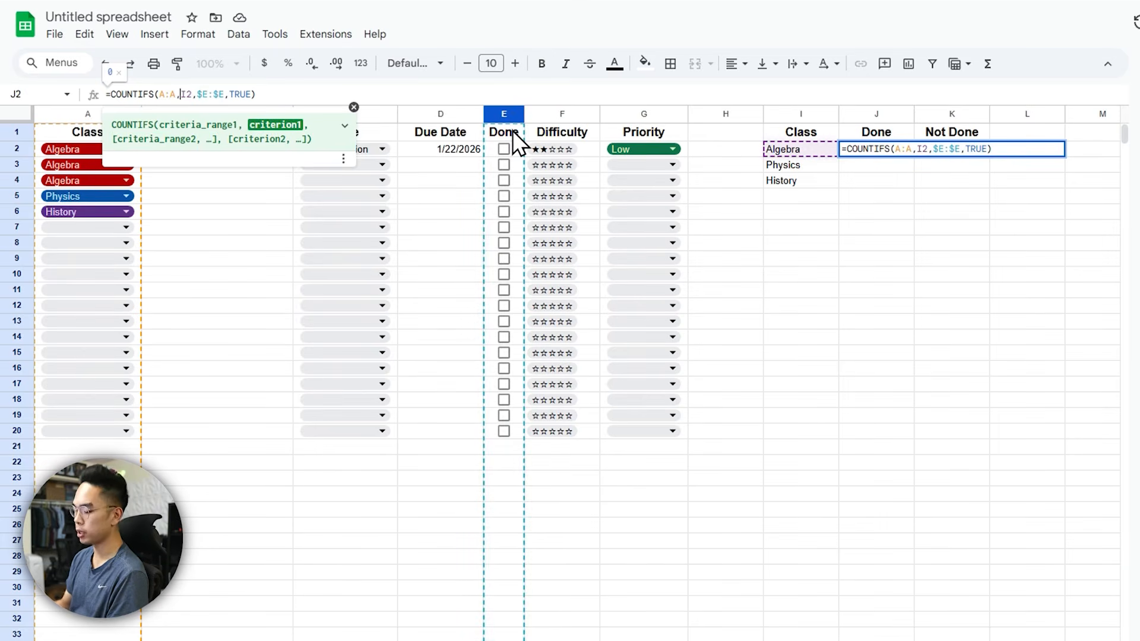
{"action": "type", "text": "$"}
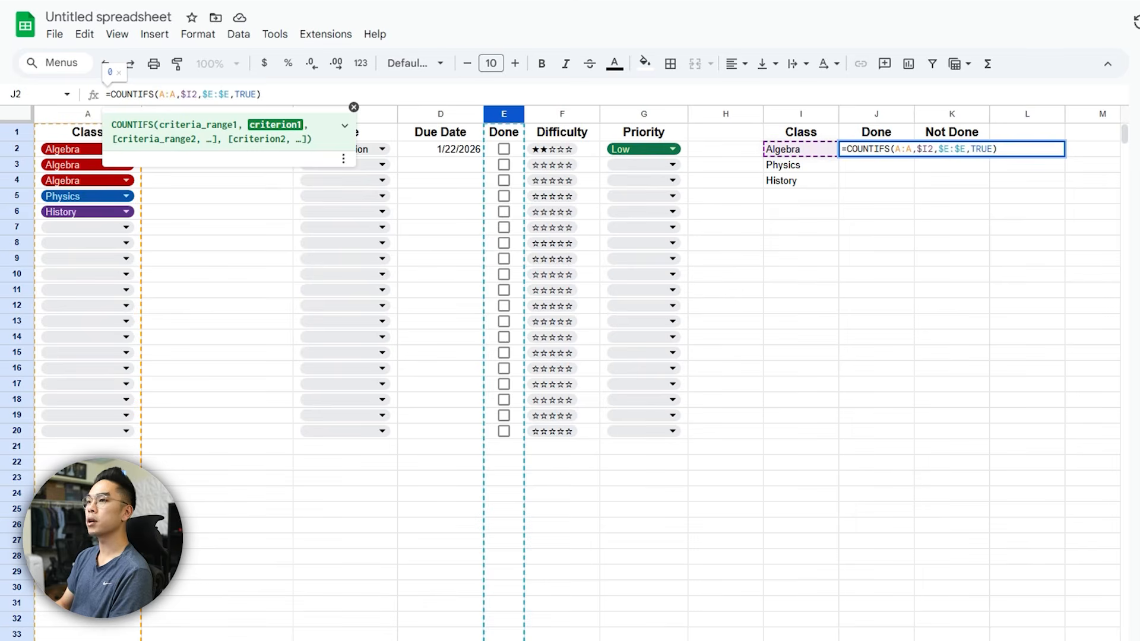
{"action": "key", "text": "Left"}
{"action": "type", "text": "$"}
{"action": "key", "text": "Left"}
{"action": "key", "text": "Left"}
{"action": "key", "text": "Left"}
{"action": "type", "text": "$"}
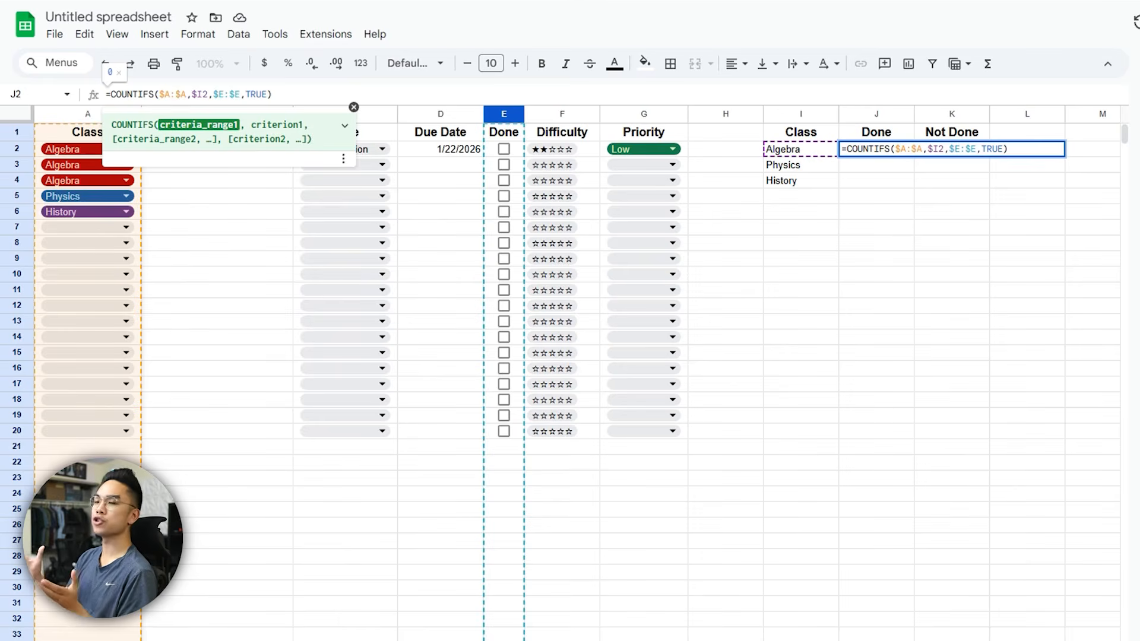
{"action": "key", "text": "Return"}
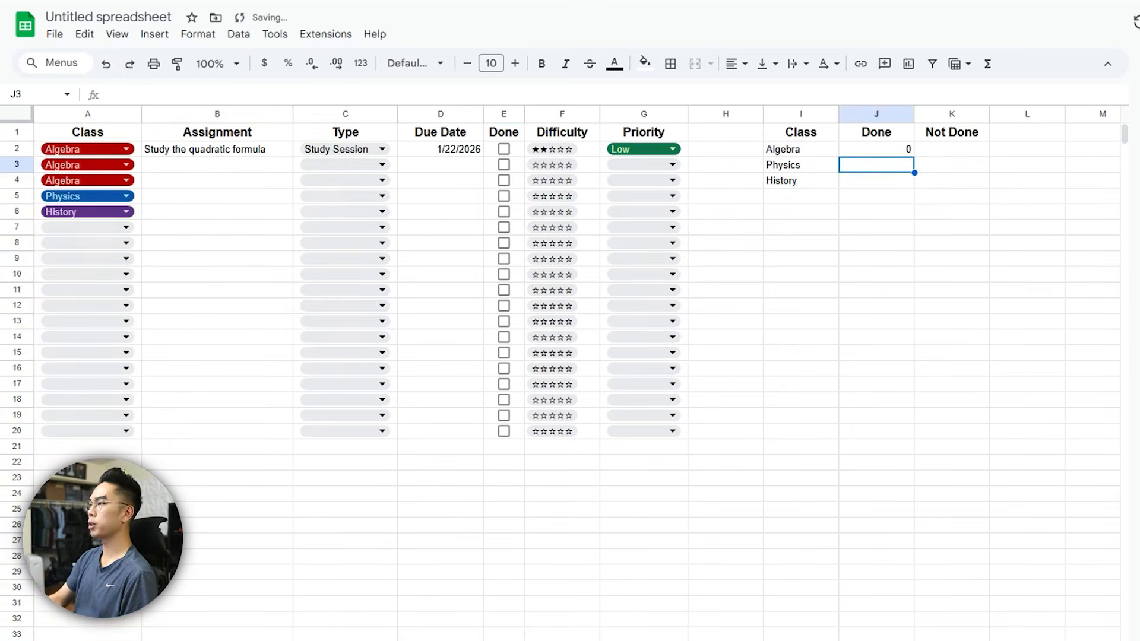
Step: Fill the J2 formula down to J4 and mark the three Algebra assignments in E2:E4 as done
{"action": "left_click", "coordinate": [877, 149]}
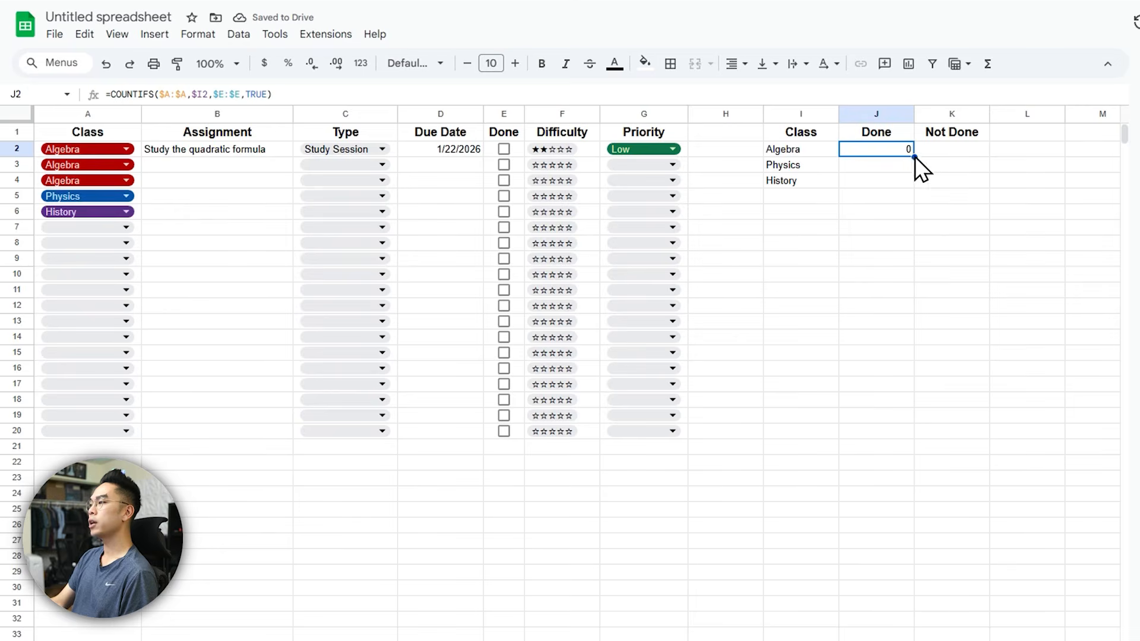
{"action": "left_click_drag", "start_coordinate": [914, 158], "coordinate": [912, 188]}
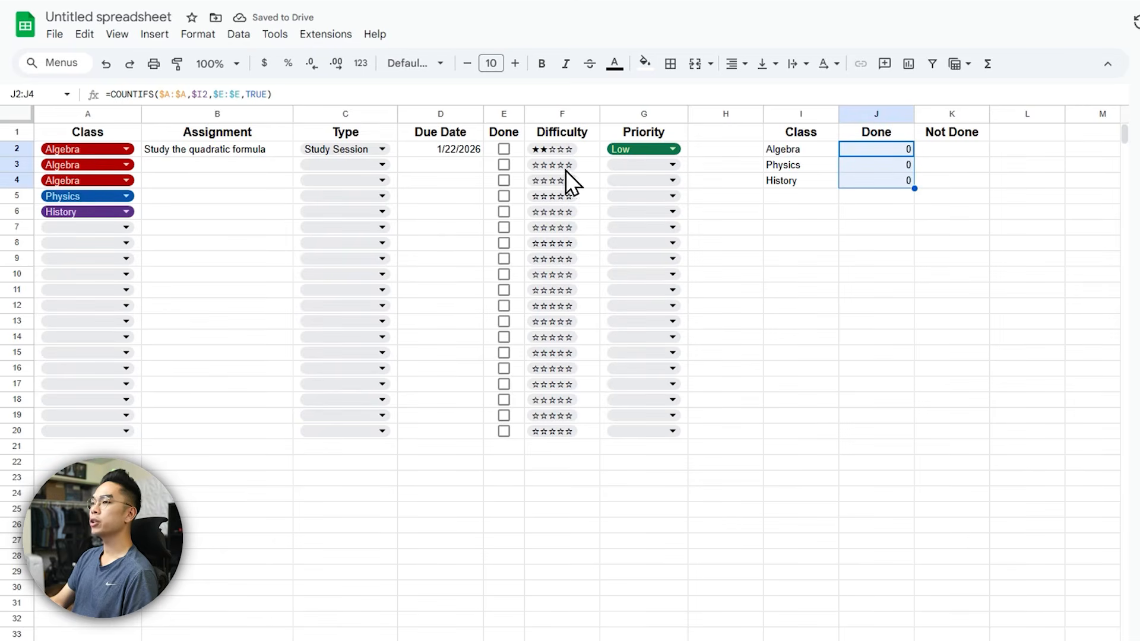
{"action": "left_click", "coordinate": [504, 149]}
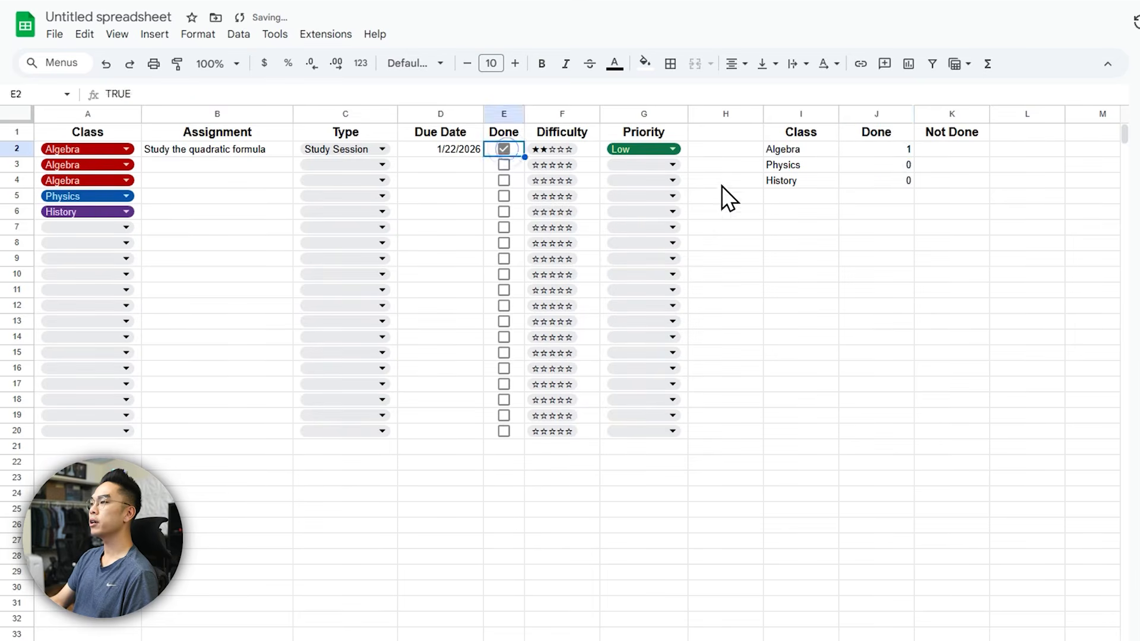
{"action": "left_click", "coordinate": [890, 152]}
{"action": "left_click", "coordinate": [501, 167]}
{"action": "left_click", "coordinate": [504, 180]}
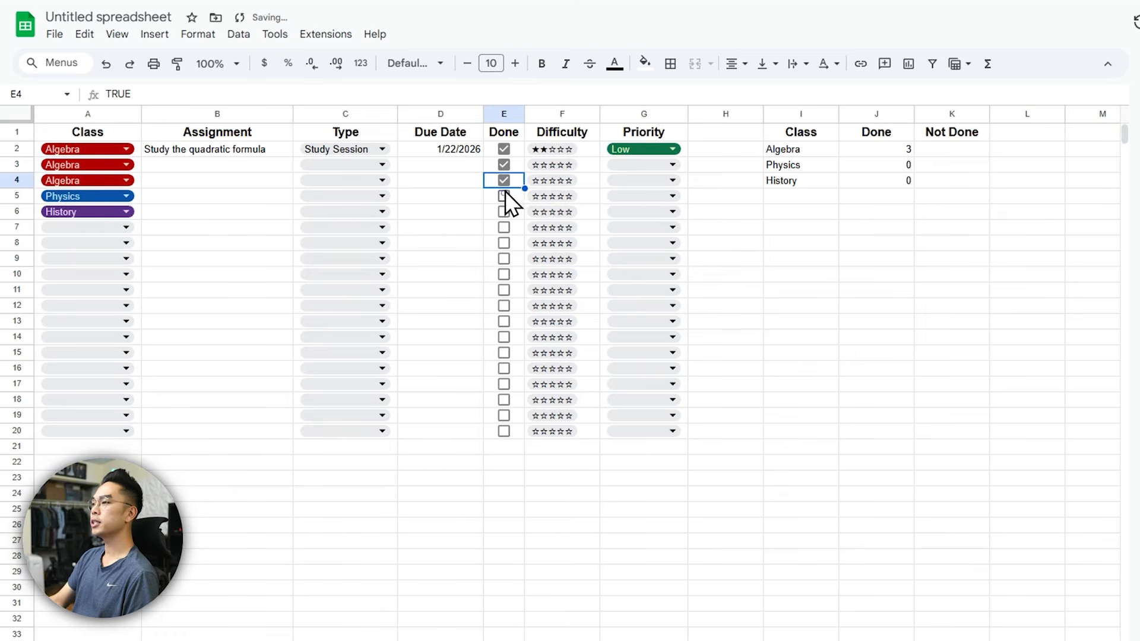
Step: Tick and untick the Done checkboxes of the Physics and History rows to test the counts
{"action": "left_click", "coordinate": [504, 192]}
{"action": "left_click", "coordinate": [503, 199]}
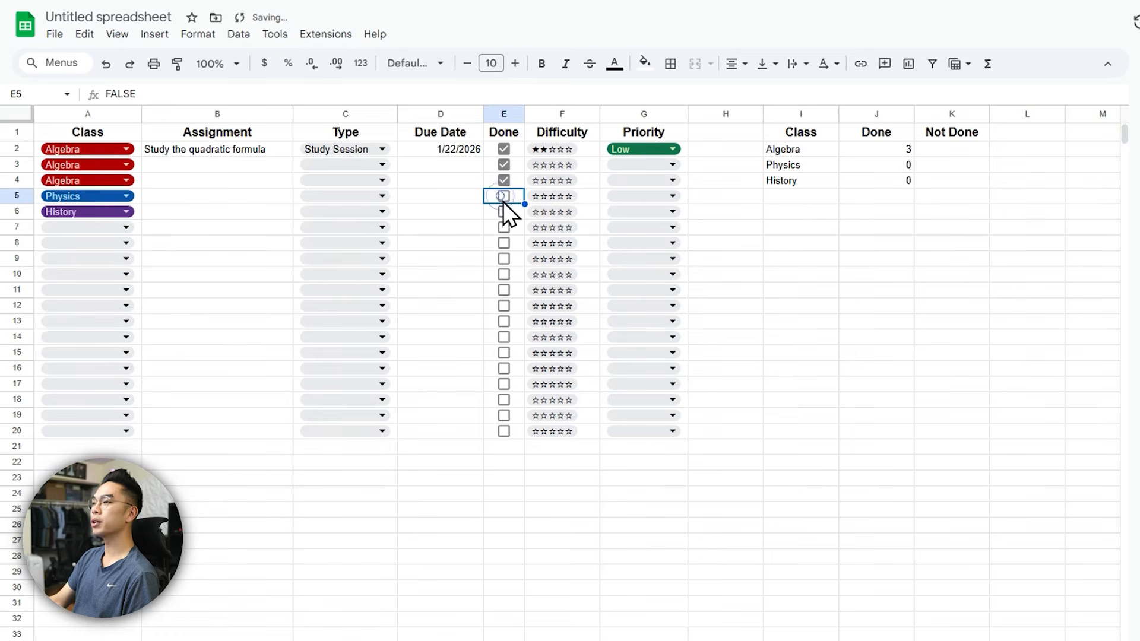
{"action": "left_click", "coordinate": [503, 211]}
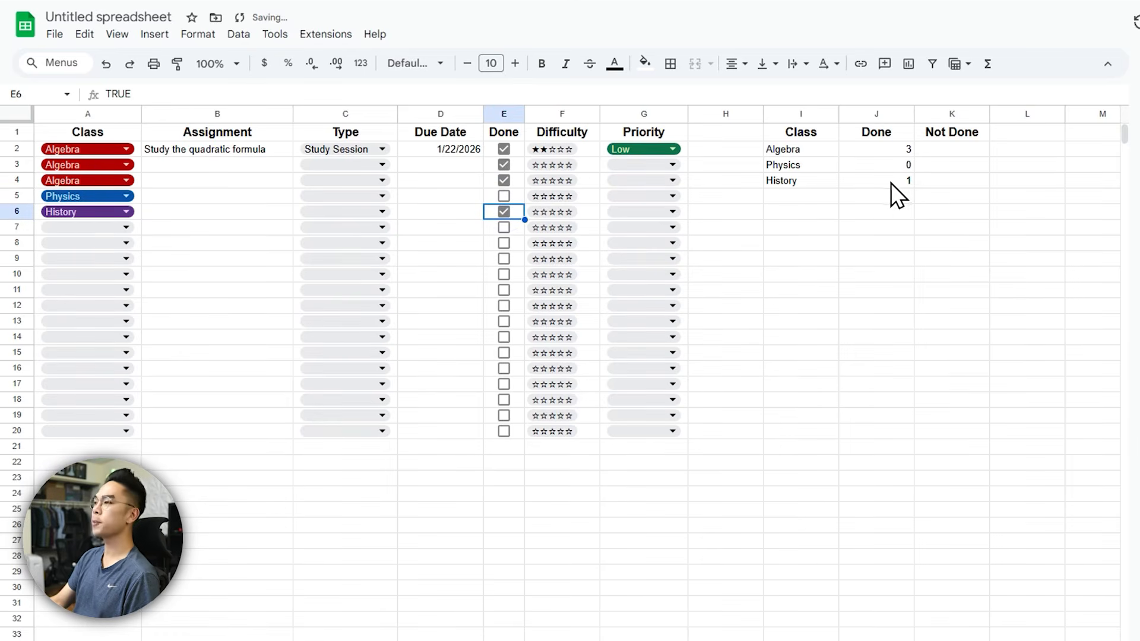
{"action": "left_click", "coordinate": [504, 211]}
Step: Copy the J2 formula to K2 and change its last criterion to FALSE to count unfinished assignments
{"action": "left_click", "coordinate": [873, 149]}
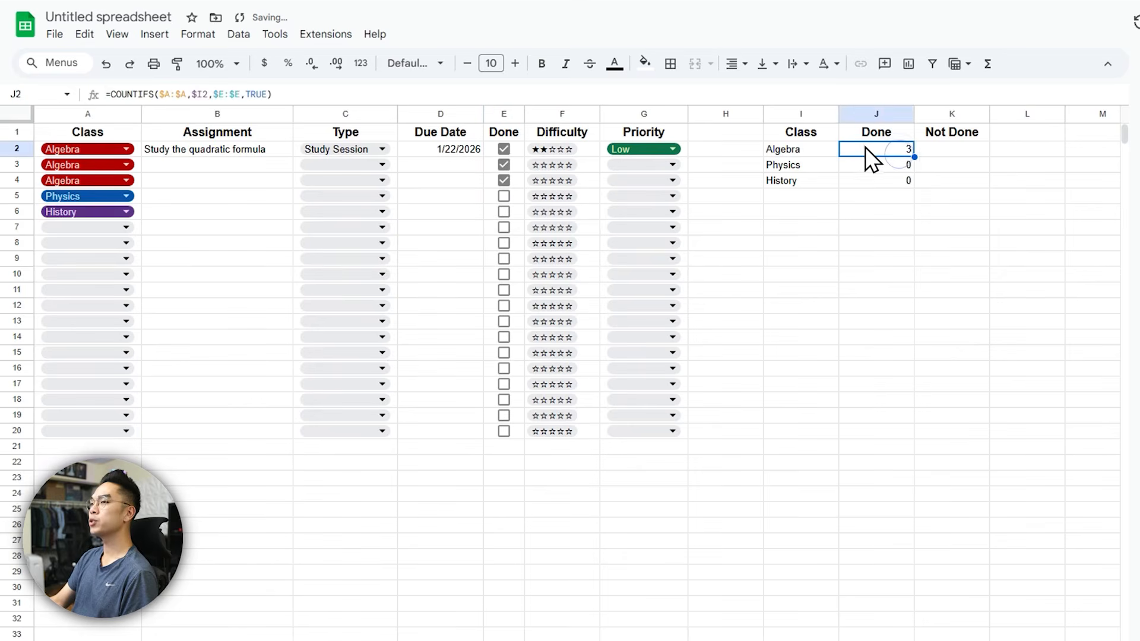
{"action": "left_click_drag", "start_coordinate": [915, 156], "coordinate": [975, 158]}
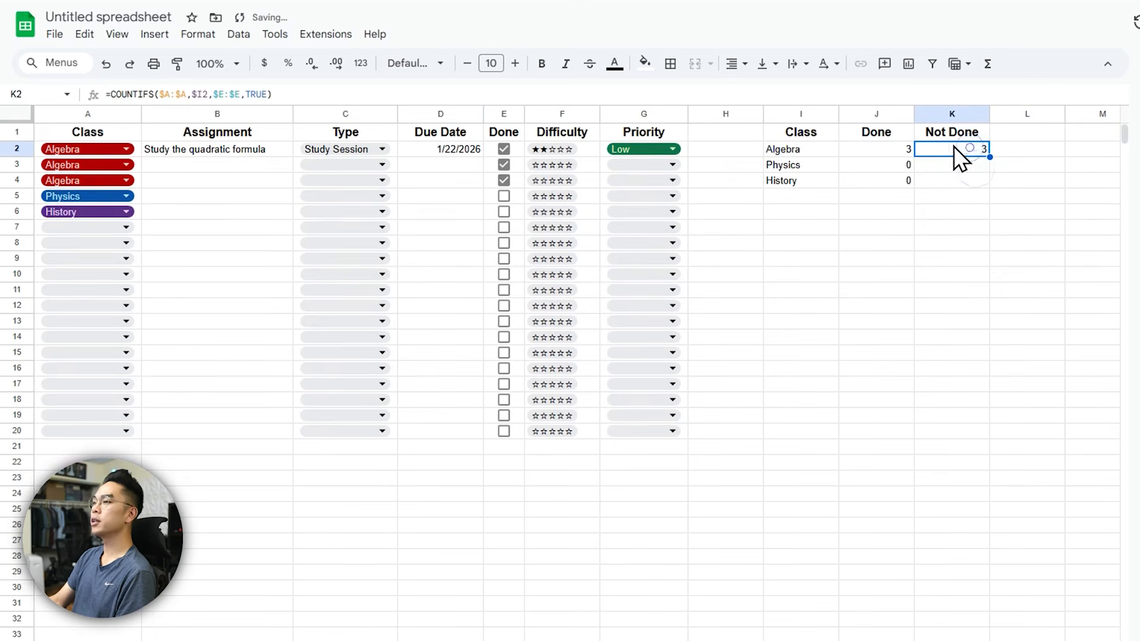
{"action": "double_click", "coordinate": [259, 94]}
{"action": "type", "text": "FALSE"}
{"action": "key", "text": "Return"}
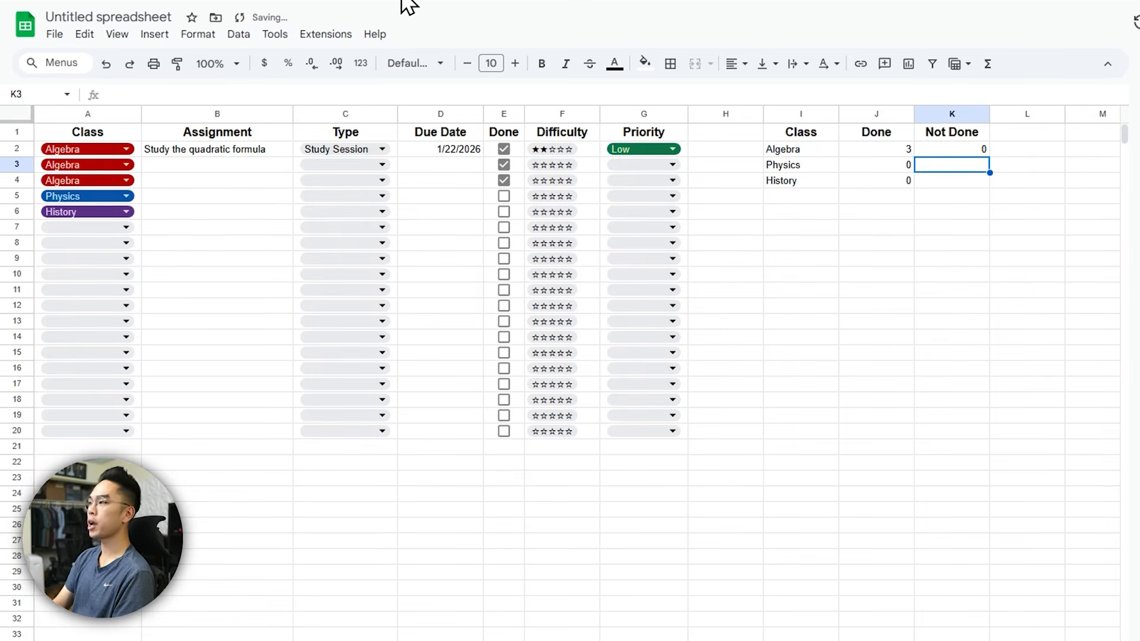
{"action": "left_click", "coordinate": [973, 149]}
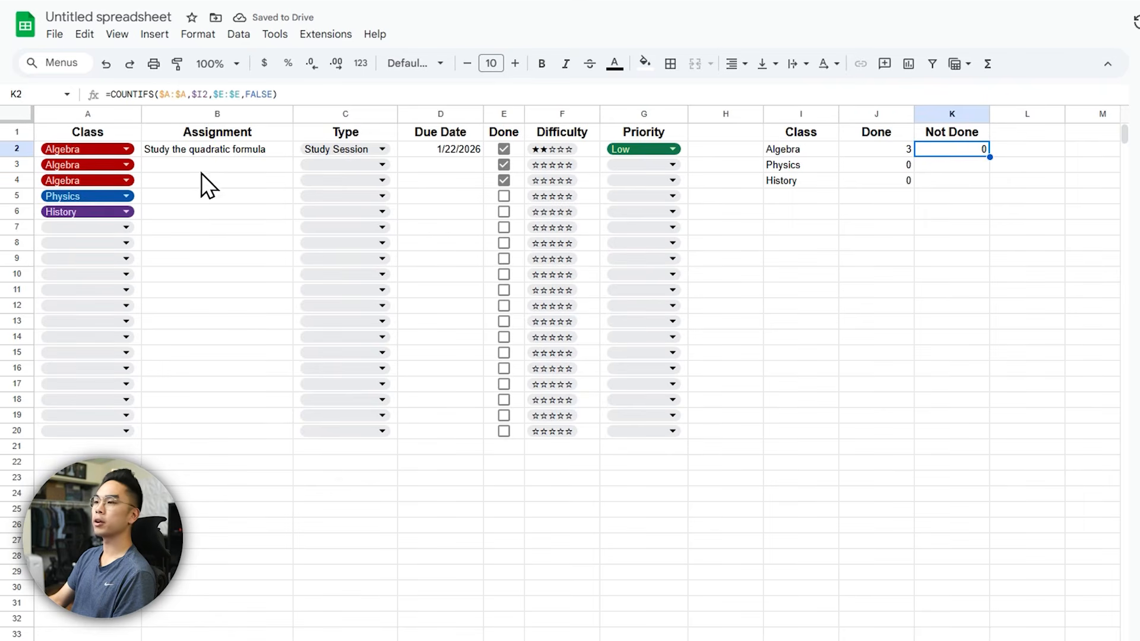
Step: Mark the three Algebra assignments in E2:E4 as not done
{"action": "left_click", "coordinate": [502, 179]}
{"action": "left_click", "coordinate": [502, 164]}
{"action": "left_click", "coordinate": [503, 149]}
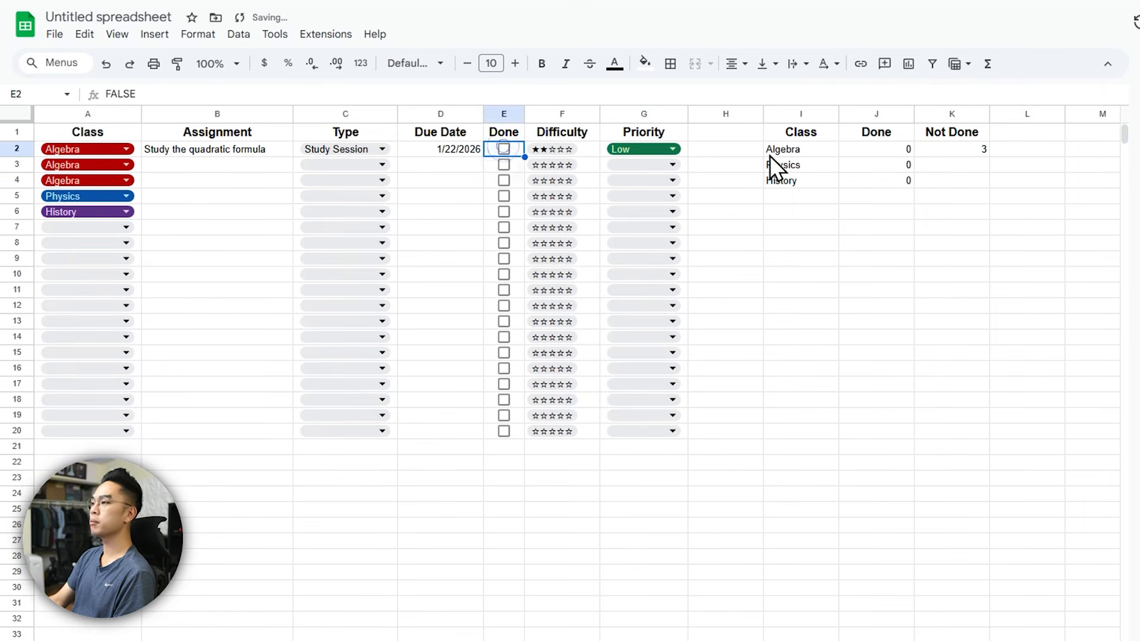
Step: Fill the Not Done formula in K2 down to K4
{"action": "left_click", "coordinate": [967, 149]}
{"action": "left_click_drag", "start_coordinate": [989, 157], "coordinate": [988, 180]}
{"action": "left_click", "coordinate": [929, 170]}
{"action": "left_click", "coordinate": [891, 179]}
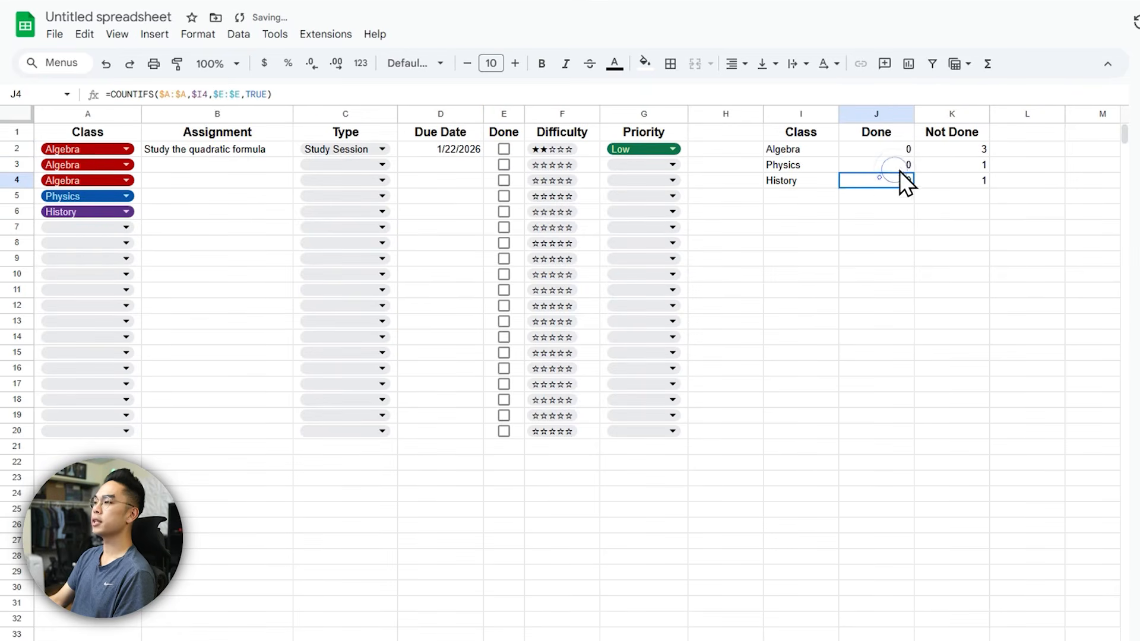
Step: Tick and untick the Done checkboxes in E5 and E6 to test the Not Done counts
{"action": "left_click", "coordinate": [505, 196]}
{"action": "left_click", "coordinate": [504, 209]}
{"action": "left_click", "coordinate": [504, 210]}
{"action": "left_click", "coordinate": [504, 197]}
{"action": "left_click", "coordinate": [936, 217]}
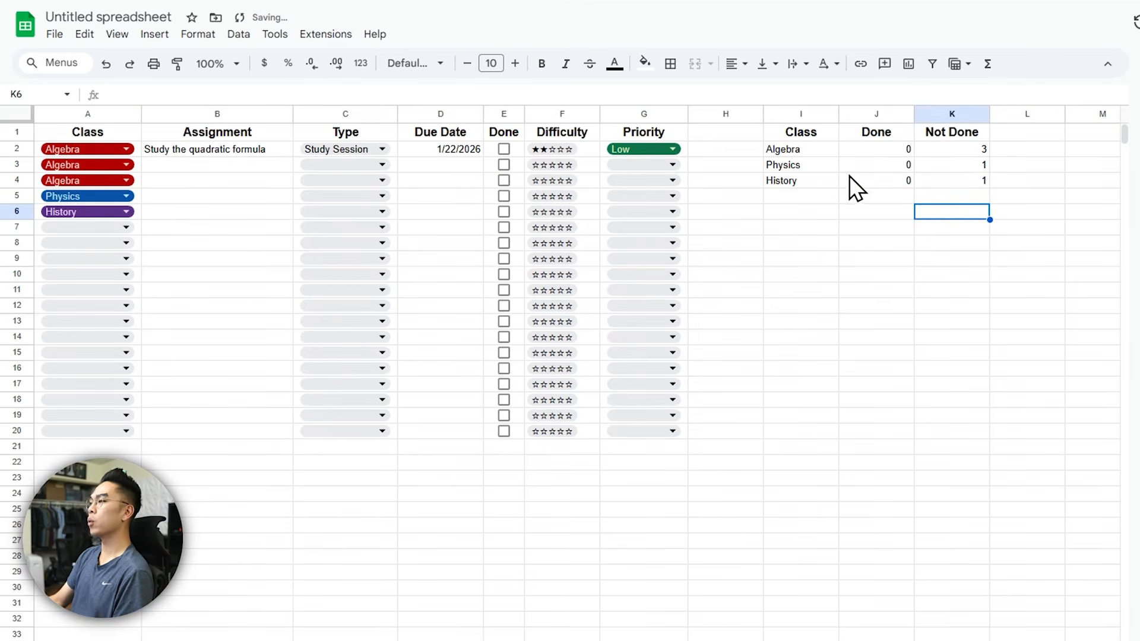
{"action": "left_click_drag", "start_coordinate": [883, 148], "coordinate": [991, 238]}
{"action": "left_click", "coordinate": [104, 211]}
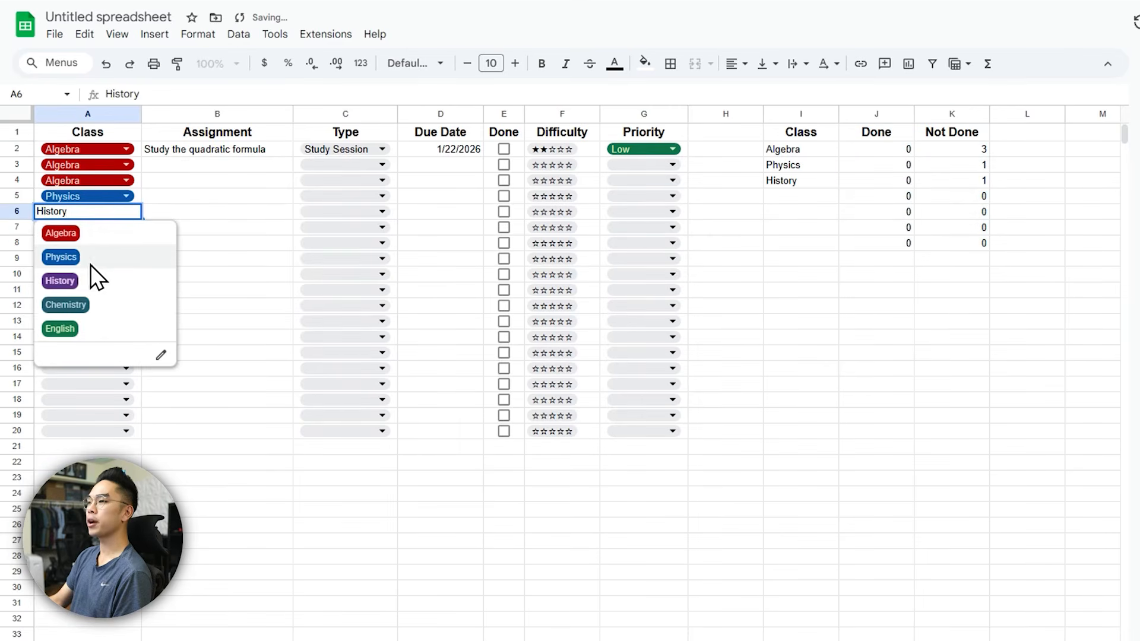
{"action": "left_click", "coordinate": [899, 261]}
{"action": "key", "text": "ctrl+z"}
Step: Extend the Done and Not Done formulas in columns J and K down to row 6
{"action": "left_click_drag", "start_coordinate": [991, 188], "coordinate": [992, 211]}
{"action": "left_click", "coordinate": [950, 242]}
{"action": "left_click", "coordinate": [801, 196]}
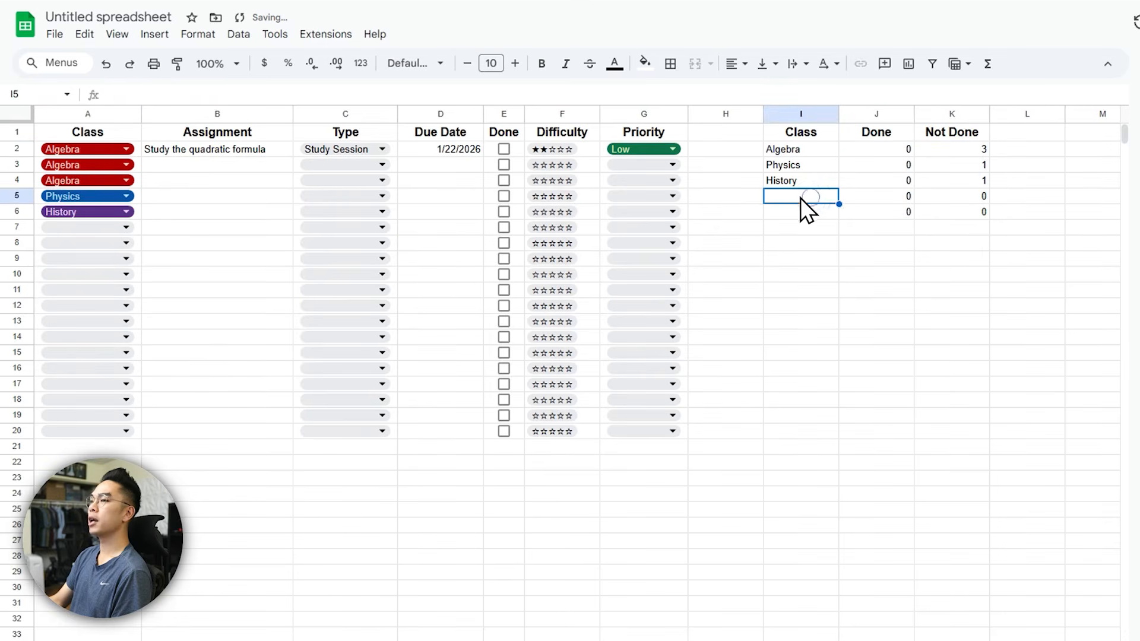
Step: Set the class to Chemistry in A7 and English in A8, and check their Not Done formulas in K5 and K6
{"action": "left_click", "coordinate": [126, 228]}
{"action": "left_click", "coordinate": [68, 321]}
{"action": "left_click", "coordinate": [88, 242]}
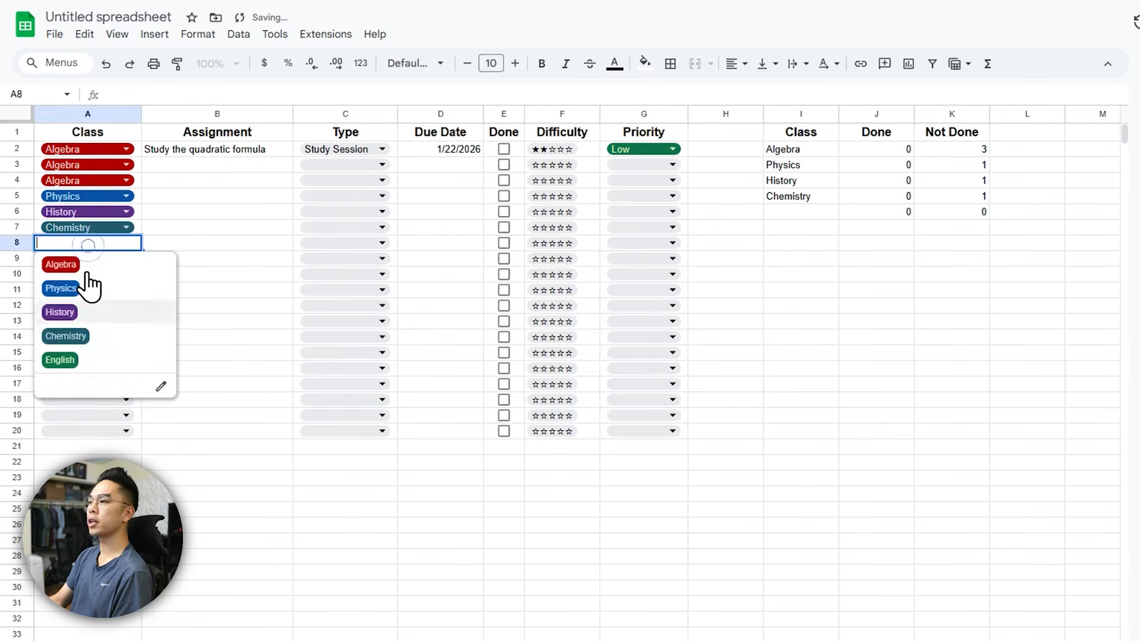
{"action": "left_click", "coordinate": [75, 355]}
{"action": "left_click", "coordinate": [967, 211]}
{"action": "left_click", "coordinate": [973, 196]}
{"action": "left_click", "coordinate": [978, 212]}
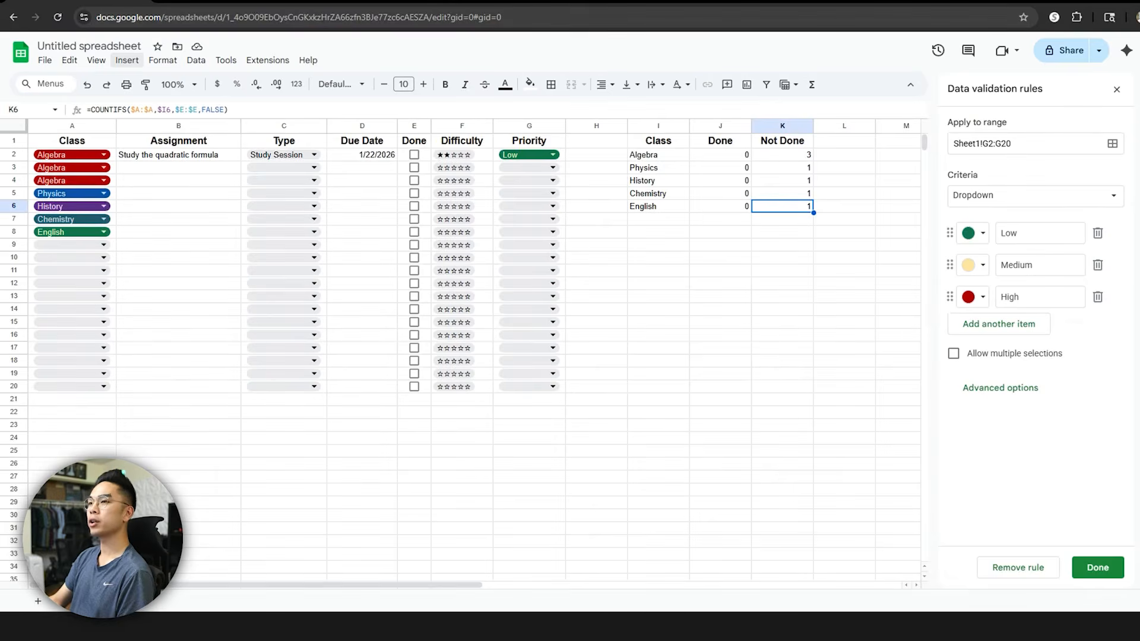
Step: Insert a chart of the class summary and place it below the summary table
{"action": "left_click", "coordinate": [126, 60]}
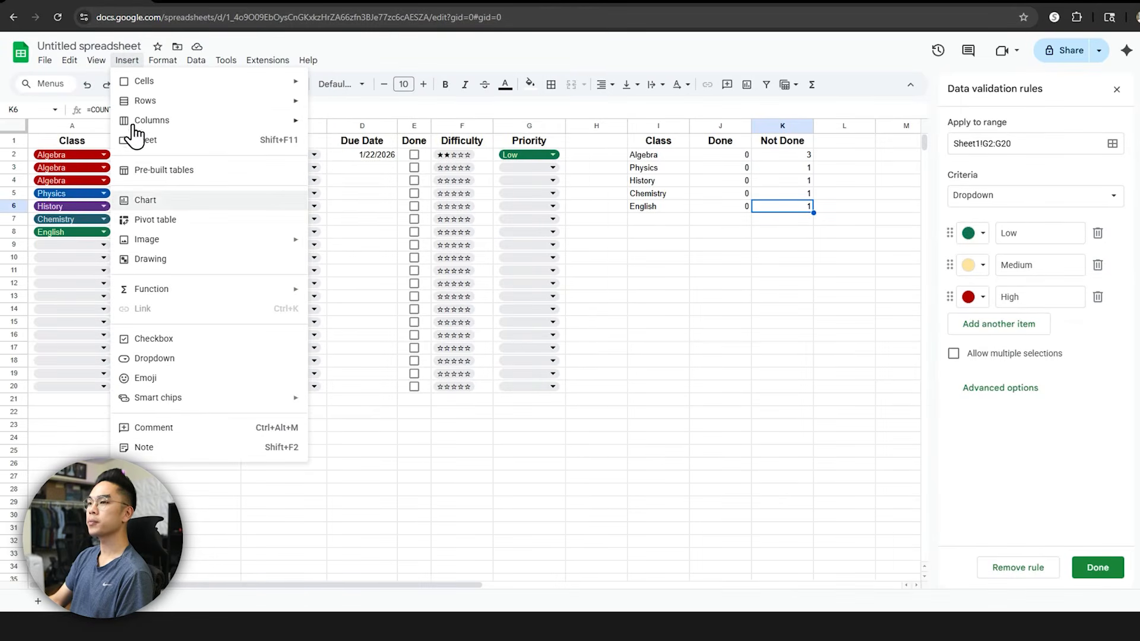
{"action": "left_click", "coordinate": [153, 200]}
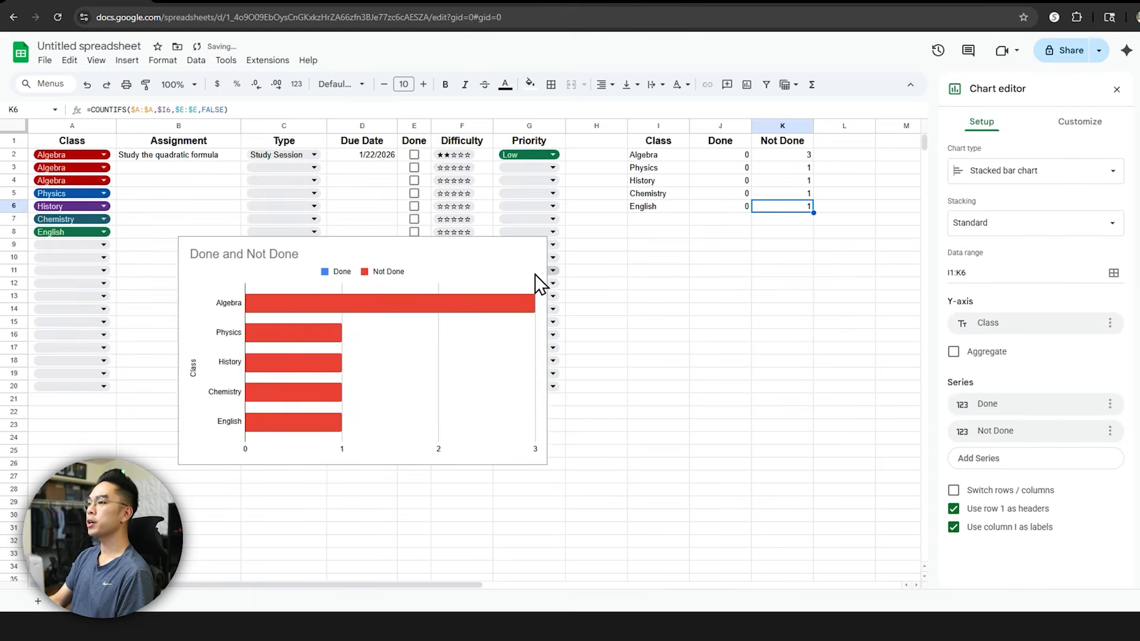
{"action": "left_click", "coordinate": [366, 271]}
{"action": "left_click_drag", "start_coordinate": [233, 274], "coordinate": [602, 284]}
Step: Clear the chart's data range and reselect the summary table I1:K6 as its source
{"action": "left_click", "coordinate": [987, 268]}
{"action": "double_click", "coordinate": [986, 270]}
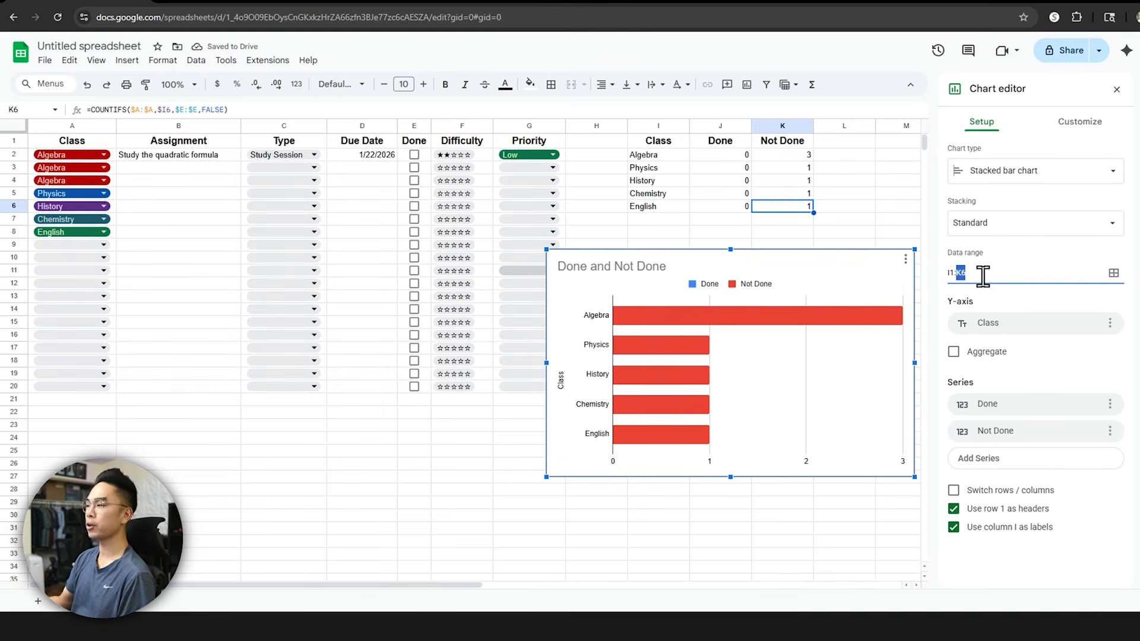
{"action": "left_click_drag", "start_coordinate": [1016, 272], "coordinate": [943, 273]}
{"action": "key", "text": "BackSpace"}
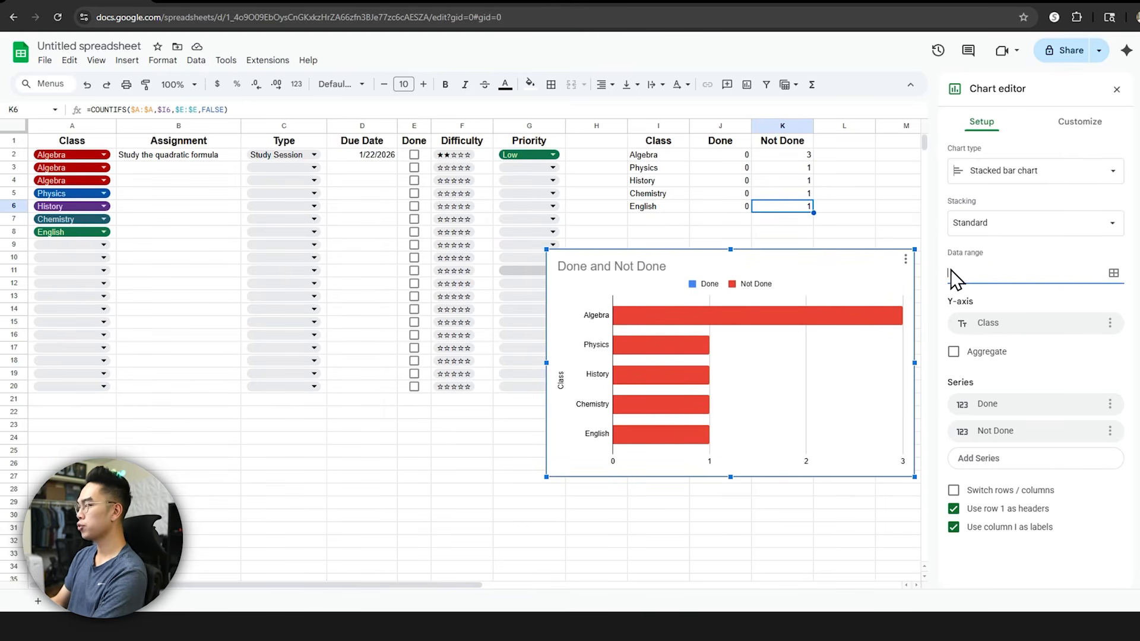
{"action": "left_click", "coordinate": [1112, 274]}
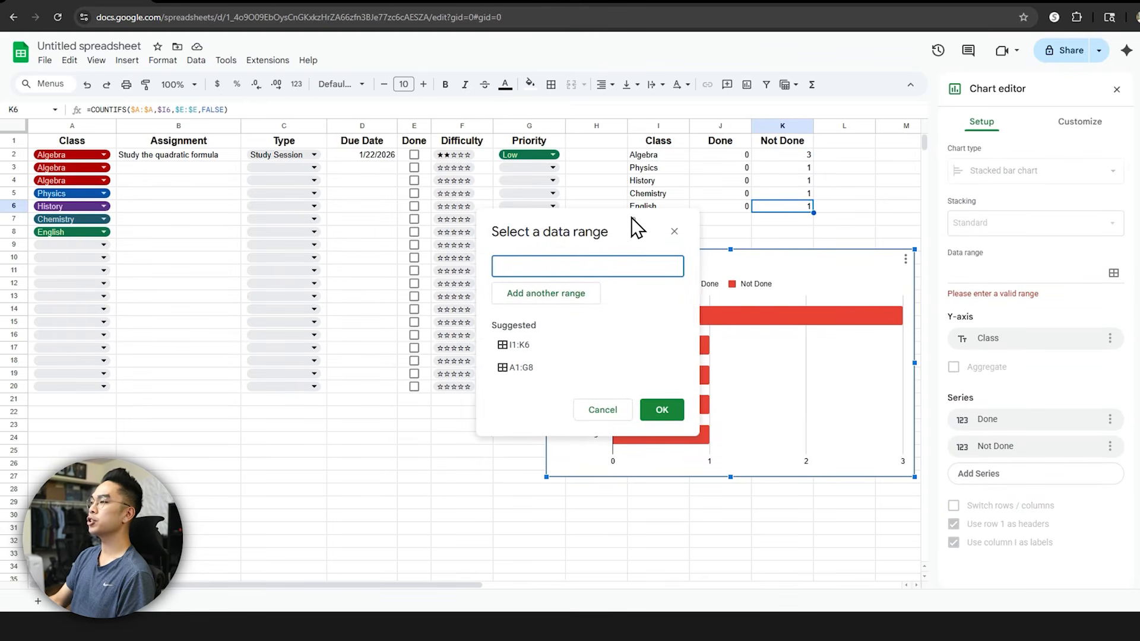
{"action": "left_click_drag", "start_coordinate": [635, 215], "coordinate": [531, 213]}
{"action": "left_click_drag", "start_coordinate": [653, 141], "coordinate": [792, 206]}
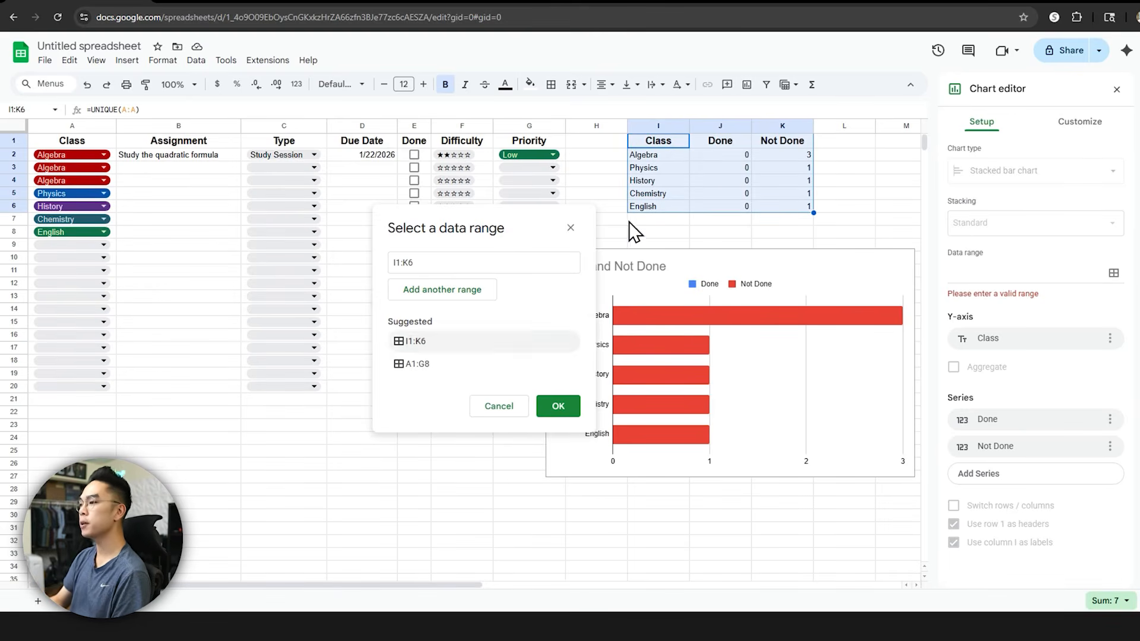
{"action": "left_click", "coordinate": [551, 407]}
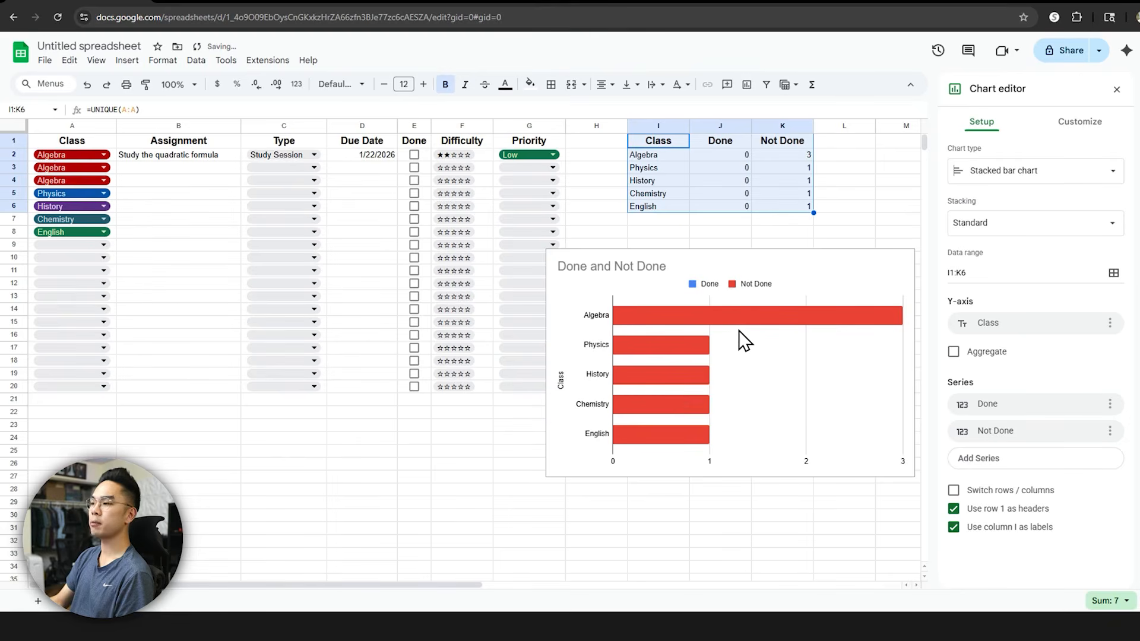
Step: Review the chart types, keep Stacked bar chart, and shift the chart slightly towards the summary table
{"action": "left_click", "coordinate": [999, 172]}
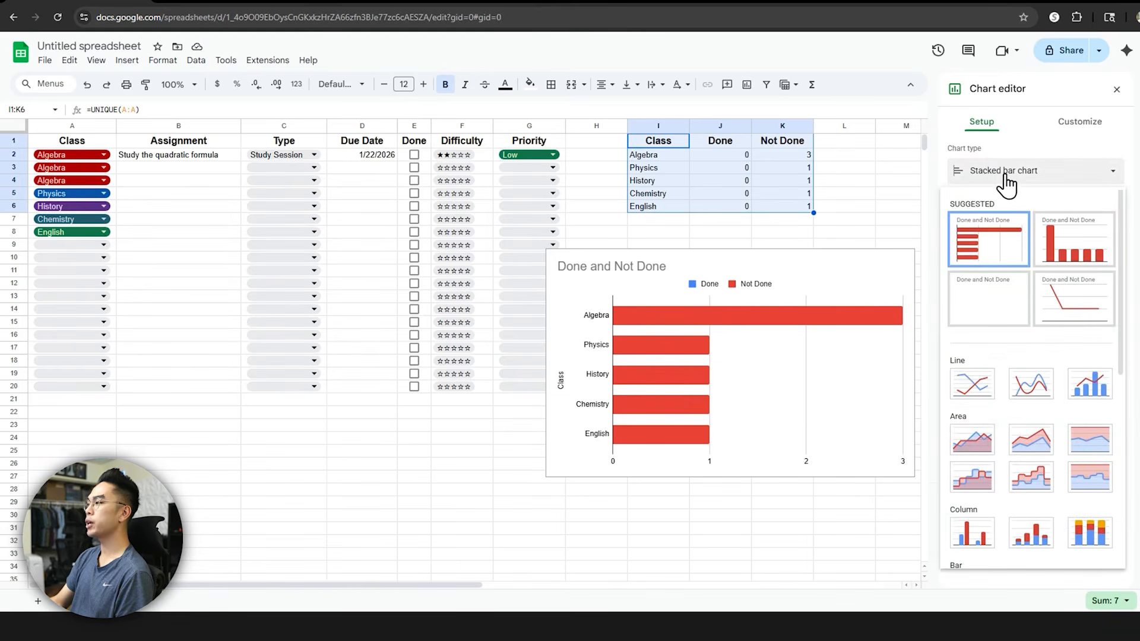
{"action": "scroll", "coordinate": [970, 244], "scroll_direction": "down", "scroll_amount": 1}
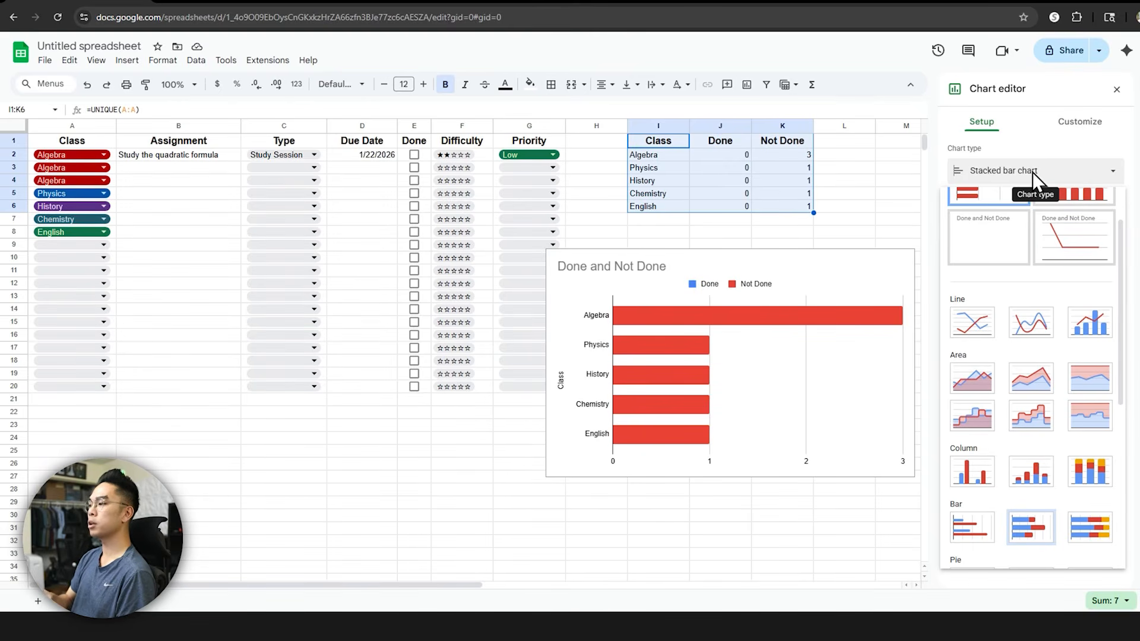
{"action": "left_click", "coordinate": [647, 293]}
{"action": "left_click_drag", "start_coordinate": [648, 262], "coordinate": [616, 258]}
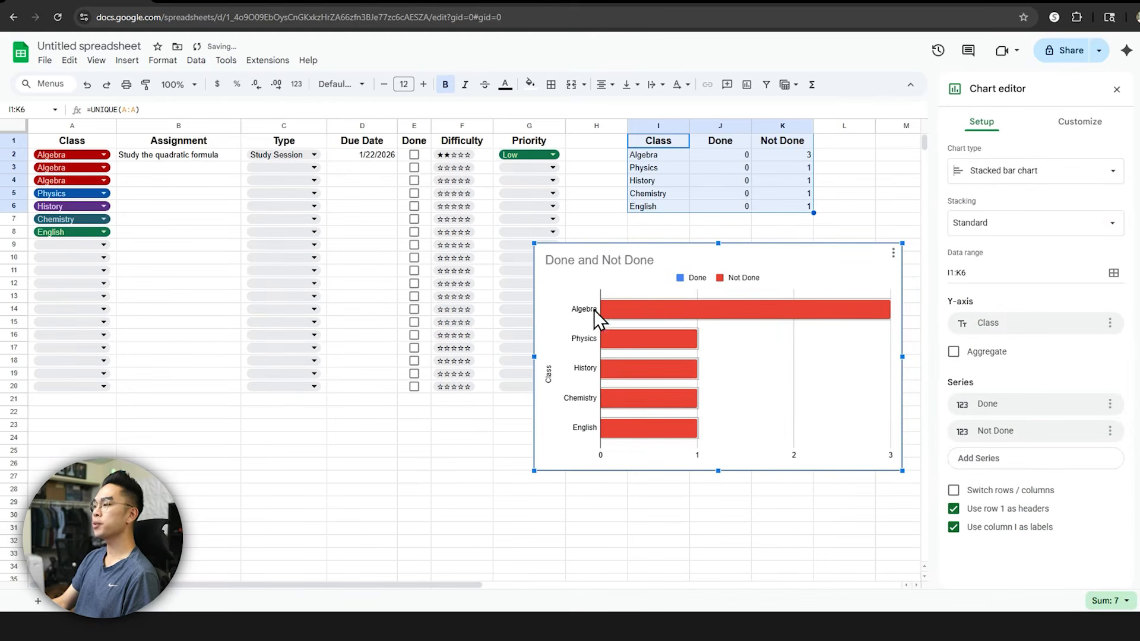
Step: Mark the Algebra assignments in E2 and E3 as done and inspect Algebra's Done bar in the chart
{"action": "left_click", "coordinate": [414, 154]}
{"action": "left_click", "coordinate": [414, 167]}
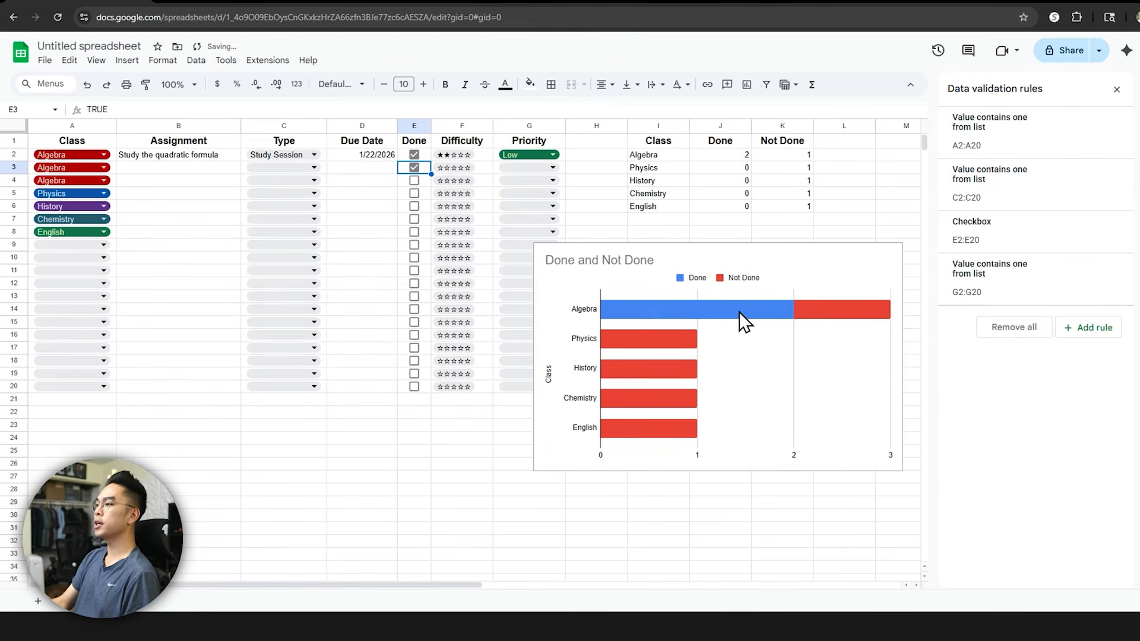
{"action": "left_click", "coordinate": [739, 309]}
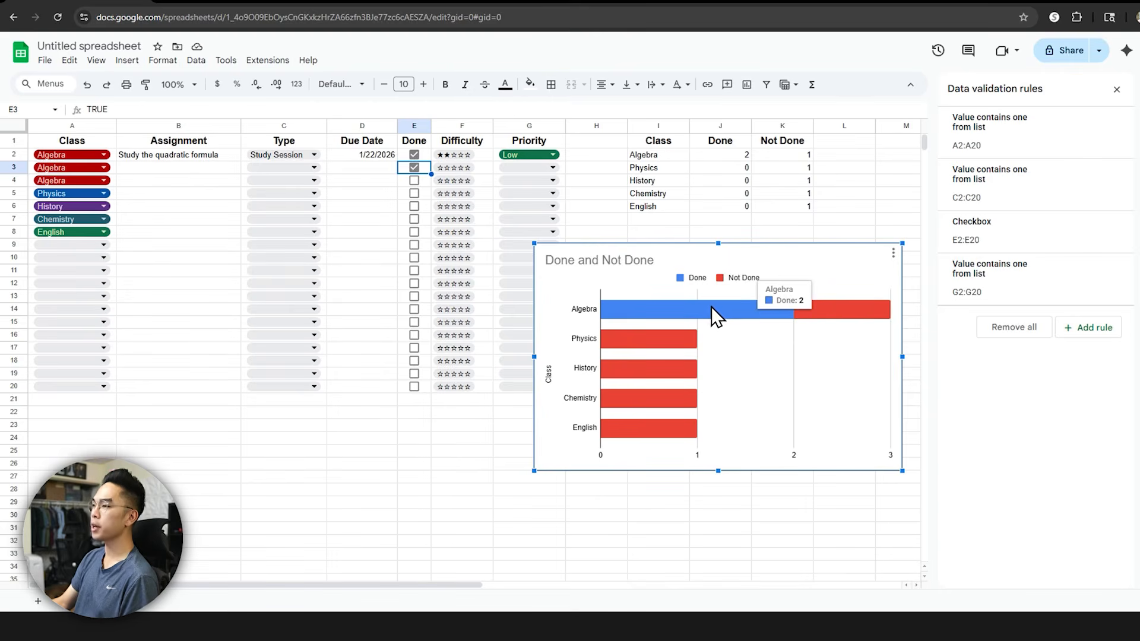
Step: Set the fill colour of the chart's Done series to dark green
{"action": "double_click", "coordinate": [746, 314]}
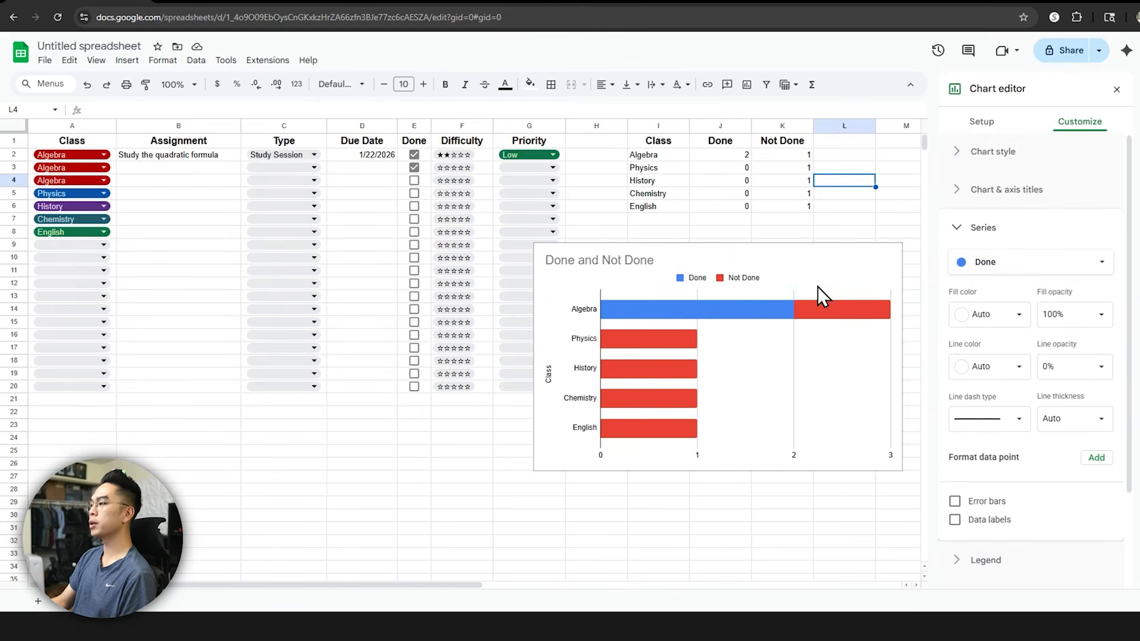
{"action": "left_click", "coordinate": [972, 266]}
{"action": "left_click", "coordinate": [974, 265]}
{"action": "left_click", "coordinate": [980, 315]}
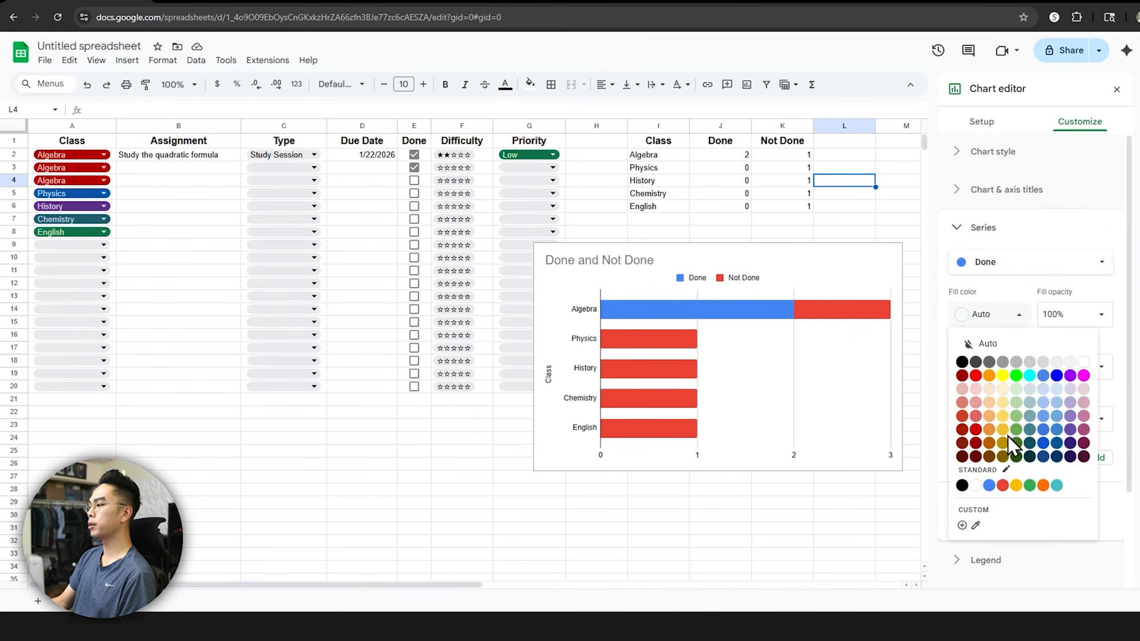
{"action": "left_click", "coordinate": [1013, 429]}
{"action": "left_click", "coordinate": [962, 314]}
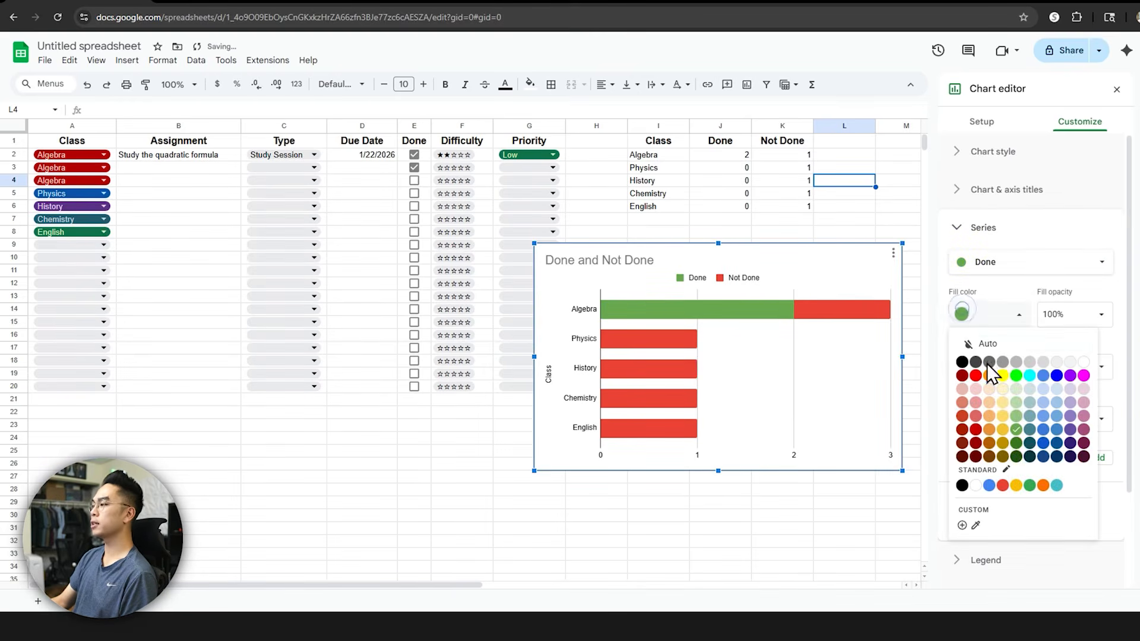
{"action": "left_click", "coordinate": [1016, 443]}
Step: Set the fill colour of the chart's Not Done series to dark red
{"action": "left_click", "coordinate": [843, 311]}
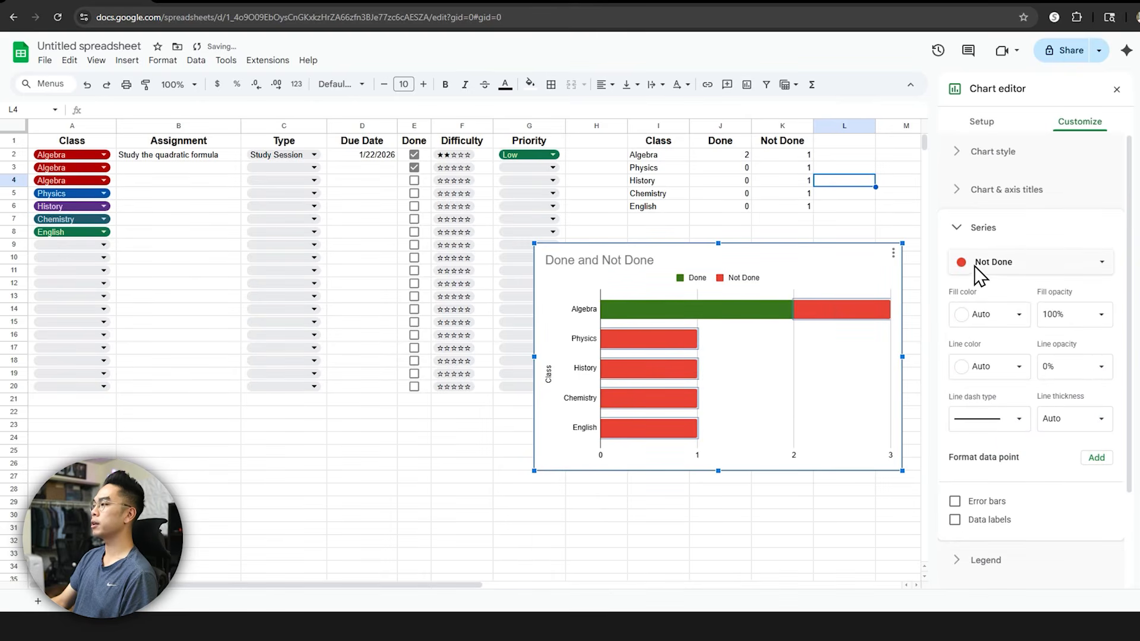
{"action": "left_click", "coordinate": [979, 314]}
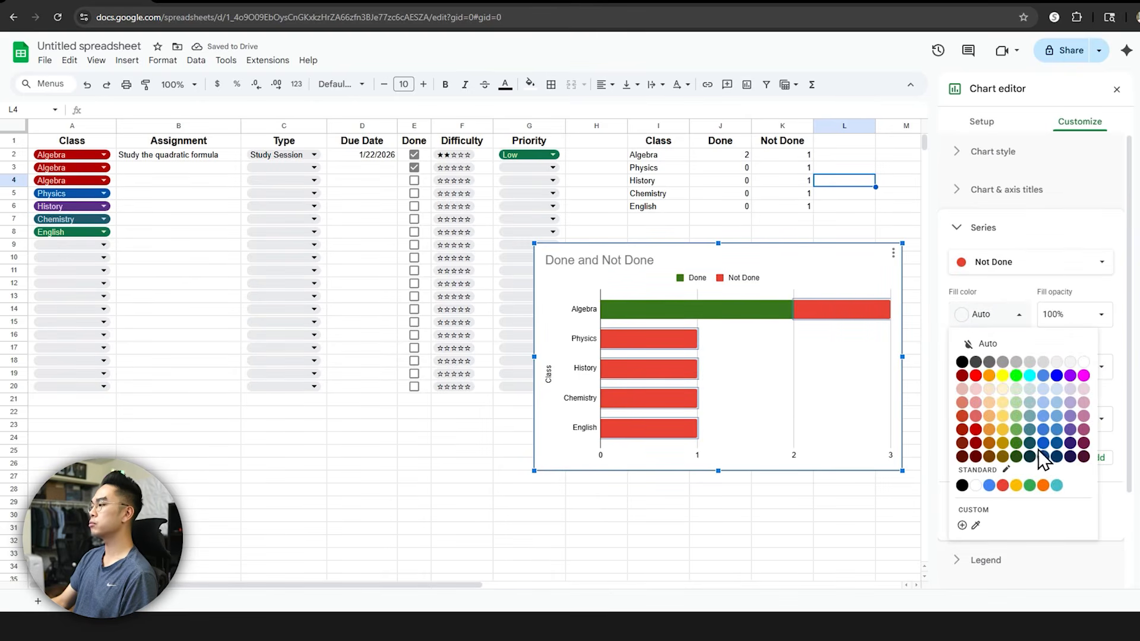
{"action": "left_click", "coordinate": [975, 430]}
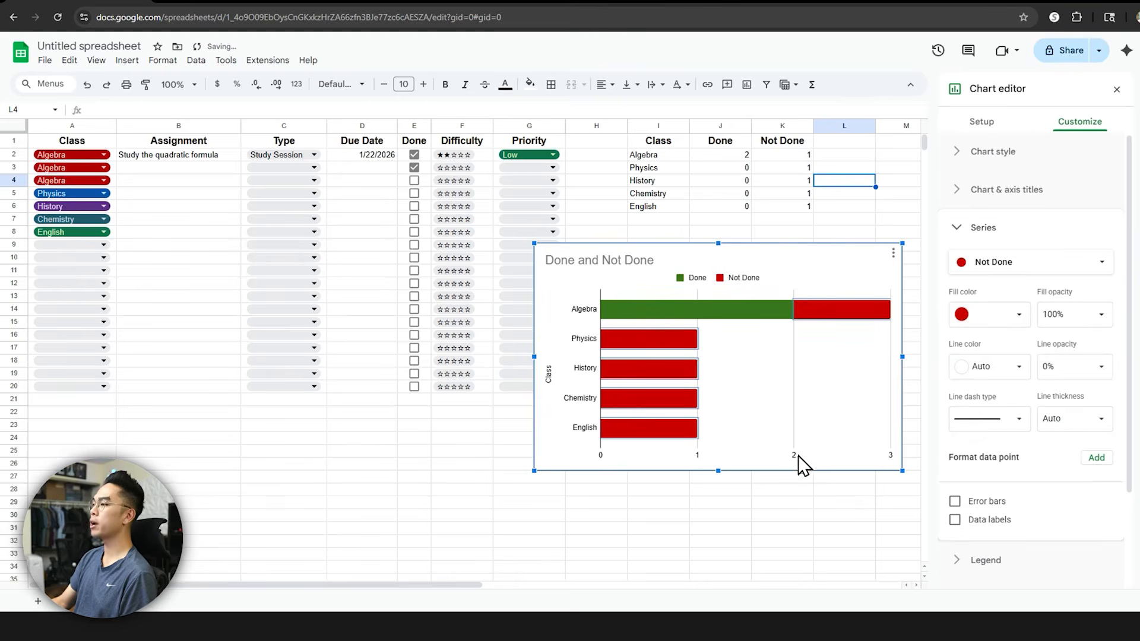
{"action": "left_click", "coordinate": [798, 476]}
Step: Change the chart title to "Assignments Complete per Class"
{"action": "left_click", "coordinate": [562, 260]}
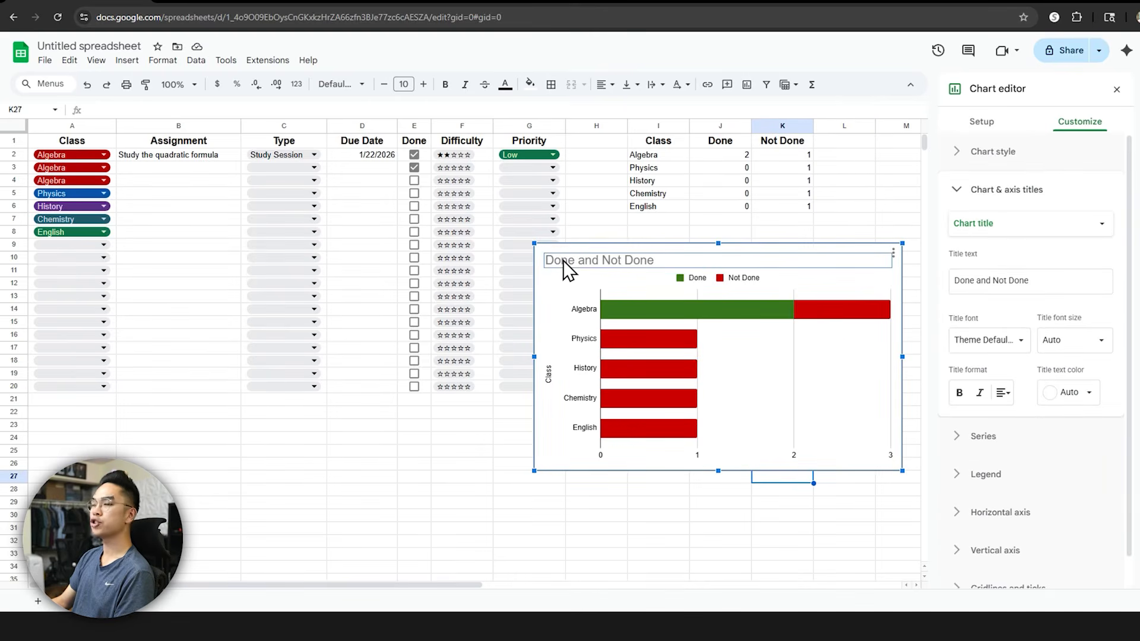
{"action": "double_click", "coordinate": [563, 260]}
{"action": "left_click", "coordinate": [557, 260]}
{"action": "left_click", "coordinate": [545, 260]}
{"action": "type", "text": "Assignemts"}
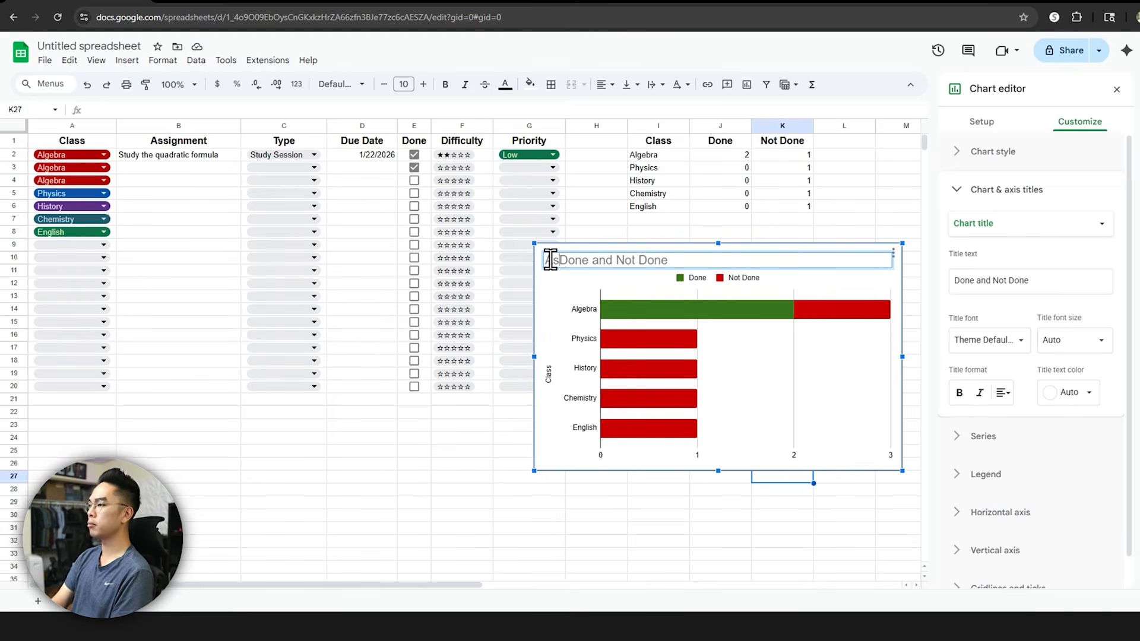
{"action": "key", "text": "BackSpace"}
{"action": "key", "text": "BackSpace"}
{"action": "key", "text": "BackSpace"}
{"action": "key", "text": "BackSpace"}
{"action": "type", "text": "ments C"}
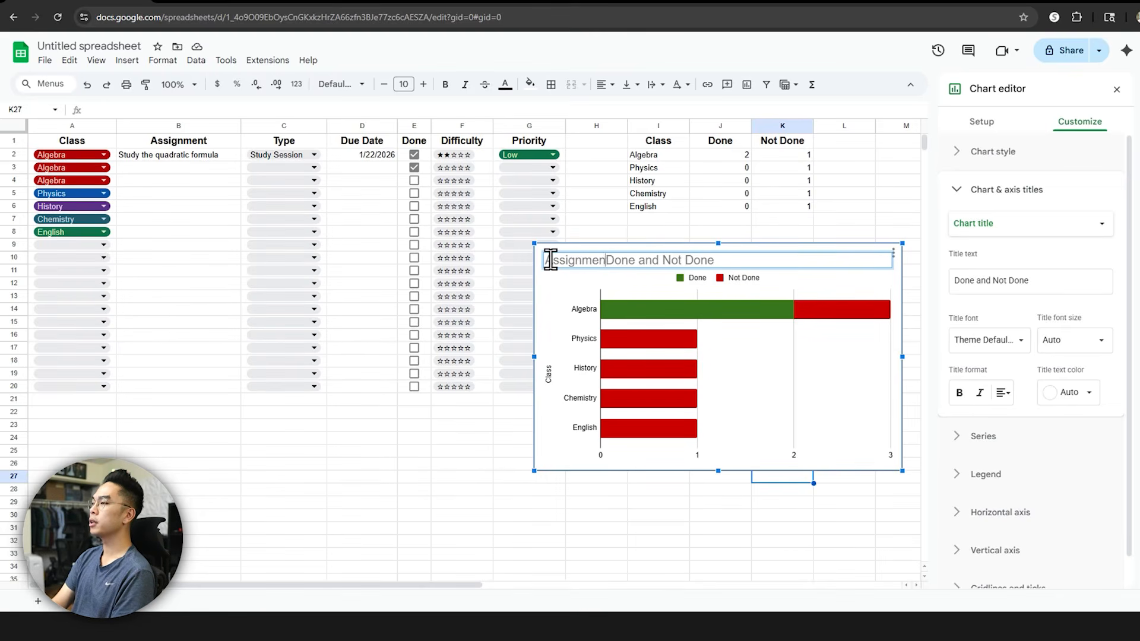
{"action": "type", "text": "omplete per Class"}
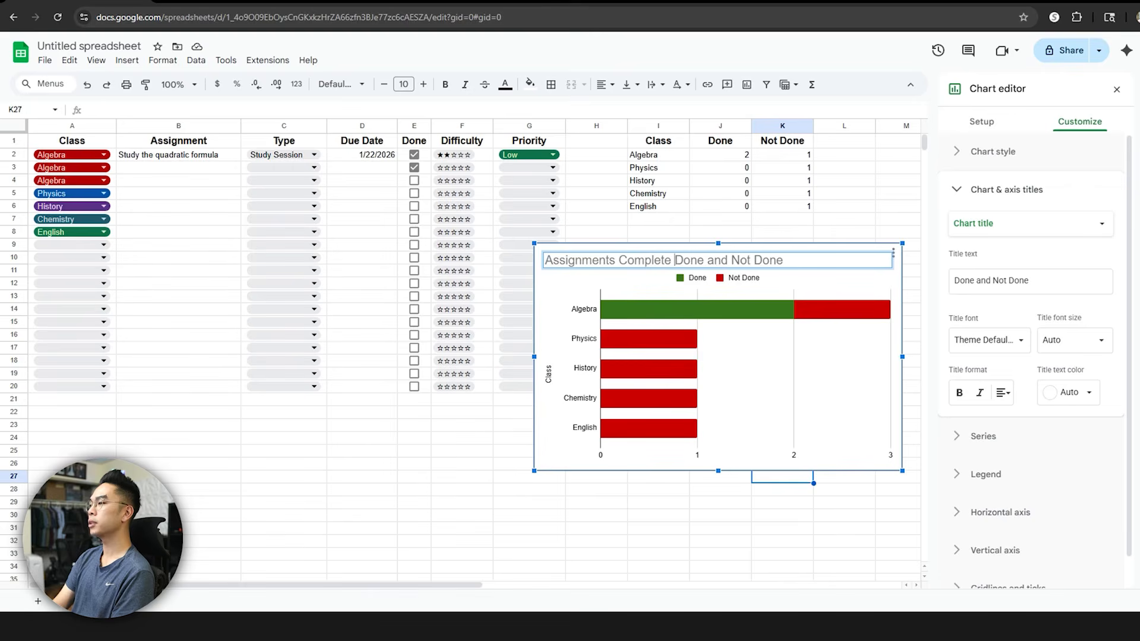
{"action": "left_click_drag", "start_coordinate": [732, 260], "coordinate": [852, 269]}
{"action": "key", "text": "BackSpace"}
{"action": "left_click", "coordinate": [815, 370]}
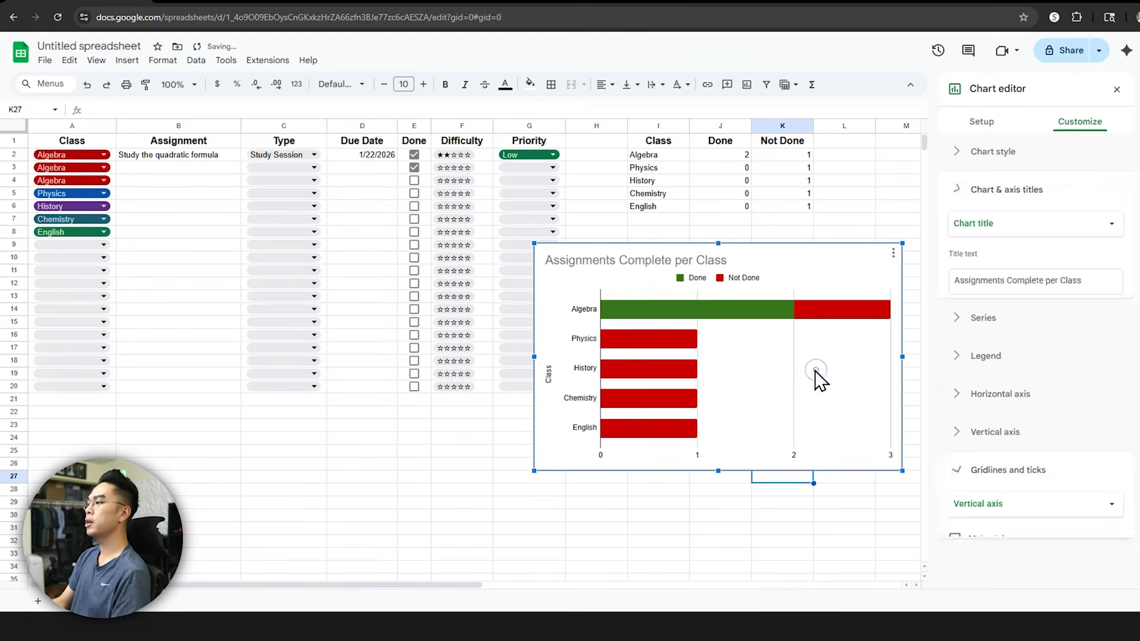
Step: Make the chart's class labels bold at font size 16 and bold the vertical axis title
{"action": "left_click", "coordinate": [587, 316]}
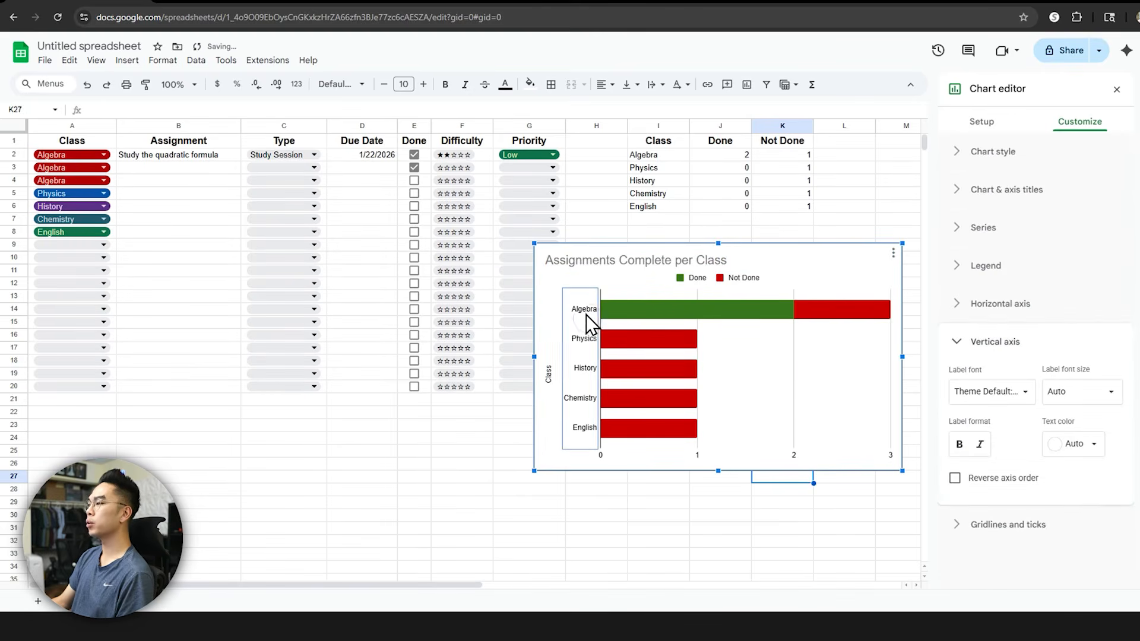
{"action": "left_click", "coordinate": [958, 445]}
{"action": "left_click", "coordinate": [1069, 391]}
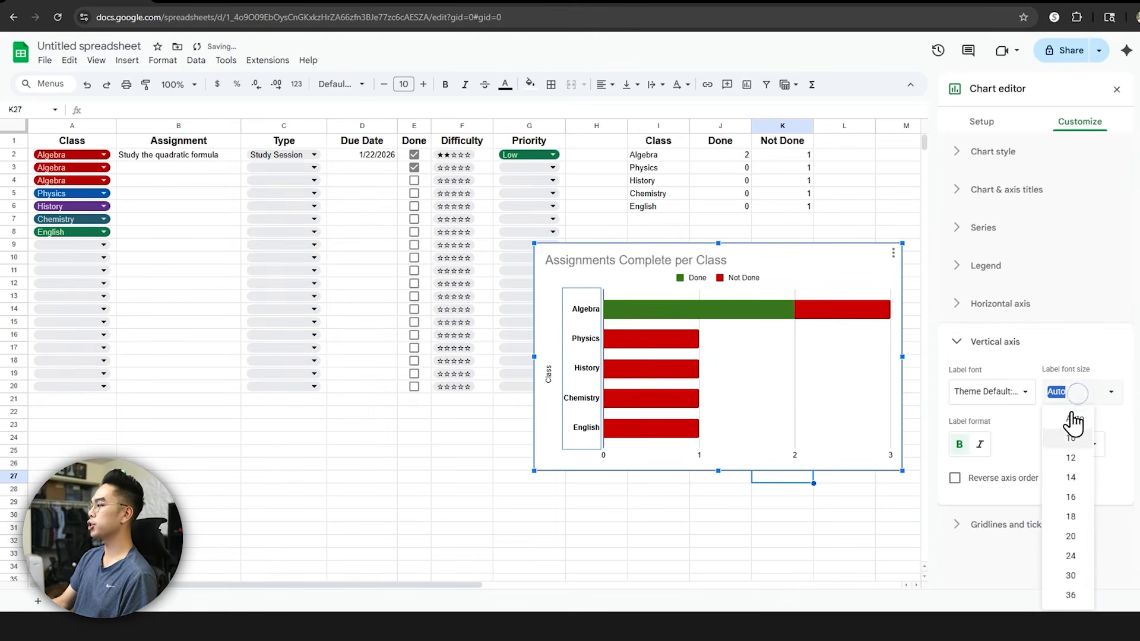
{"action": "left_click", "coordinate": [1076, 501]}
{"action": "left_click", "coordinate": [768, 435]}
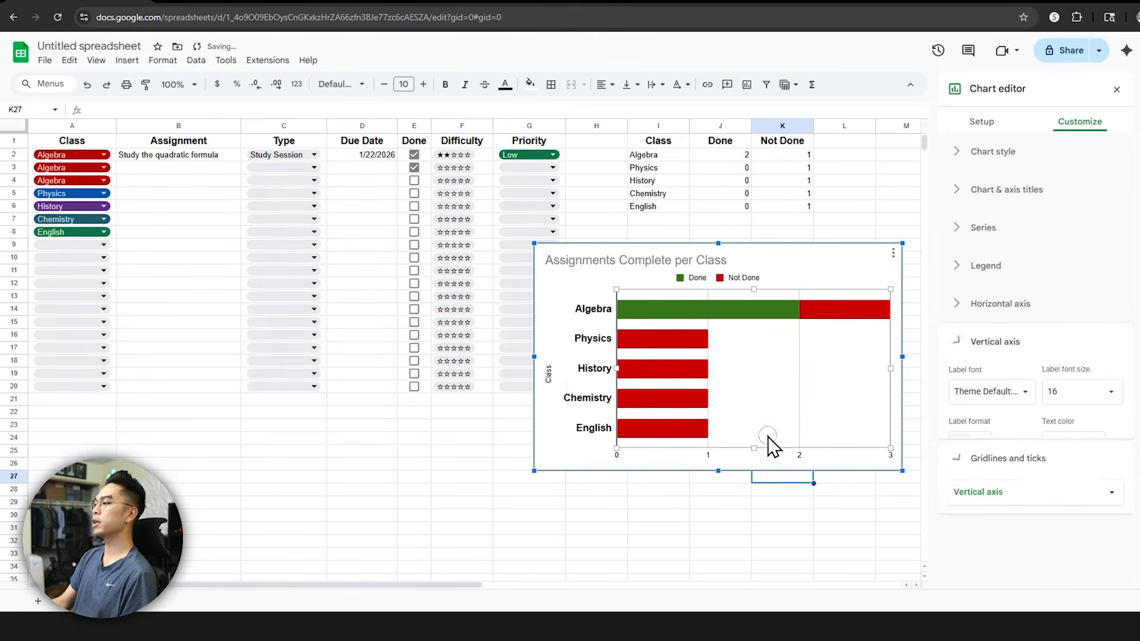
{"action": "left_click", "coordinate": [548, 415]}
{"action": "left_click", "coordinate": [952, 377]}
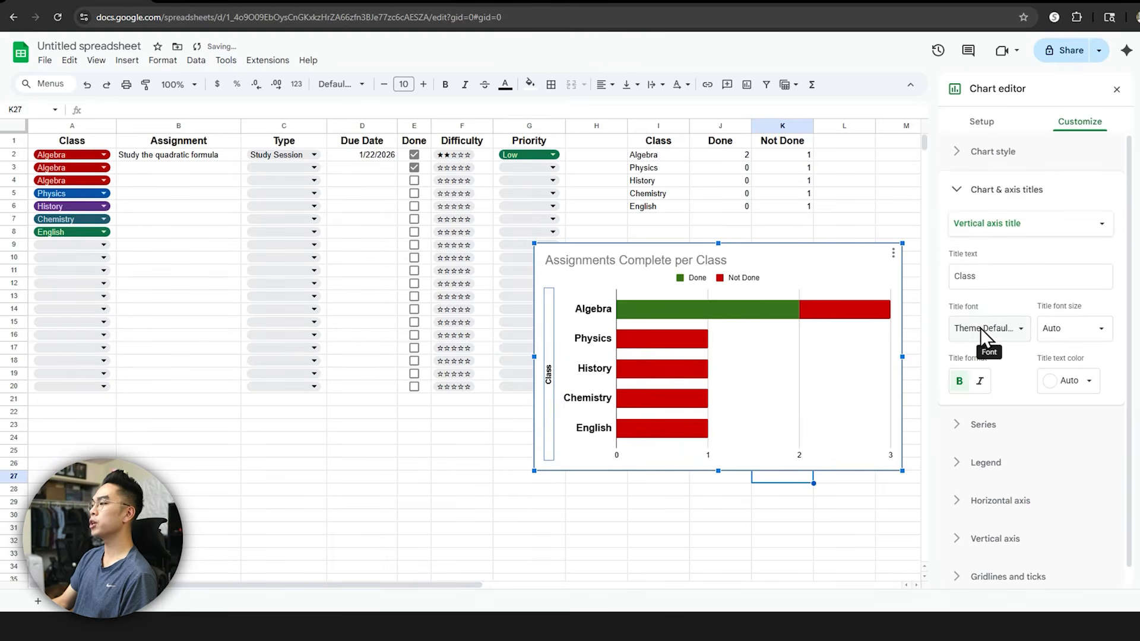
Step: Shrink the chart and move it up so it covers the summary table starting at column I
{"action": "left_click_drag", "start_coordinate": [900, 469], "coordinate": [896, 272]}
{"action": "left_click", "coordinate": [887, 349]}
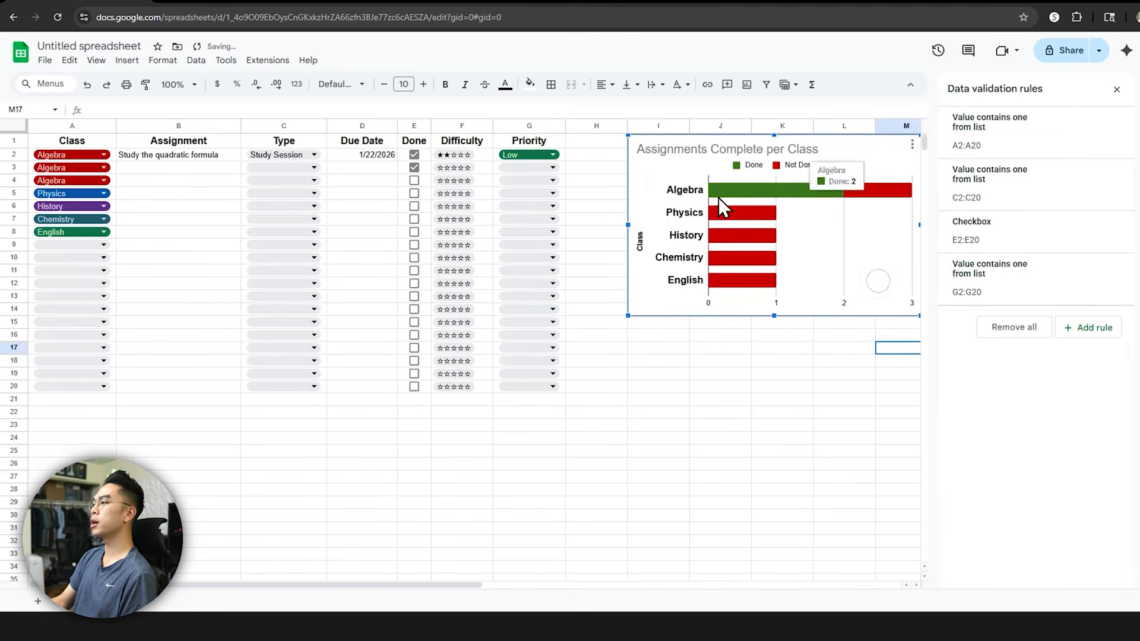
Step: Shrink the class chart slightly and move it just below the Class summary table, ending around row 19
{"action": "left_click_drag", "start_coordinate": [919, 315], "coordinate": [894, 295]}
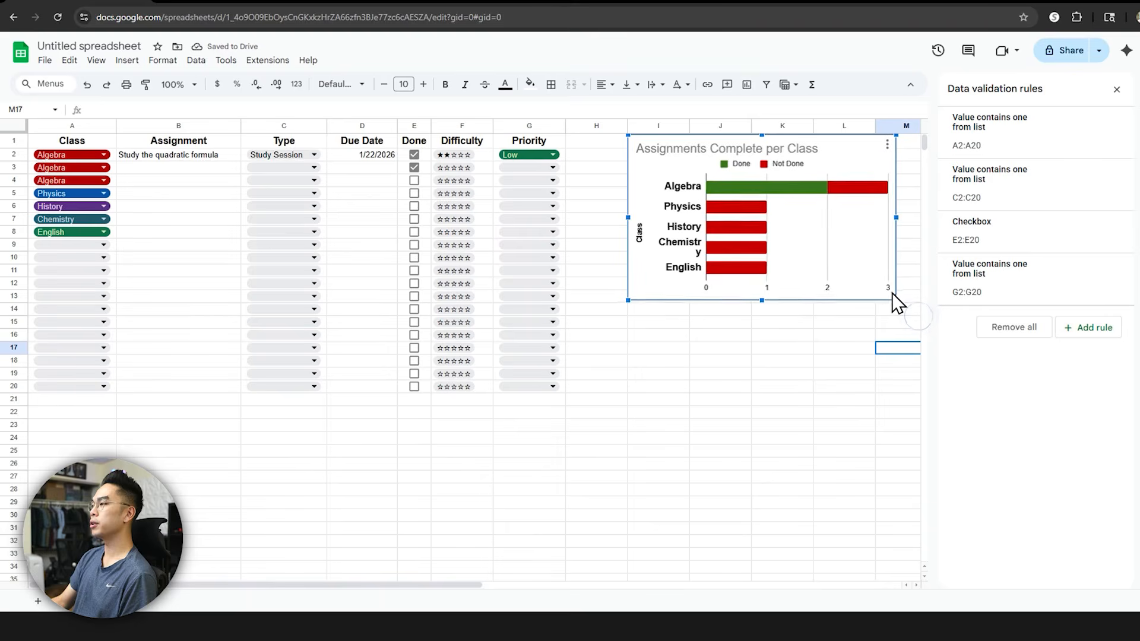
{"action": "left_click_drag", "start_coordinate": [839, 231], "coordinate": [832, 308]}
{"action": "left_click", "coordinate": [778, 399]}
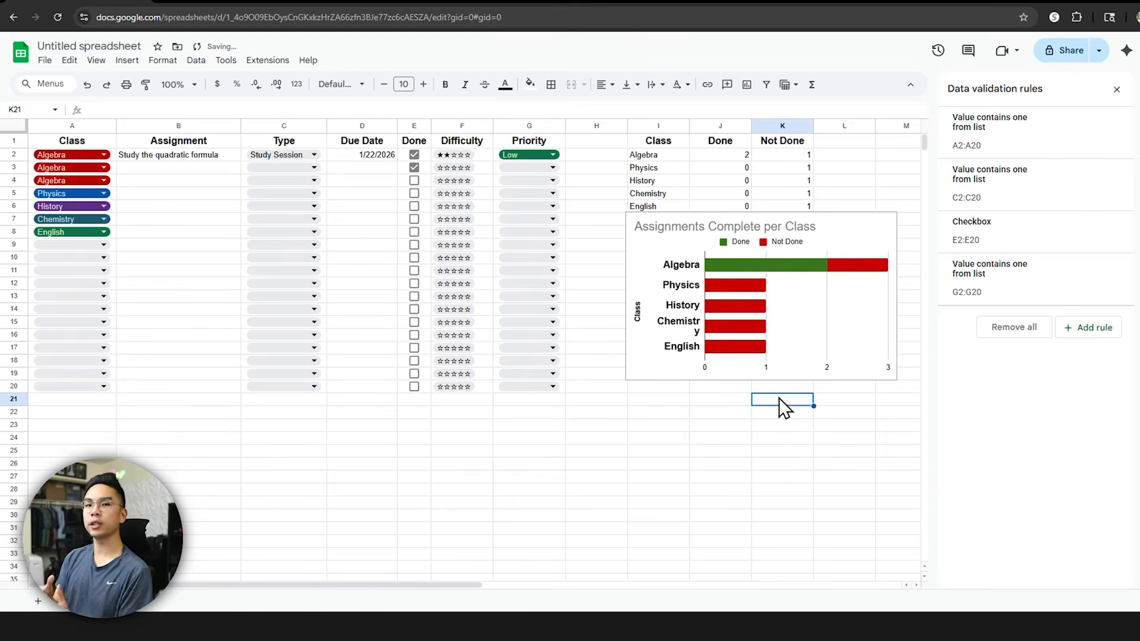
Step: Enter =UNIQUE(C:C) in I21 to list the assignment types and make its Type heading bold
{"action": "left_click", "coordinate": [653, 142]}
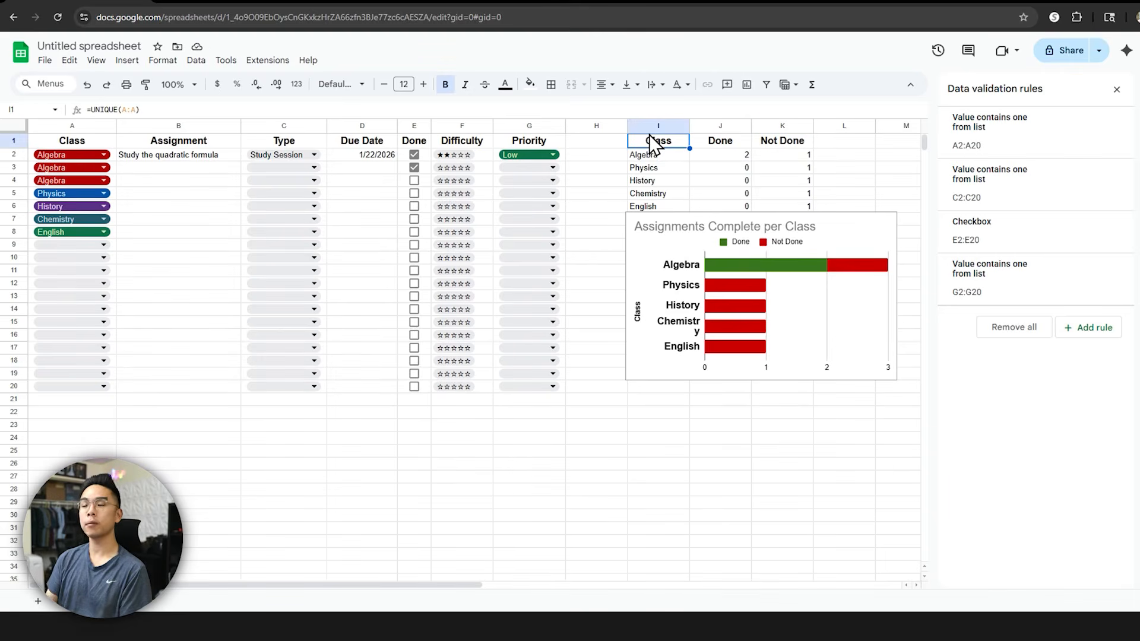
{"action": "left_click", "coordinate": [652, 399]}
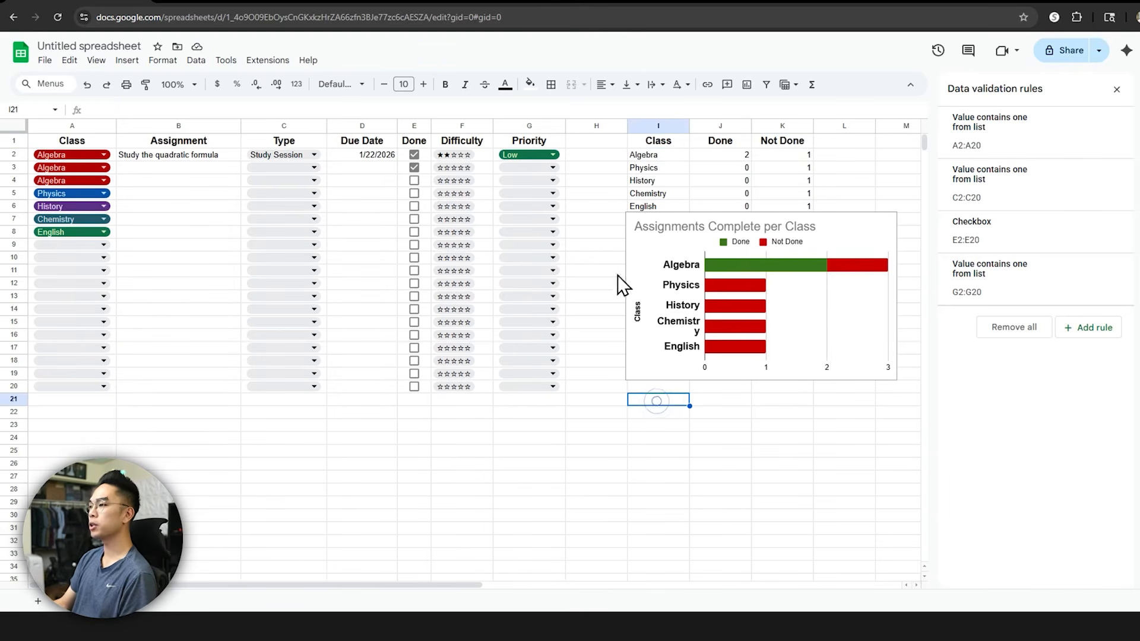
{"action": "type", "text": "=UNIQUE("}
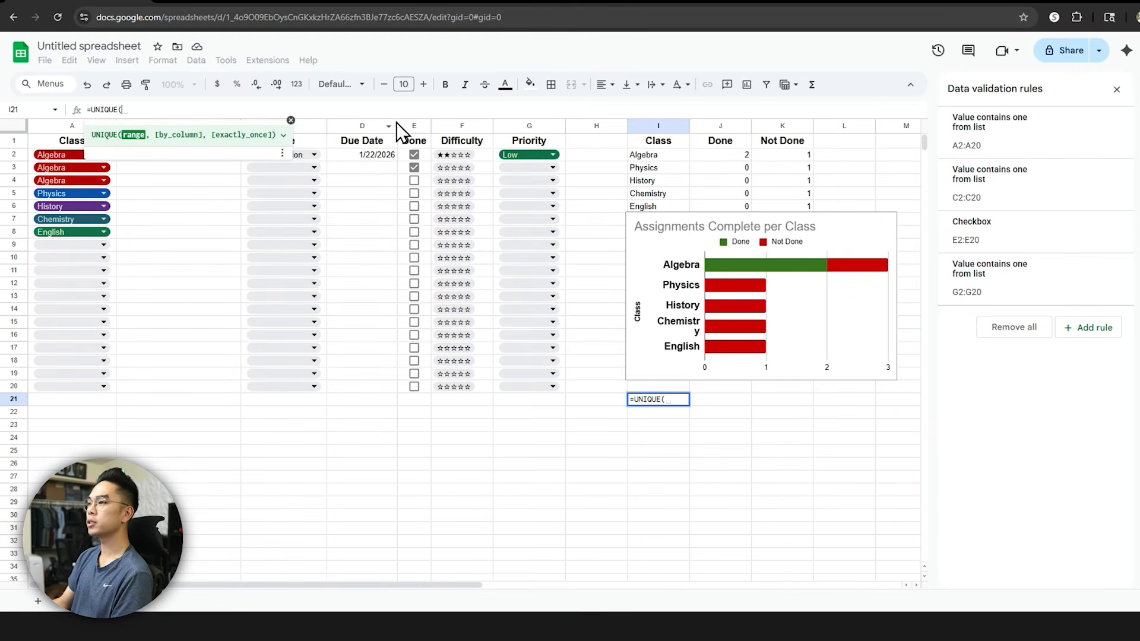
{"action": "left_click", "coordinate": [312, 125]}
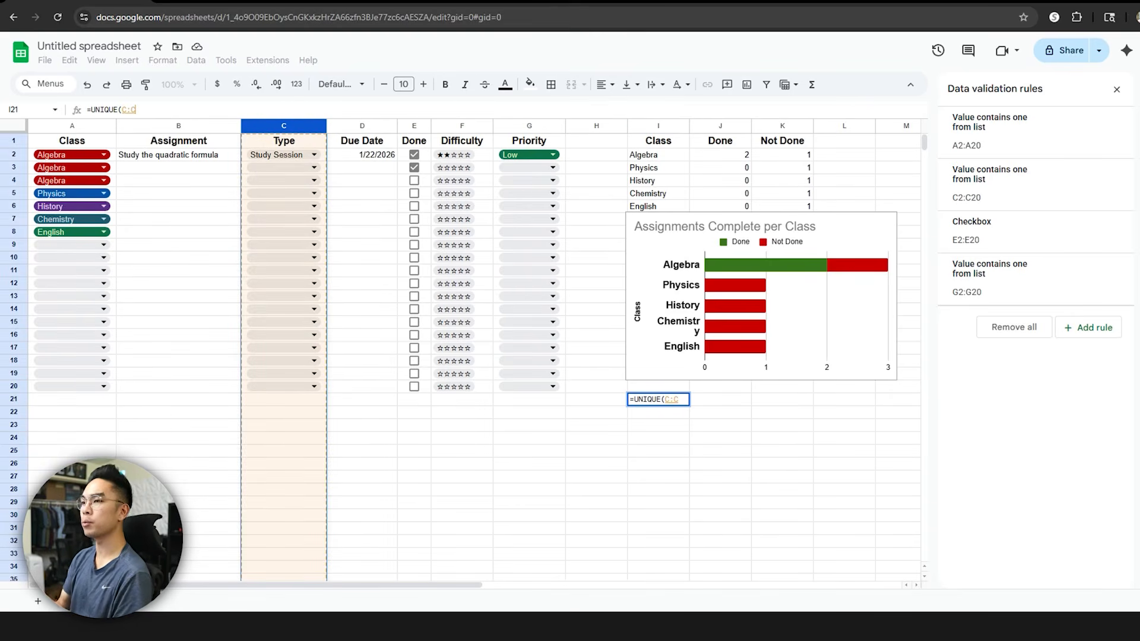
{"action": "key", "text": "Return"}
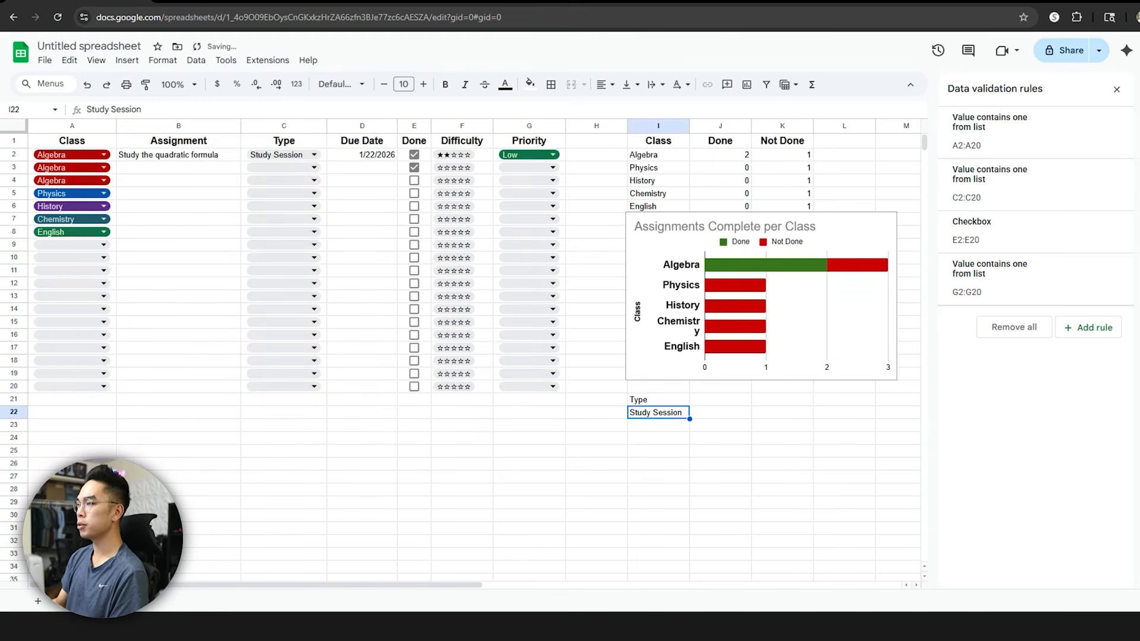
{"action": "left_click", "coordinate": [669, 400]}
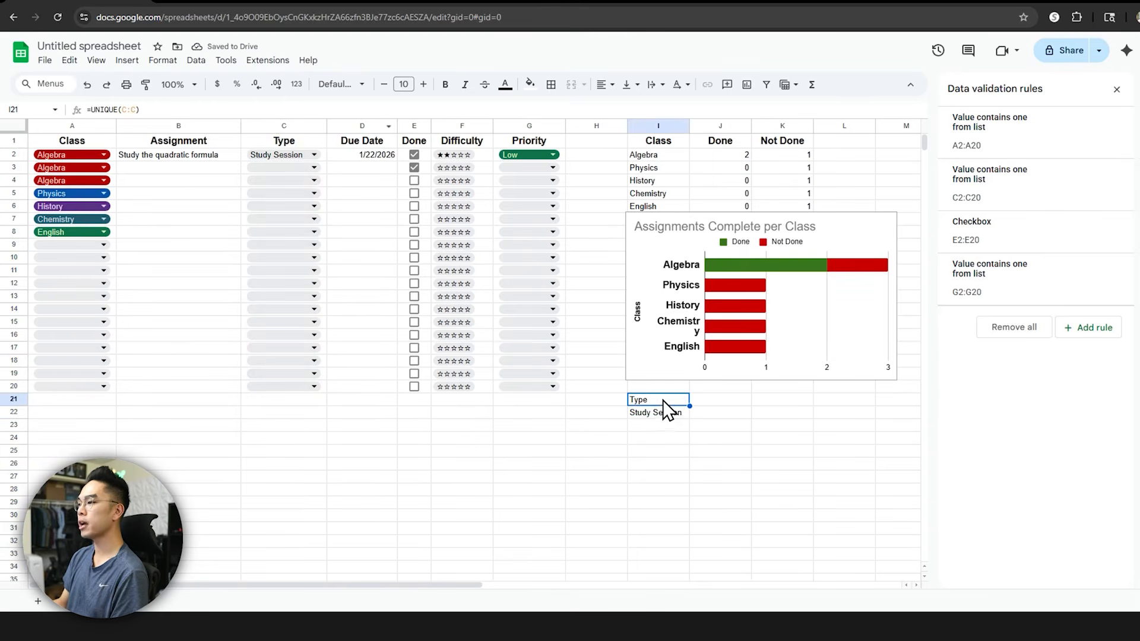
{"action": "key", "text": "ctrl+b"}
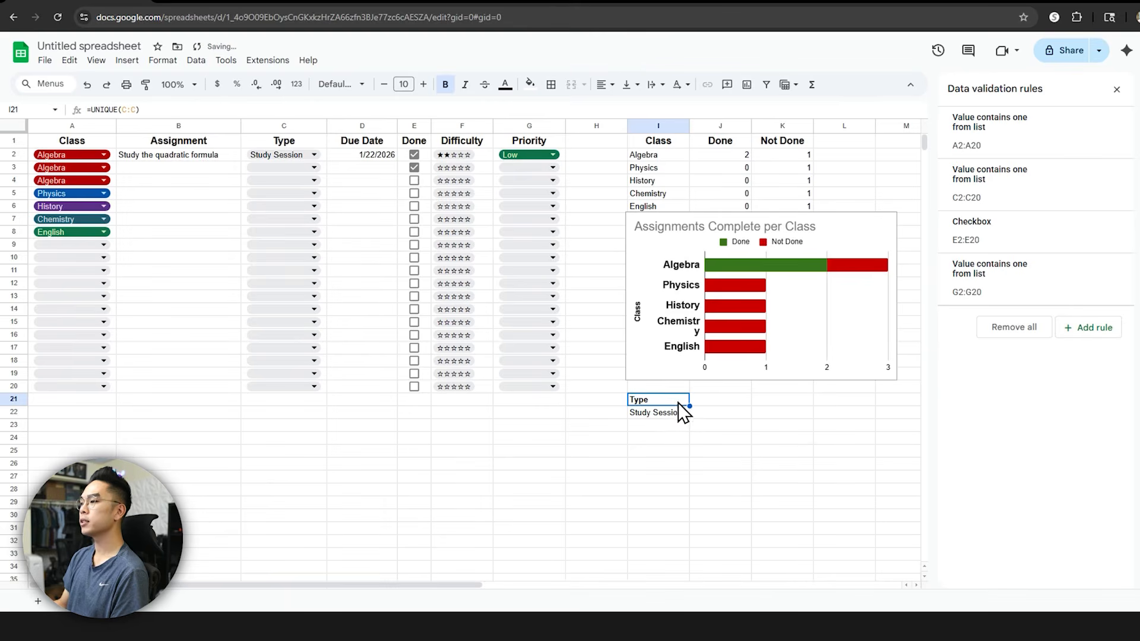
{"action": "left_click", "coordinate": [674, 405]}
Step: Copy the COUNTIFS formula from J2 into J22 beside the Study Session type
{"action": "left_click", "coordinate": [713, 400]}
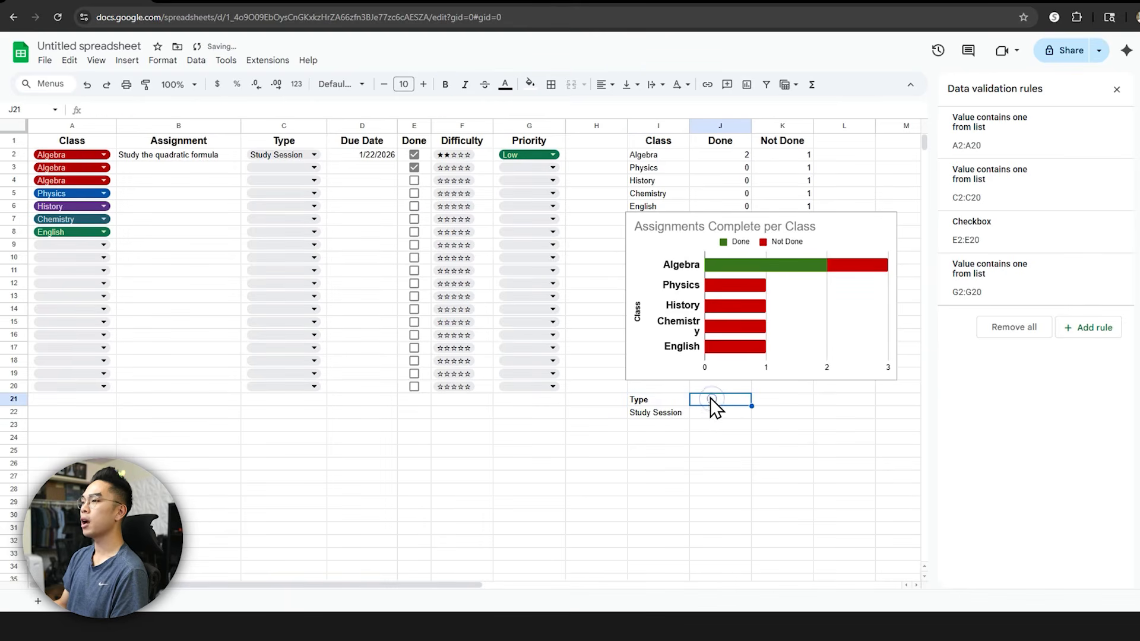
{"action": "left_click", "coordinate": [728, 152]}
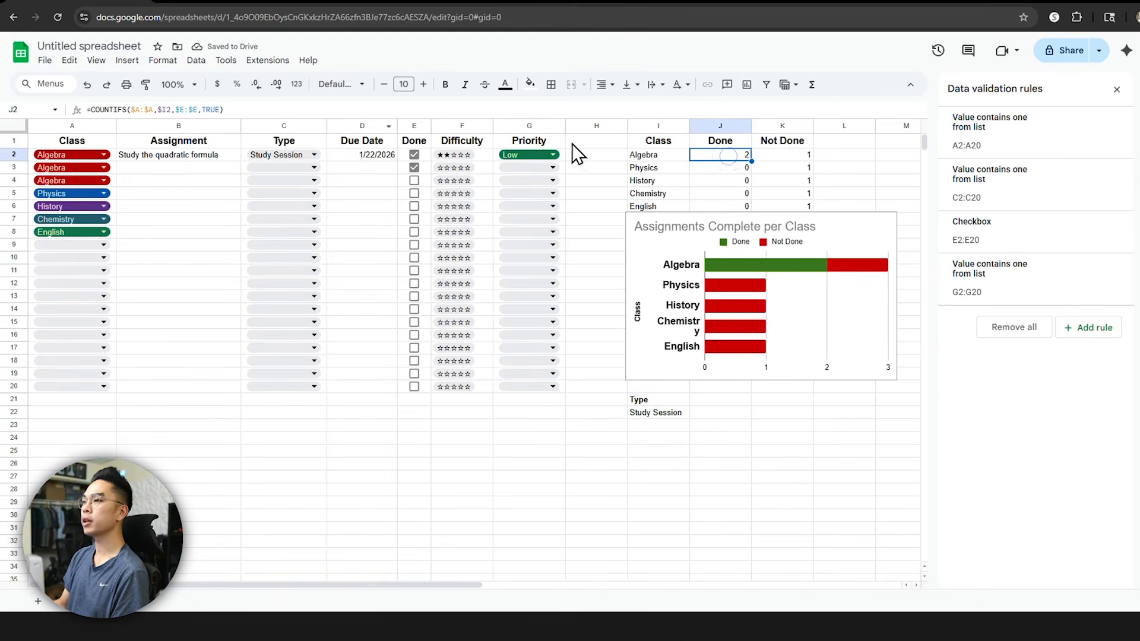
{"action": "triple_click", "coordinate": [234, 109]}
{"action": "key", "text": "ctrl+c"}
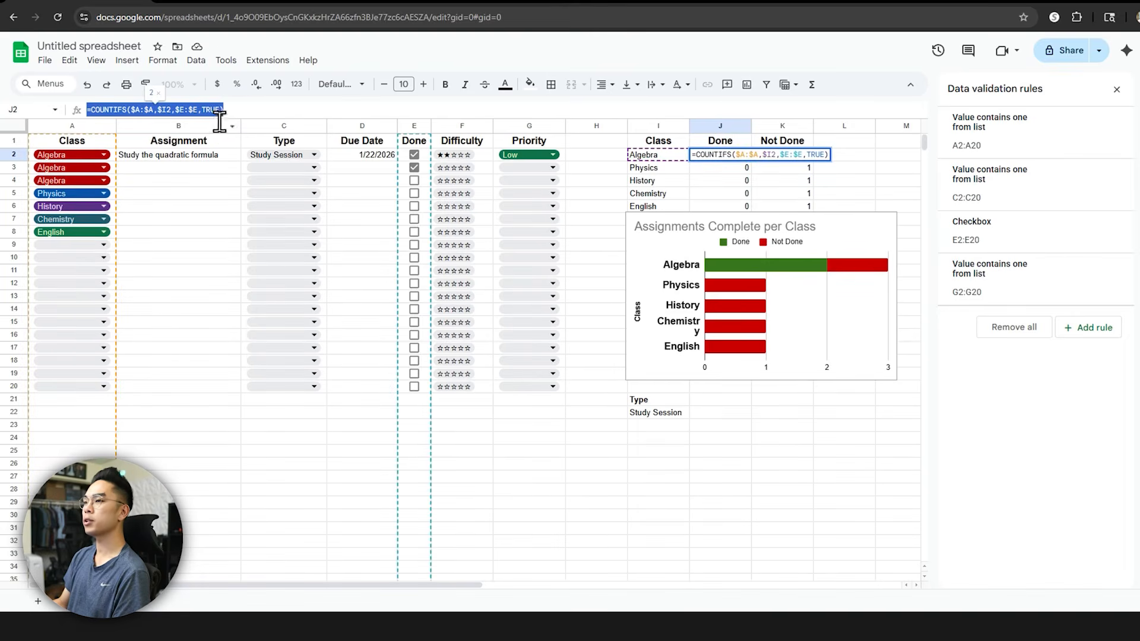
{"action": "left_click", "coordinate": [700, 414]}
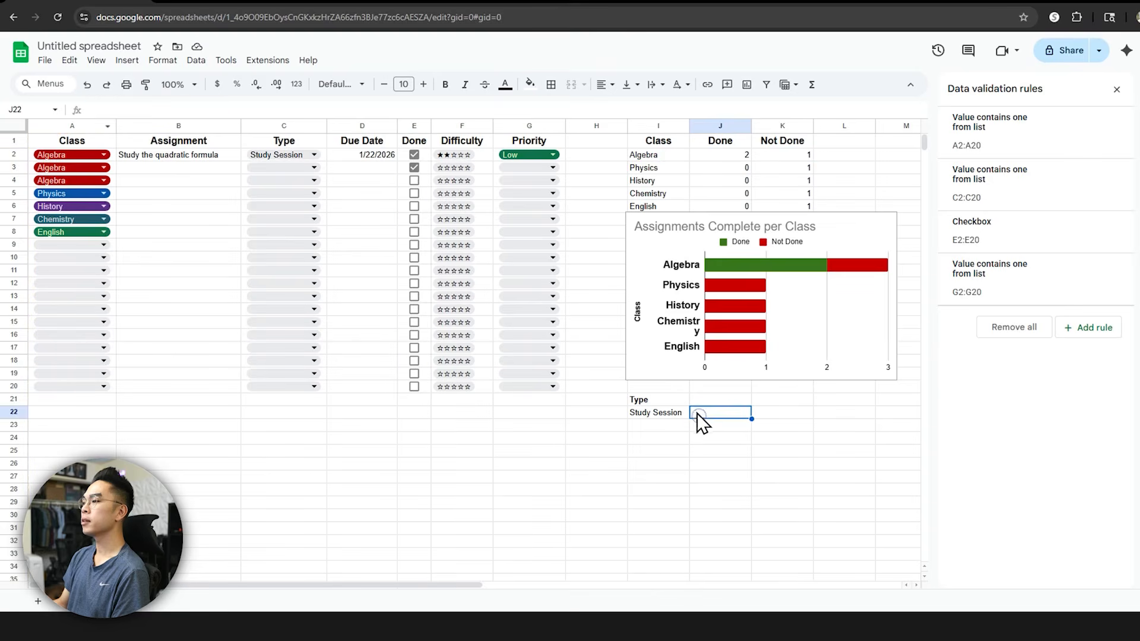
{"action": "key", "text": "ctrl+v"}
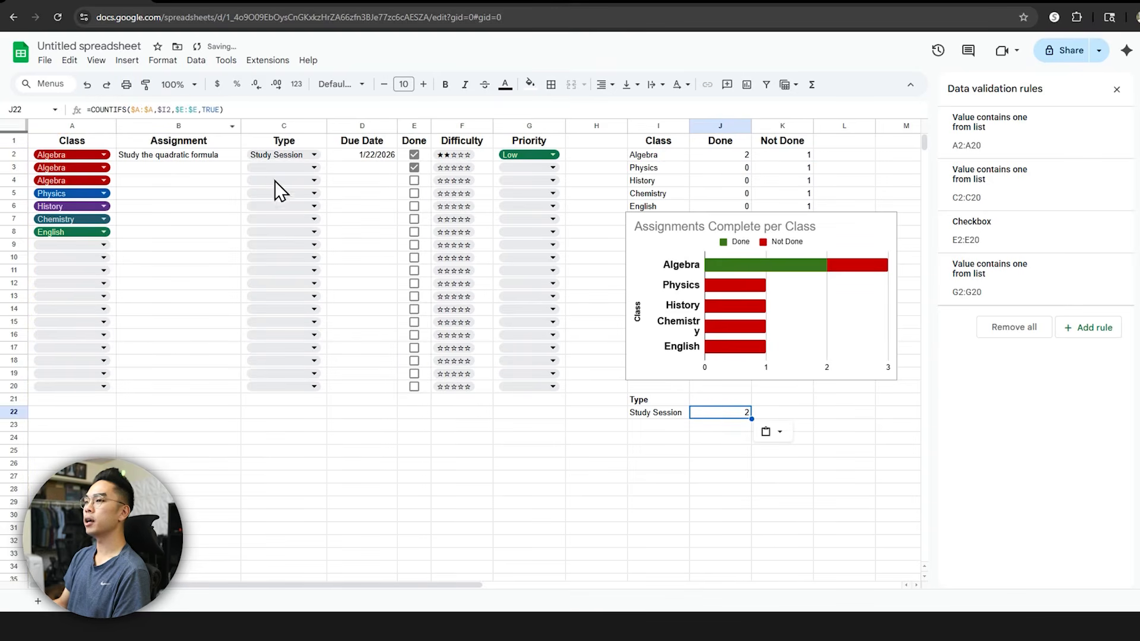
Step: Change the formula in J22 to =COUNTIFS($C:$C,$I22,$E:$E,TRUE)
{"action": "left_click", "coordinate": [151, 111]}
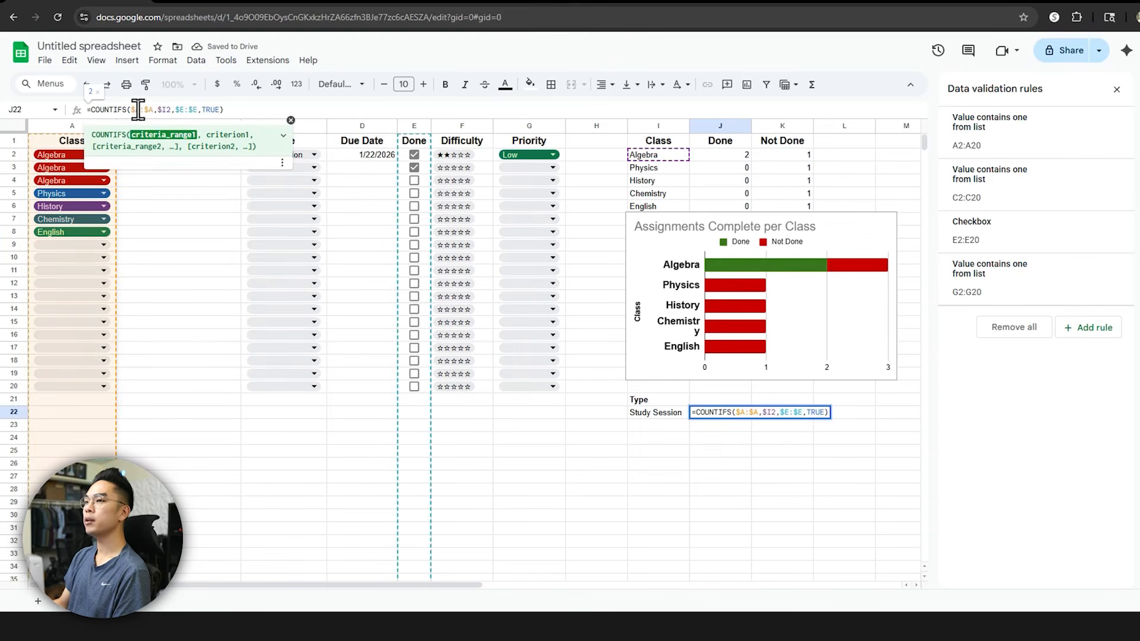
{"action": "left_click", "coordinate": [290, 121]}
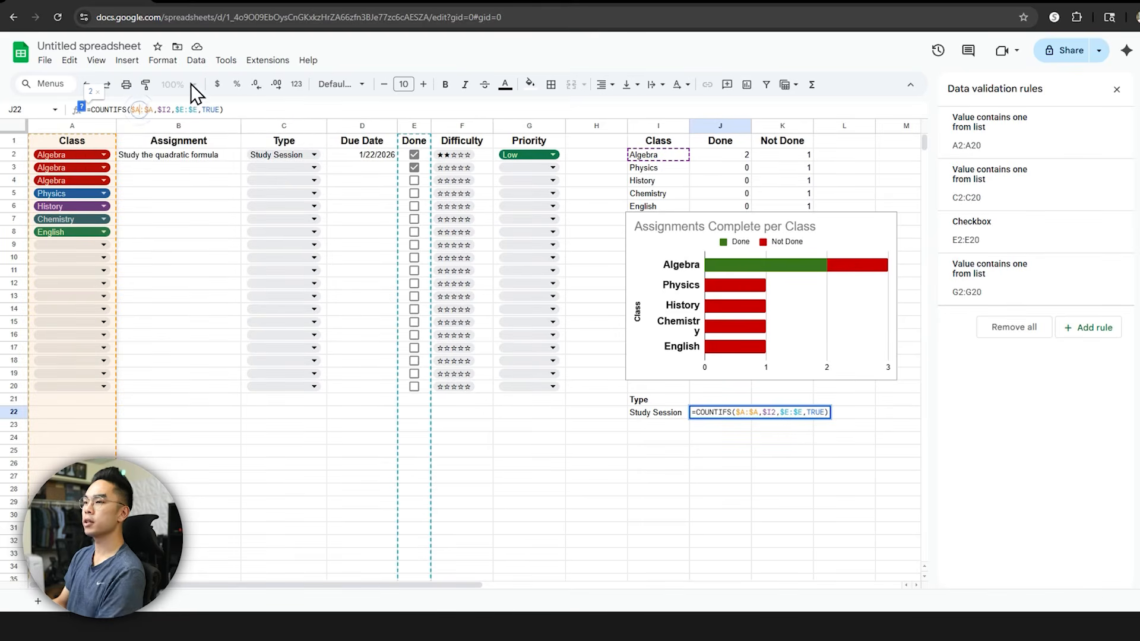
{"action": "type", "text": "$C"}
{"action": "key", "text": "Right"}
{"action": "key", "text": "Right"}
{"action": "key", "text": "Right"}
{"action": "key", "text": "BackSpace"}
{"action": "type", "text": "C"}
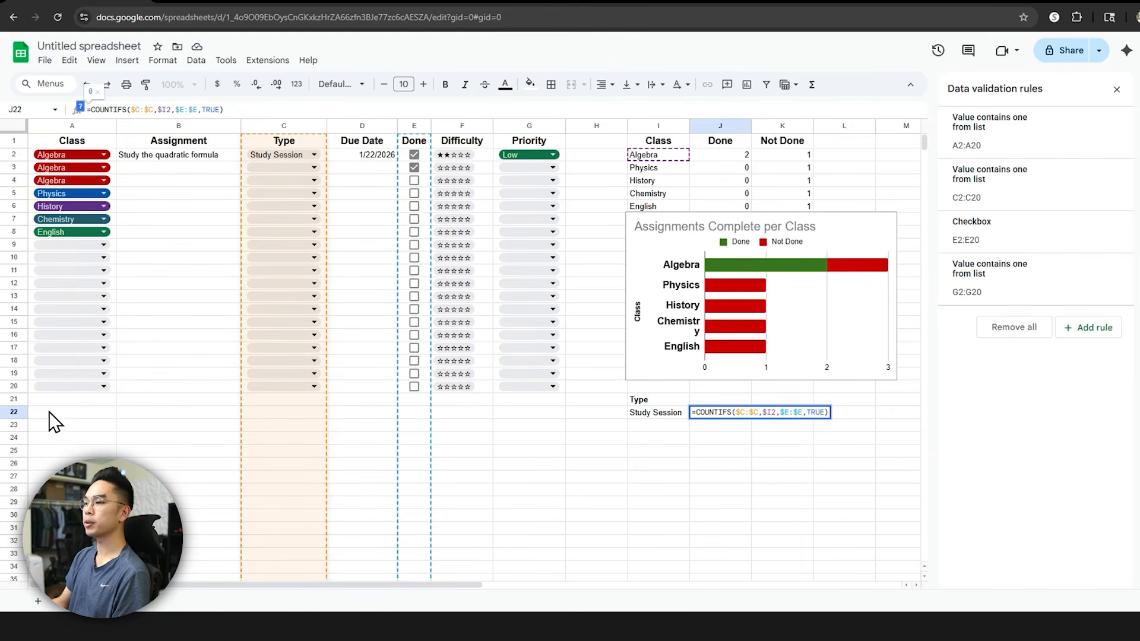
{"action": "left_click", "coordinate": [171, 110]}
{"action": "type", "text": "2"}
{"action": "left_click", "coordinate": [191, 109]}
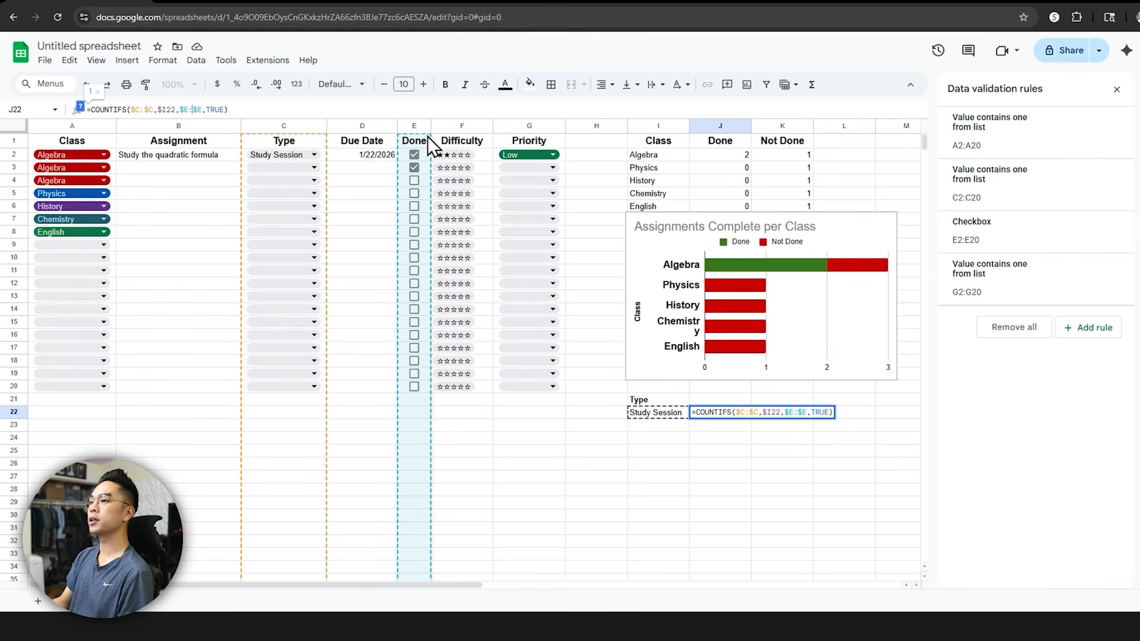
{"action": "left_click", "coordinate": [293, 109]}
{"action": "key", "text": "Return"}
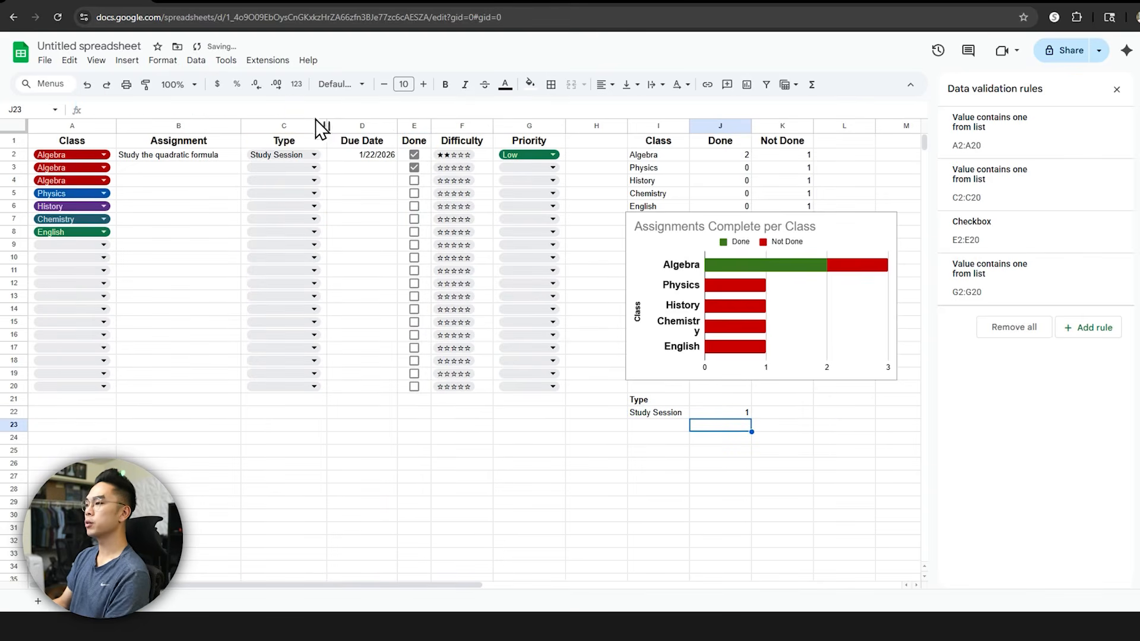
Step: Test the Study Session done count in J22 by unticking and re-ticking the Done checkbox in E2
{"action": "left_click", "coordinate": [714, 407]}
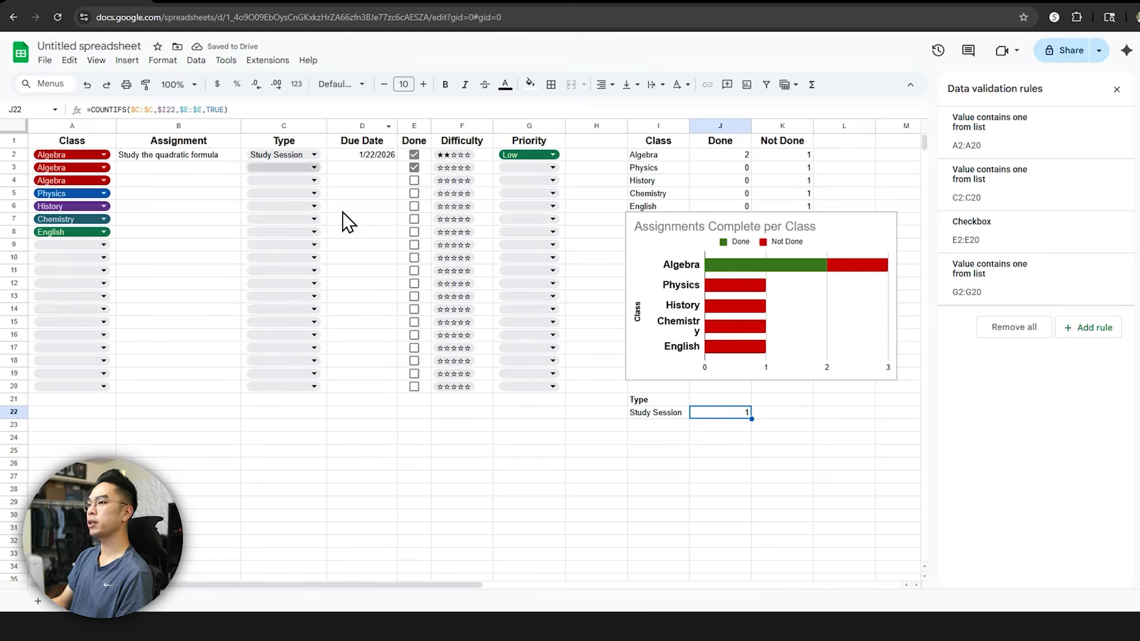
{"action": "left_click", "coordinate": [662, 412]}
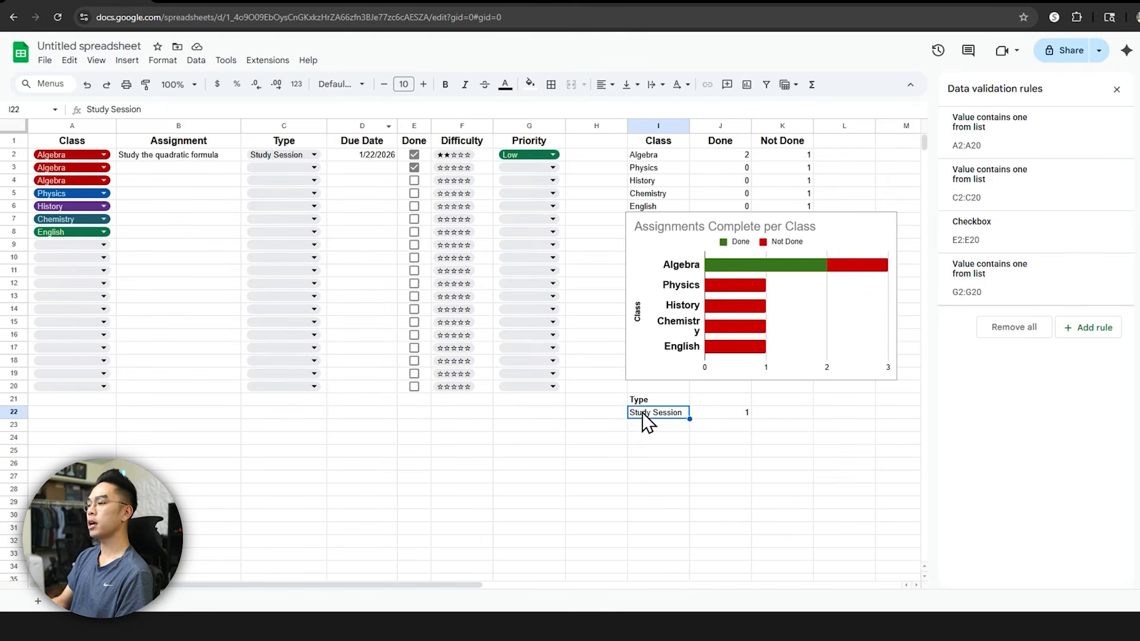
{"action": "left_click", "coordinate": [414, 154]}
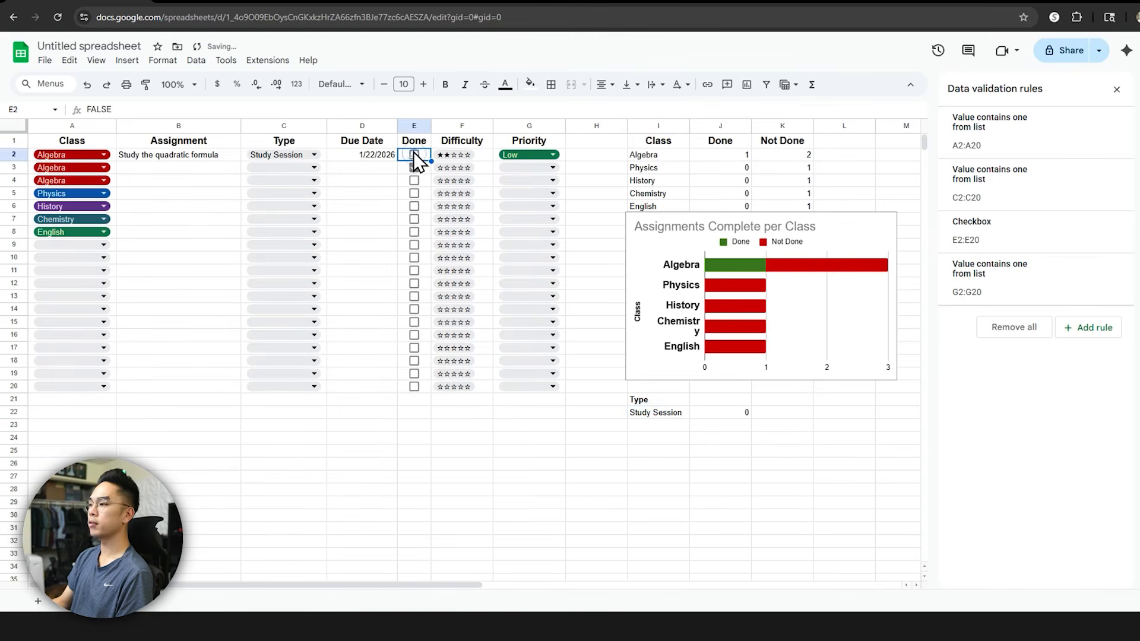
{"action": "left_click", "coordinate": [742, 416]}
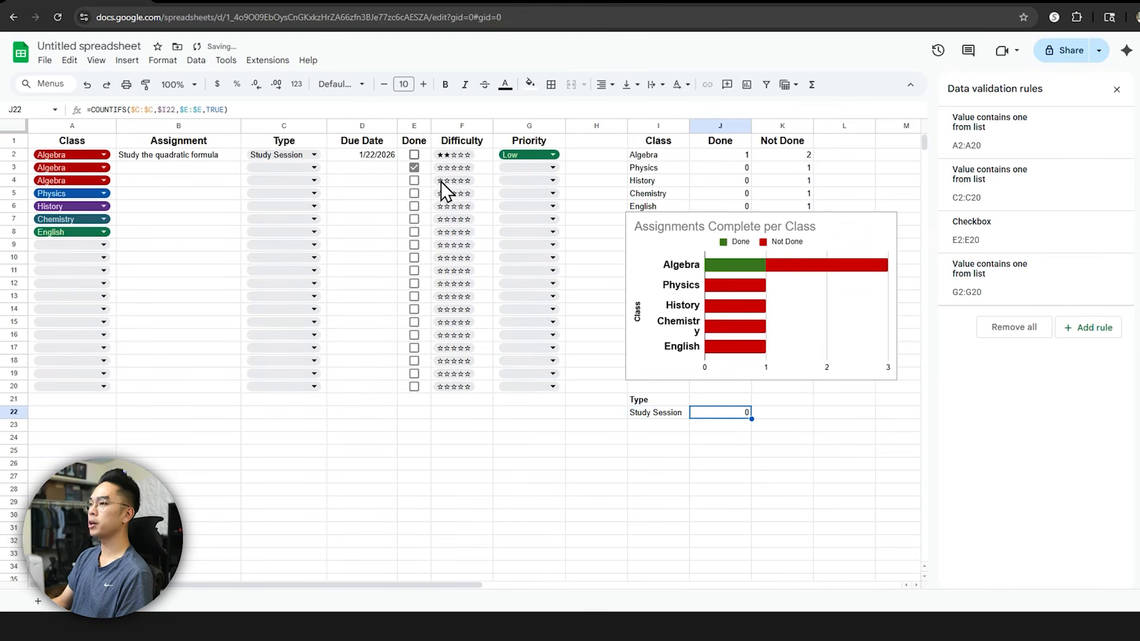
{"action": "left_click", "coordinate": [414, 154]}
{"action": "left_click", "coordinate": [717, 415]}
{"action": "left_click", "coordinate": [683, 413]}
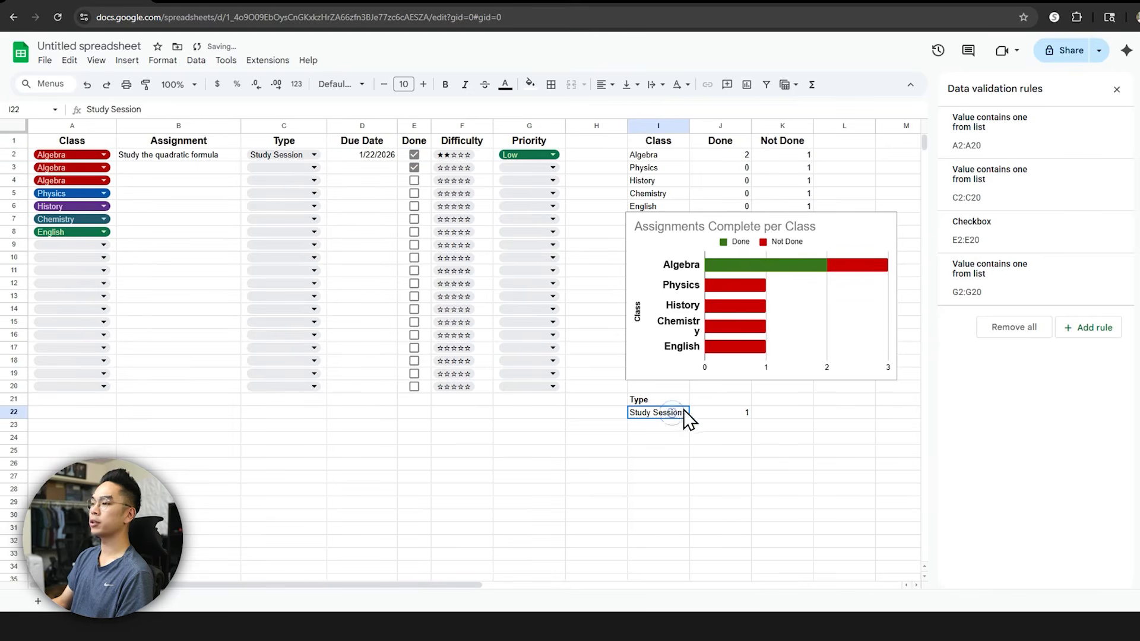
Step: Extend the J22 formula to K22 and change its last criterion to FALSE
{"action": "left_click", "coordinate": [718, 411]}
{"action": "left_click_drag", "start_coordinate": [752, 418], "coordinate": [784, 416]}
{"action": "double_click", "coordinate": [219, 110]}
{"action": "type", "text": "FALSE"}
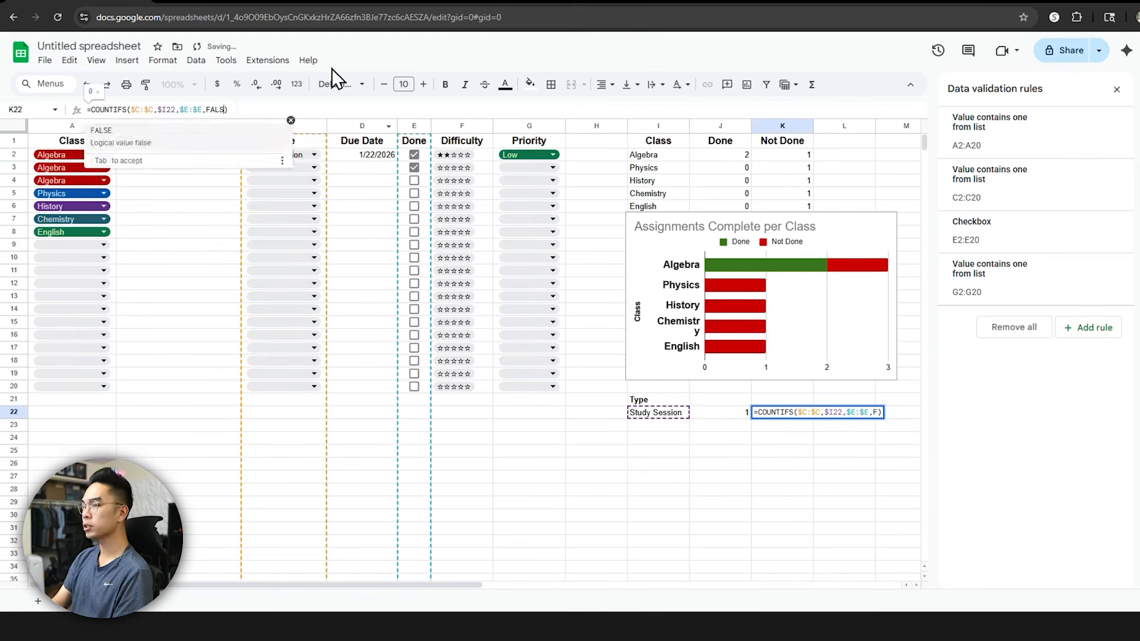
{"action": "key", "text": "Return"}
Step: Test the not-done count in K22 by toggling the Done checkbox in E2 and restoring its tick
{"action": "left_click", "coordinate": [789, 415]}
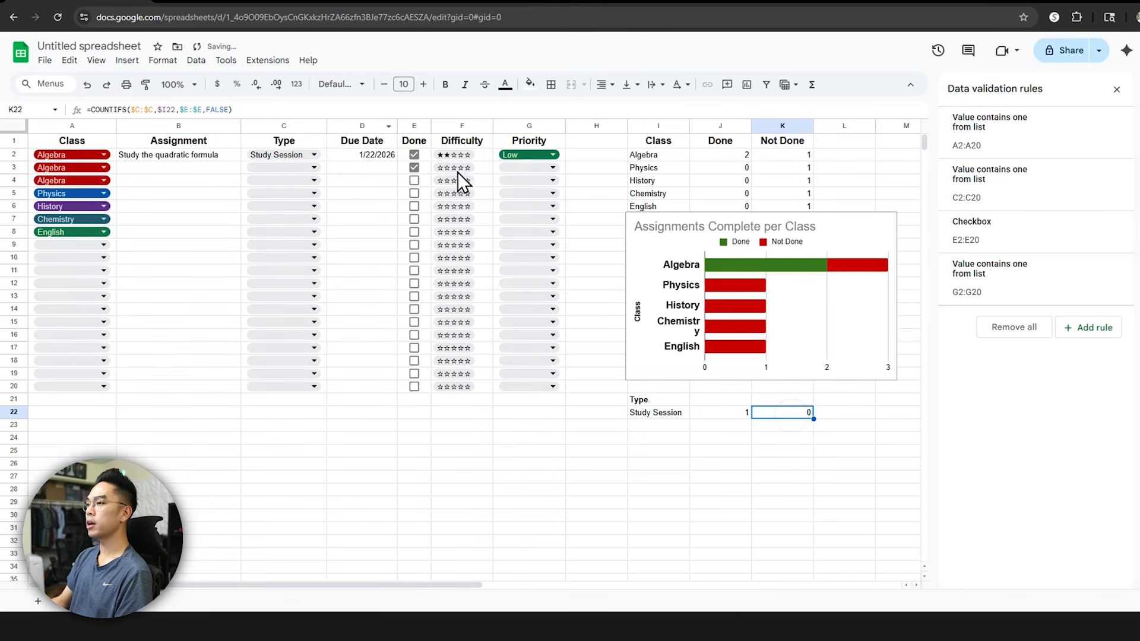
{"action": "left_click", "coordinate": [413, 154]}
{"action": "left_click", "coordinate": [414, 155]}
{"action": "left_click", "coordinate": [414, 154]}
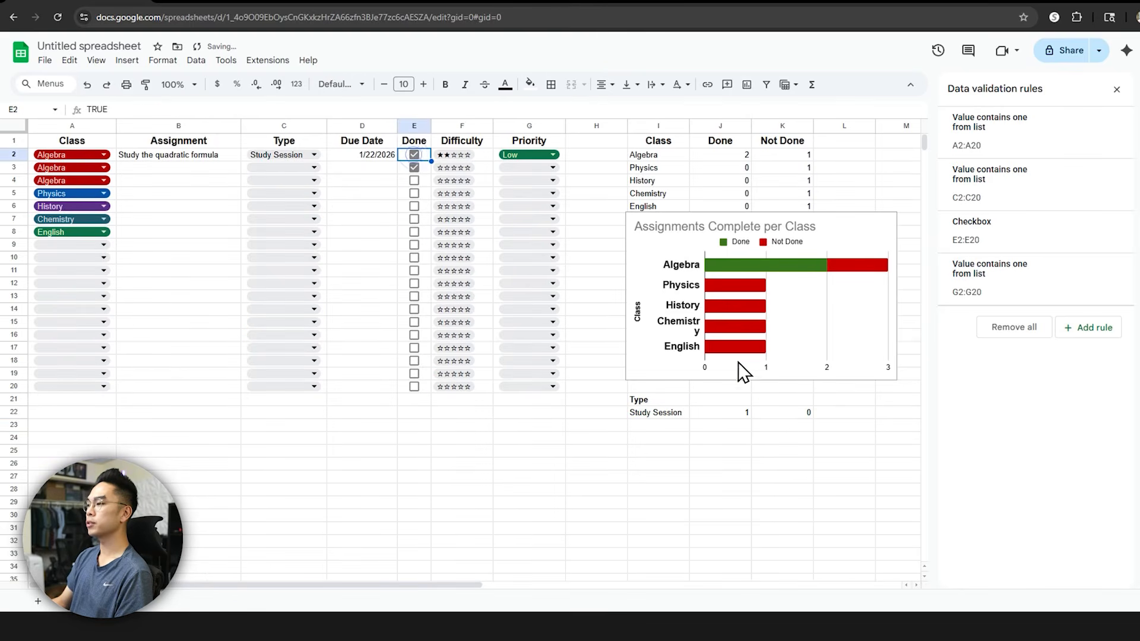
{"action": "left_click", "coordinate": [731, 412]}
{"action": "left_click", "coordinate": [775, 411]}
{"action": "left_click", "coordinate": [721, 411]}
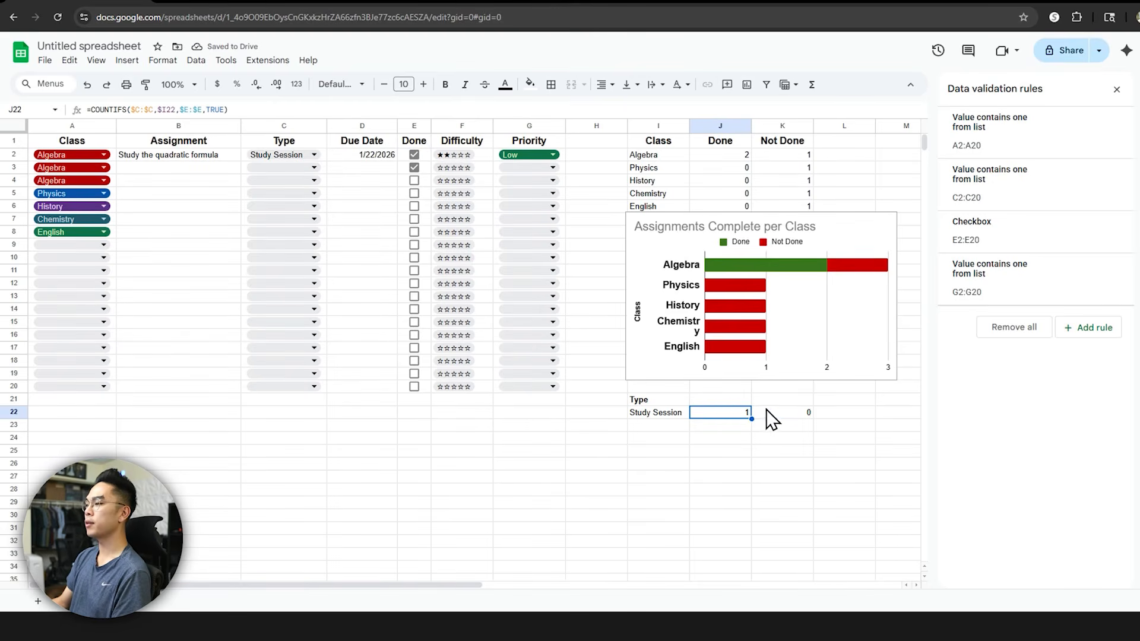
Step: Review the Type options and fill the count formulas in J22:K22 down to row 26
{"action": "left_click", "coordinate": [314, 155]}
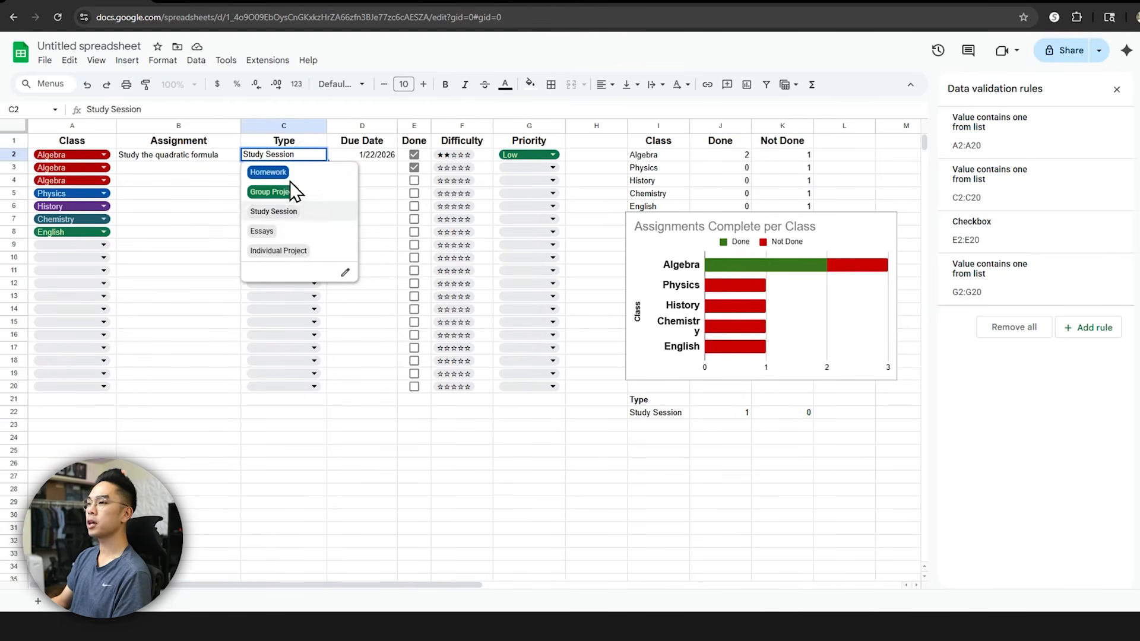
{"action": "left_click", "coordinate": [736, 466]}
{"action": "left_click", "coordinate": [732, 412]}
{"action": "left_click_drag", "start_coordinate": [750, 412], "coordinate": [809, 464]}
{"action": "left_click", "coordinate": [727, 415]}
{"action": "left_click", "coordinate": [738, 425]}
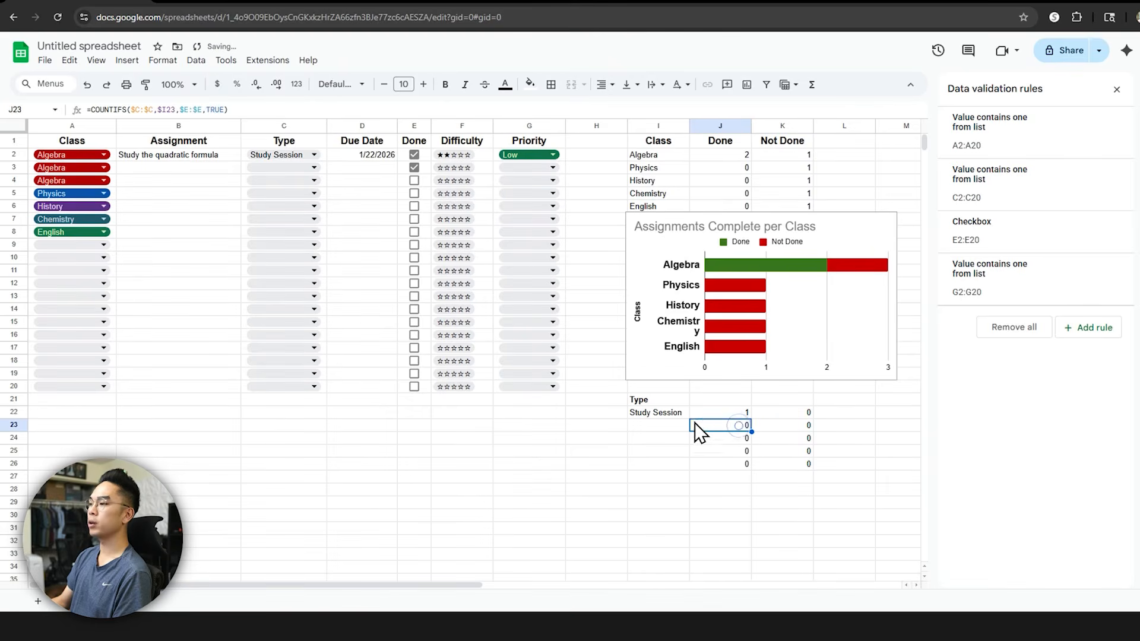
{"action": "left_click", "coordinate": [656, 425]}
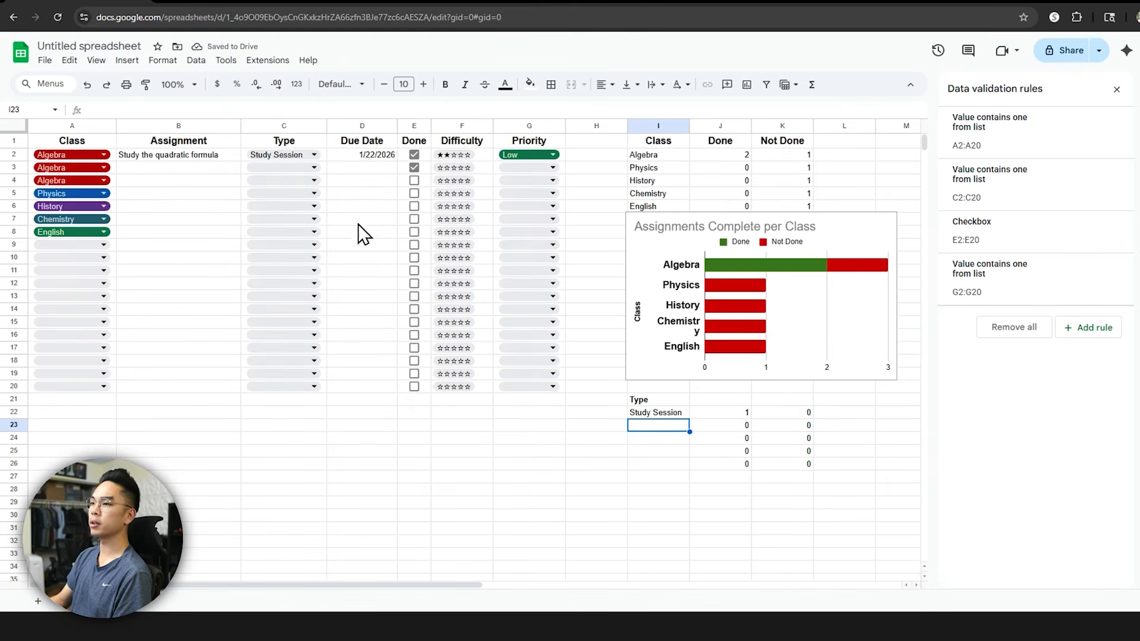
Step: Set the type to Group Project in C3 and Study Session in C4, and tick row 4 as done
{"action": "left_click", "coordinate": [306, 168]}
{"action": "left_click", "coordinate": [301, 208]}
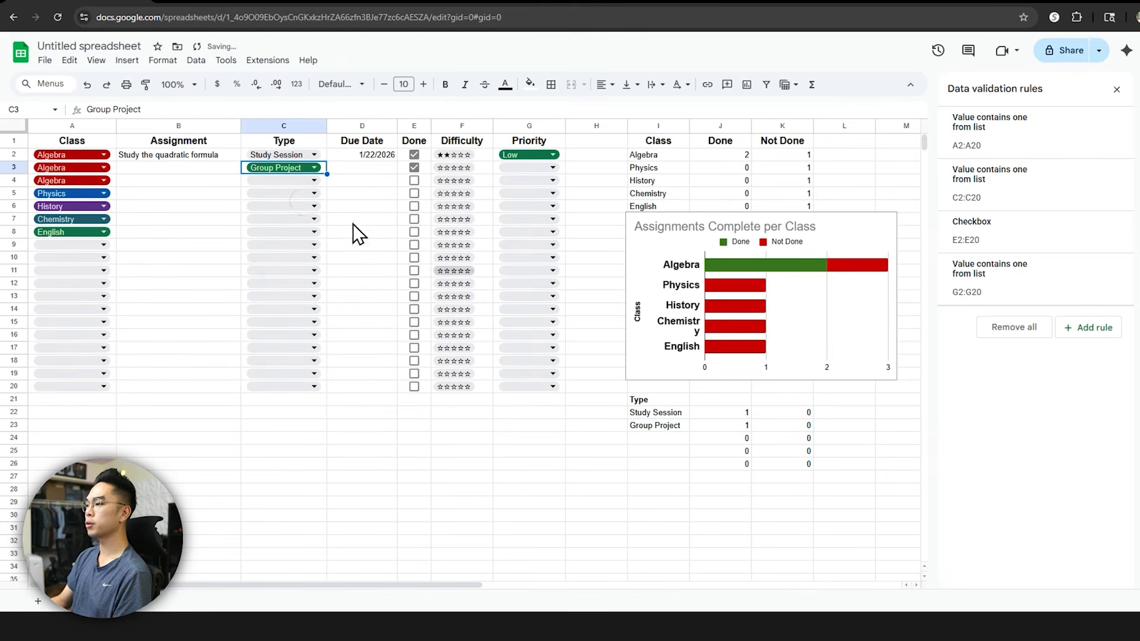
{"action": "left_click", "coordinate": [278, 180]}
{"action": "left_click", "coordinate": [290, 236]}
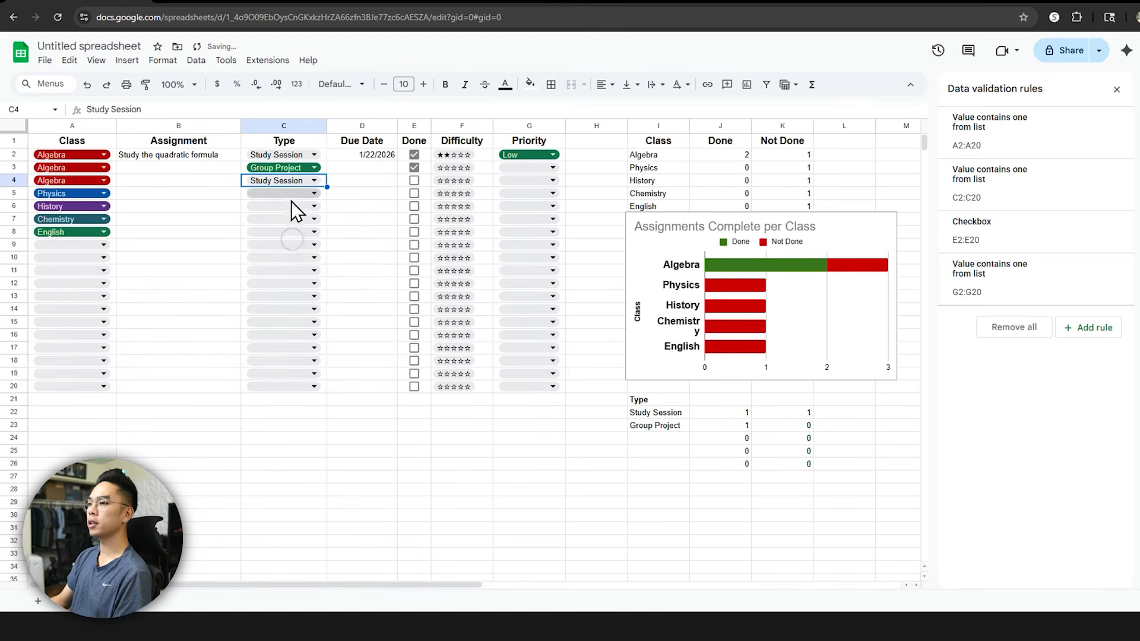
{"action": "left_click", "coordinate": [415, 180]}
Step: Set the types in C5, C6 and C7 to Essays, Homework and Individual Project
{"action": "left_click", "coordinate": [297, 193]}
{"action": "left_click", "coordinate": [306, 274]}
{"action": "left_click", "coordinate": [291, 206]}
{"action": "left_click", "coordinate": [283, 225]}
{"action": "left_click", "coordinate": [284, 220]}
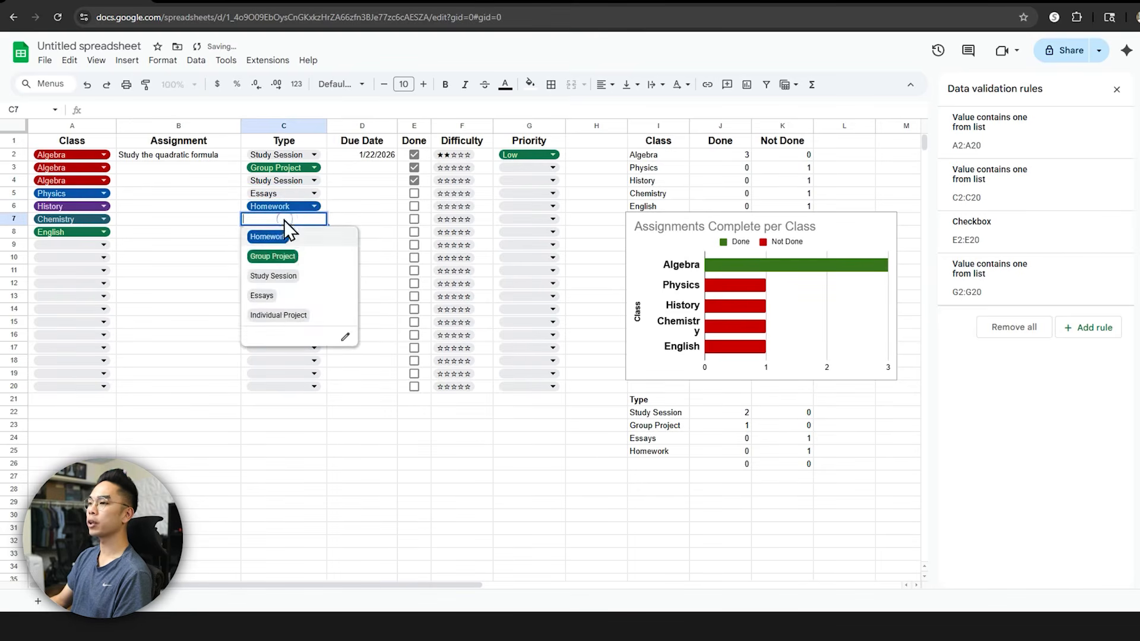
{"action": "left_click", "coordinate": [288, 314]}
{"action": "left_click", "coordinate": [694, 437]}
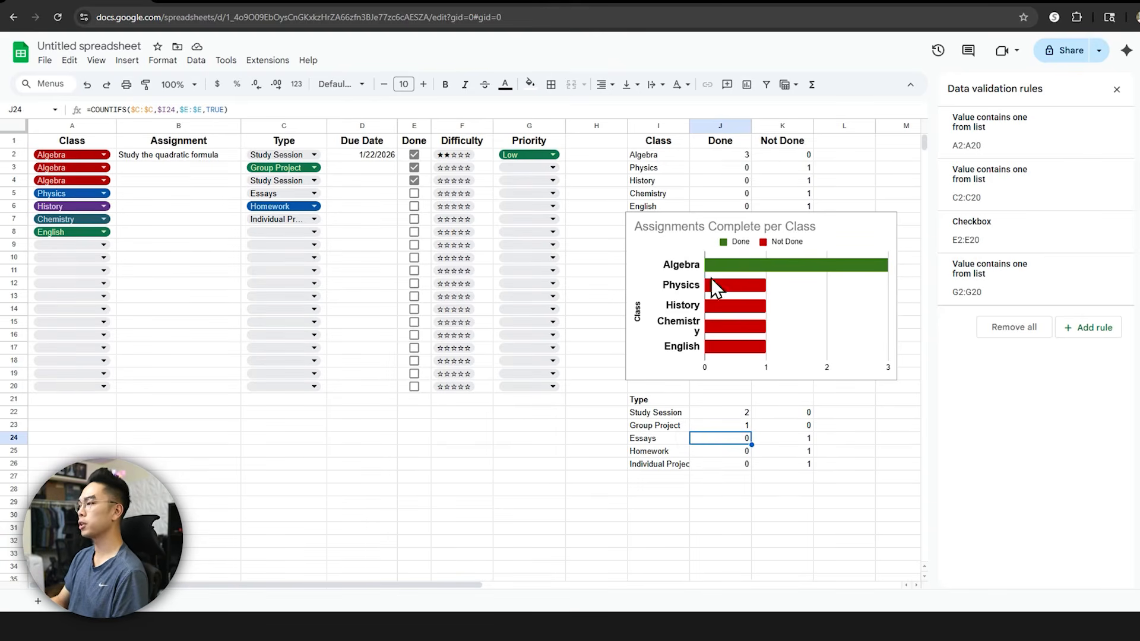
Step: Insert a chart for the per-type summary using the data range I21:K26
{"action": "left_click", "coordinate": [680, 275]}
{"action": "left_click", "coordinate": [668, 491]}
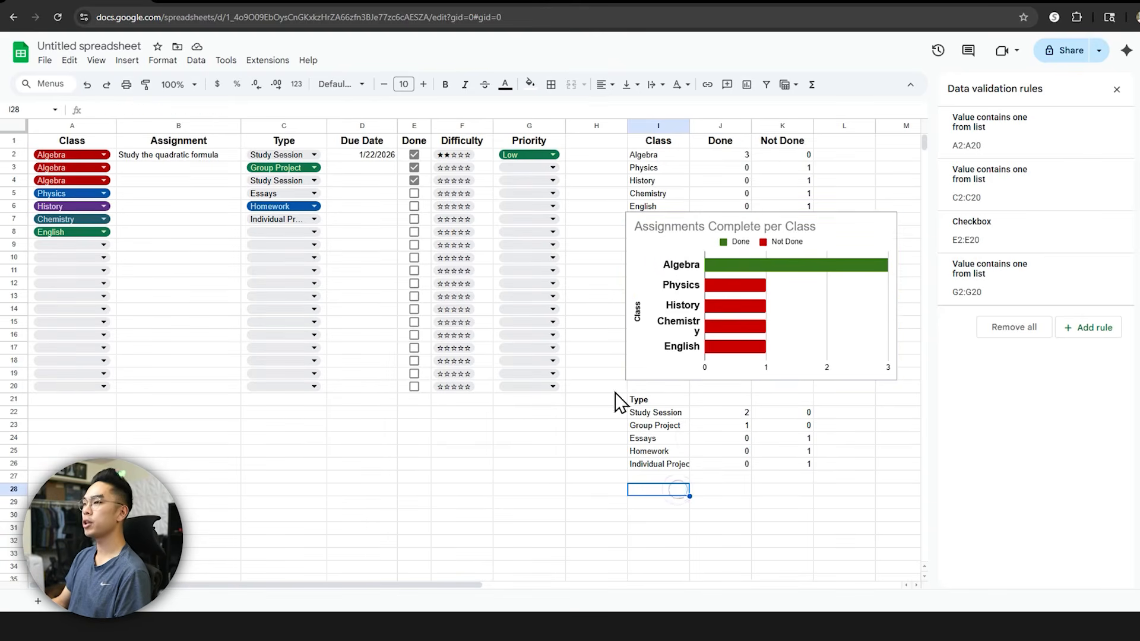
{"action": "left_click", "coordinate": [122, 61]}
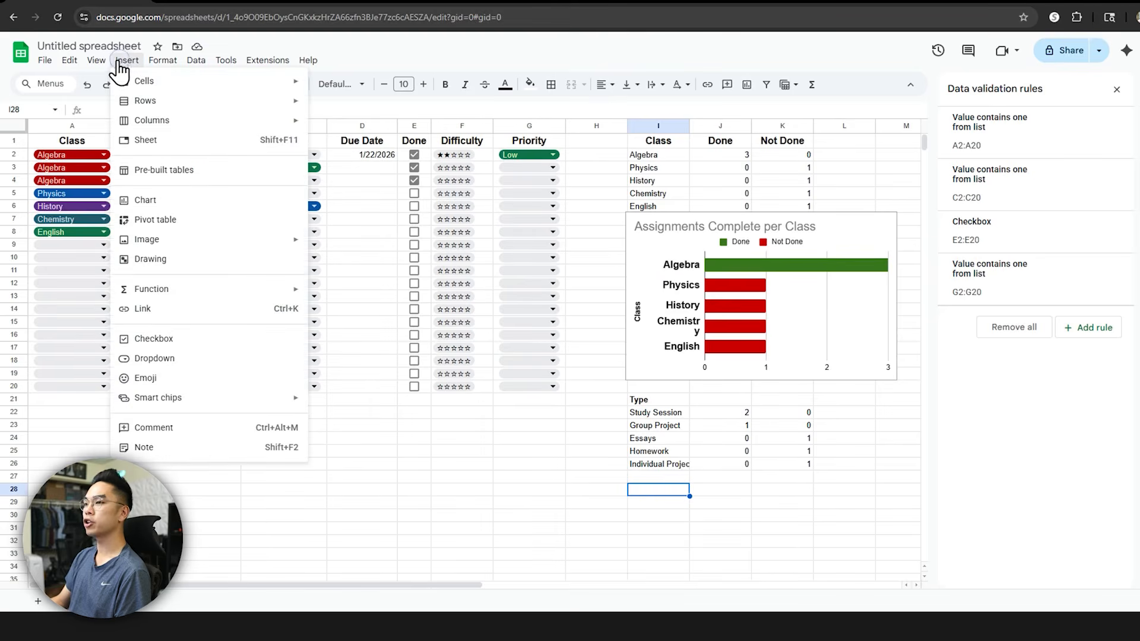
{"action": "left_click", "coordinate": [145, 200]}
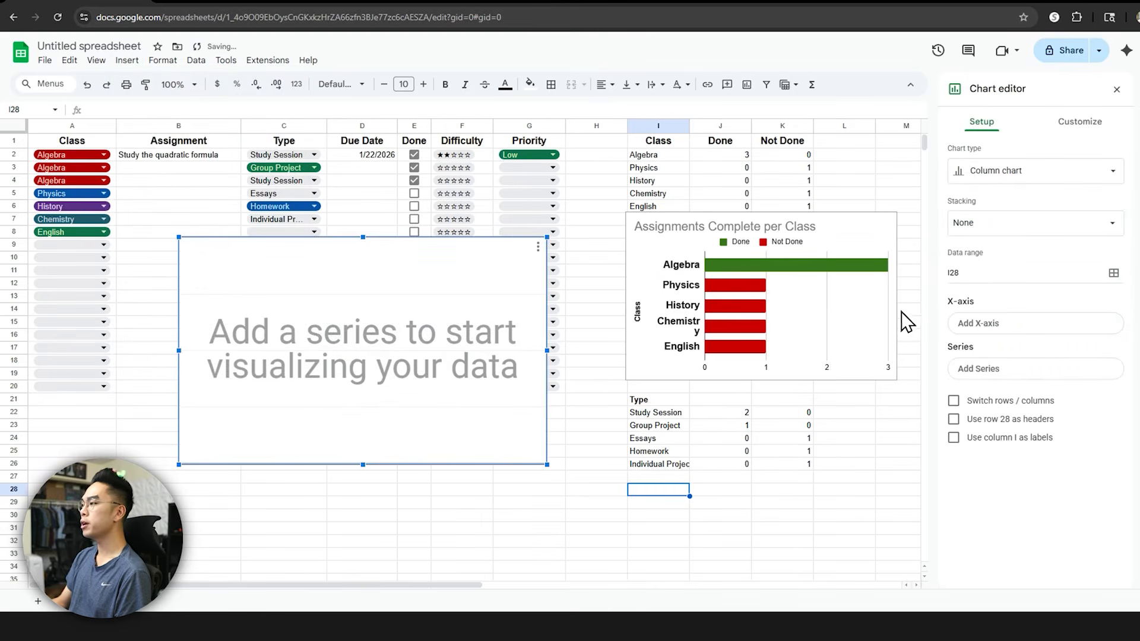
{"action": "left_click", "coordinate": [1045, 271]}
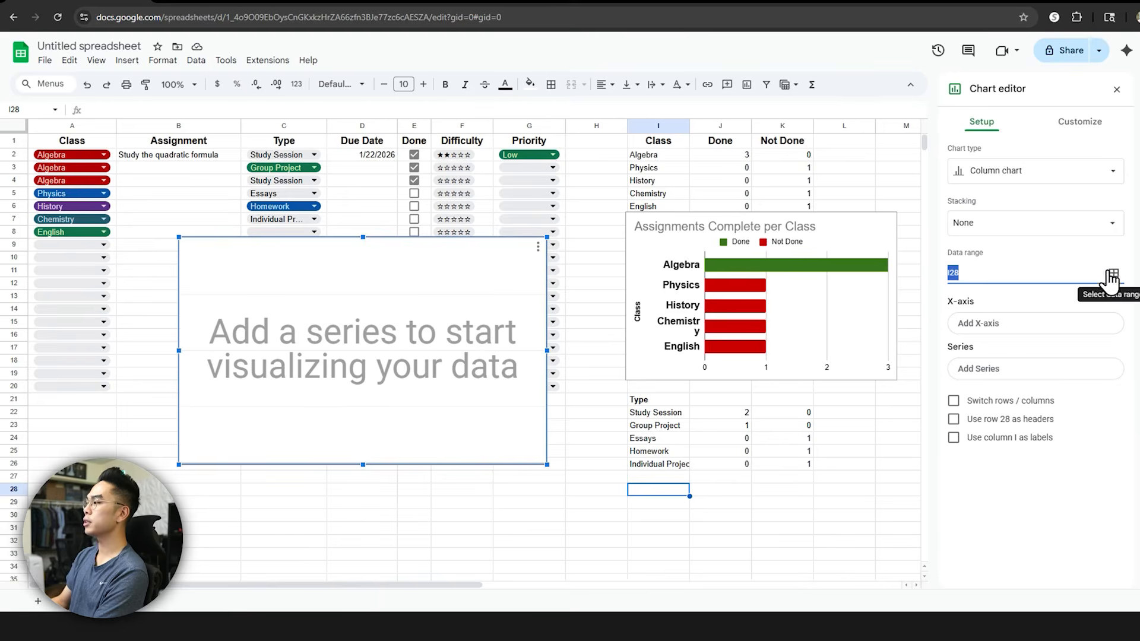
{"action": "left_click", "coordinate": [1111, 275]}
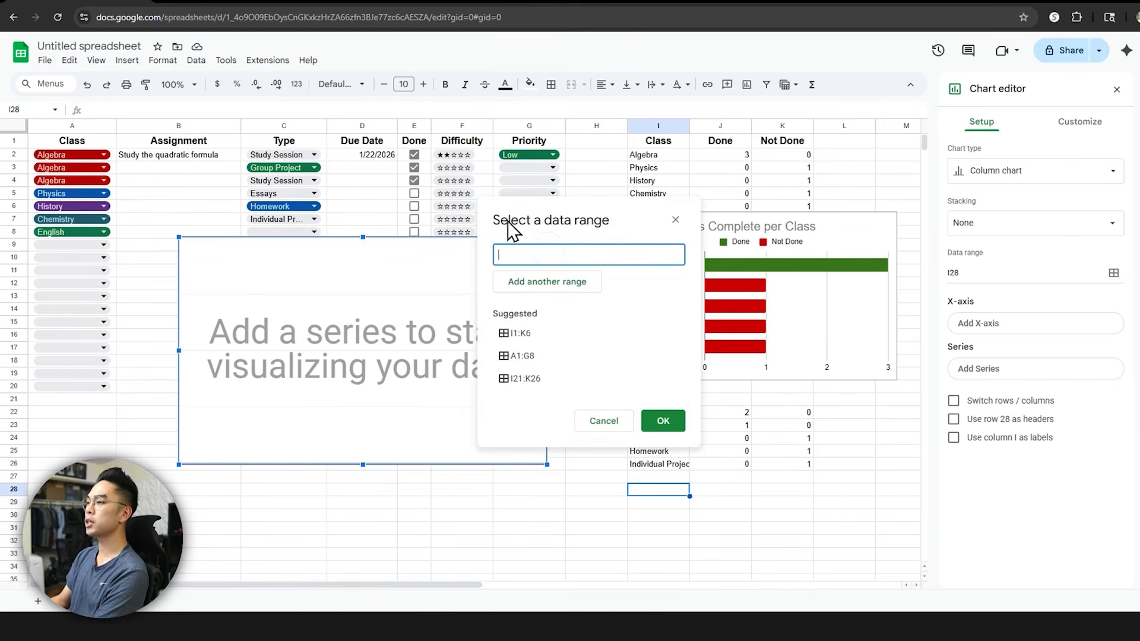
{"action": "left_click_drag", "start_coordinate": [508, 229], "coordinate": [306, 209]}
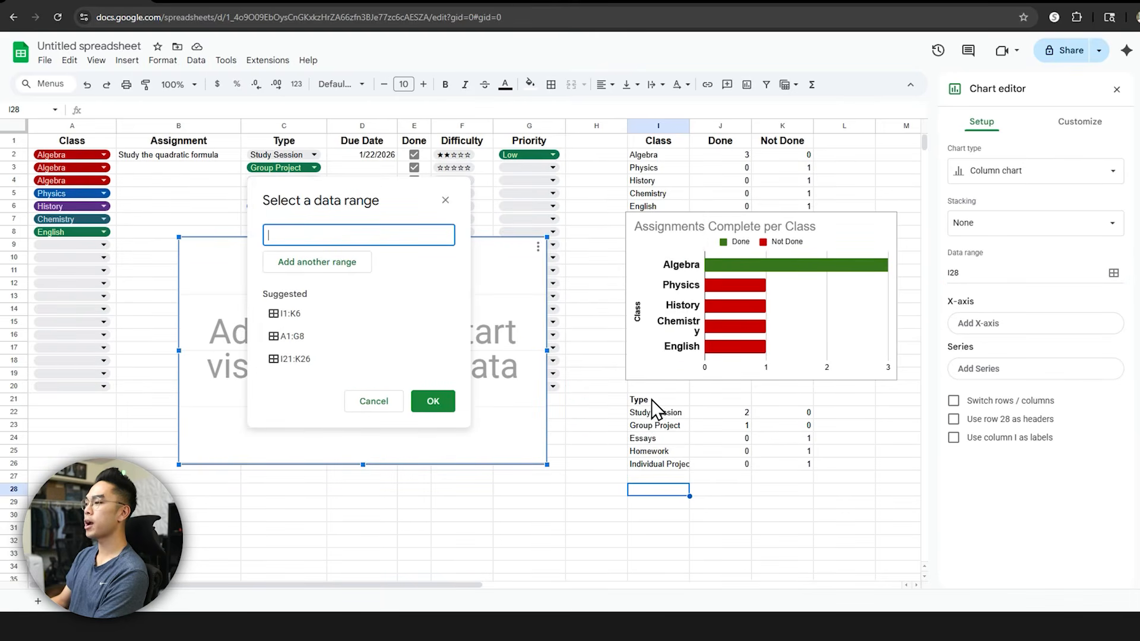
{"action": "left_click_drag", "start_coordinate": [650, 399], "coordinate": [806, 463]}
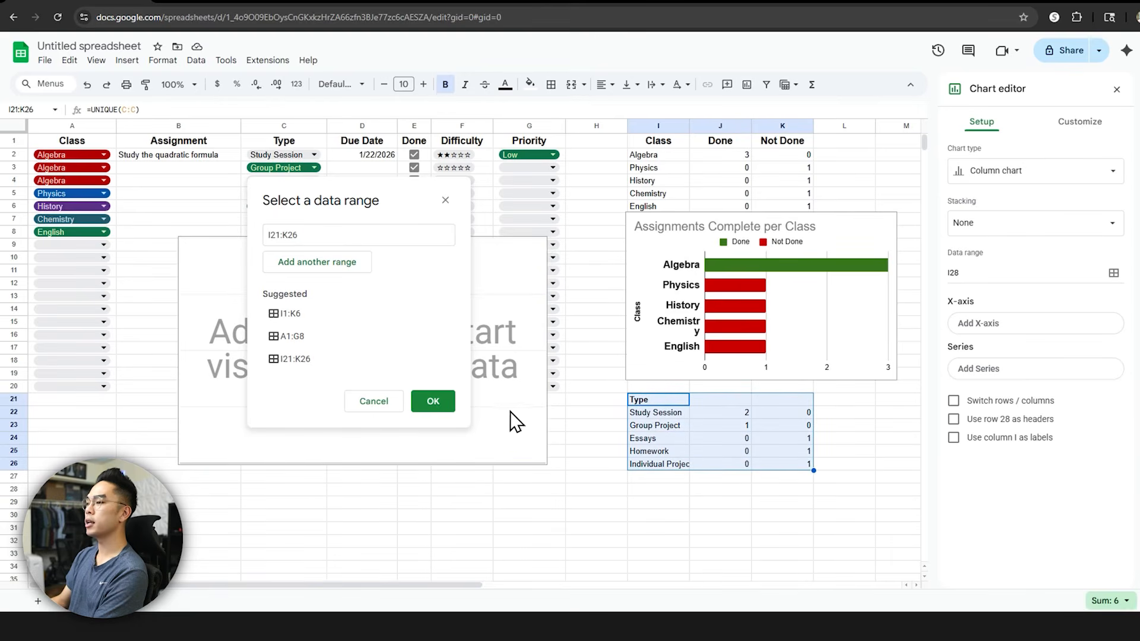
{"action": "key", "text": "Return"}
Step: Enter the headers Done in J21 and Not Done in K21 of the type summary
{"action": "left_click", "coordinate": [724, 400]}
{"action": "type", "text": "D"}
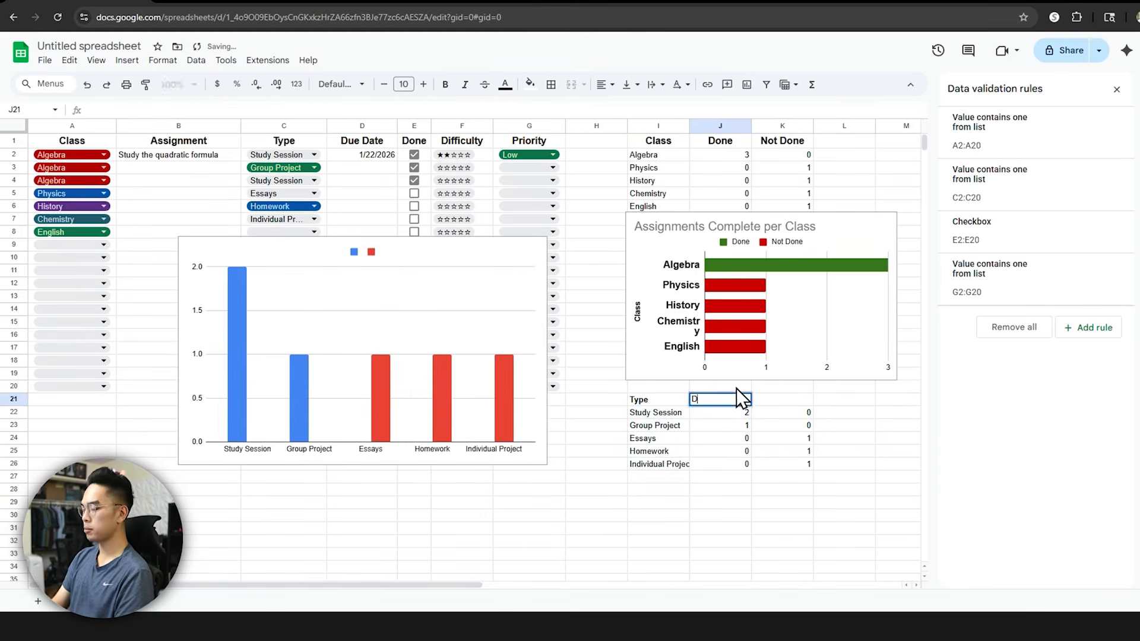
{"action": "type", "text": "one"}
{"action": "key", "text": "Tab"}
{"action": "type", "text": "TiNot Done"}
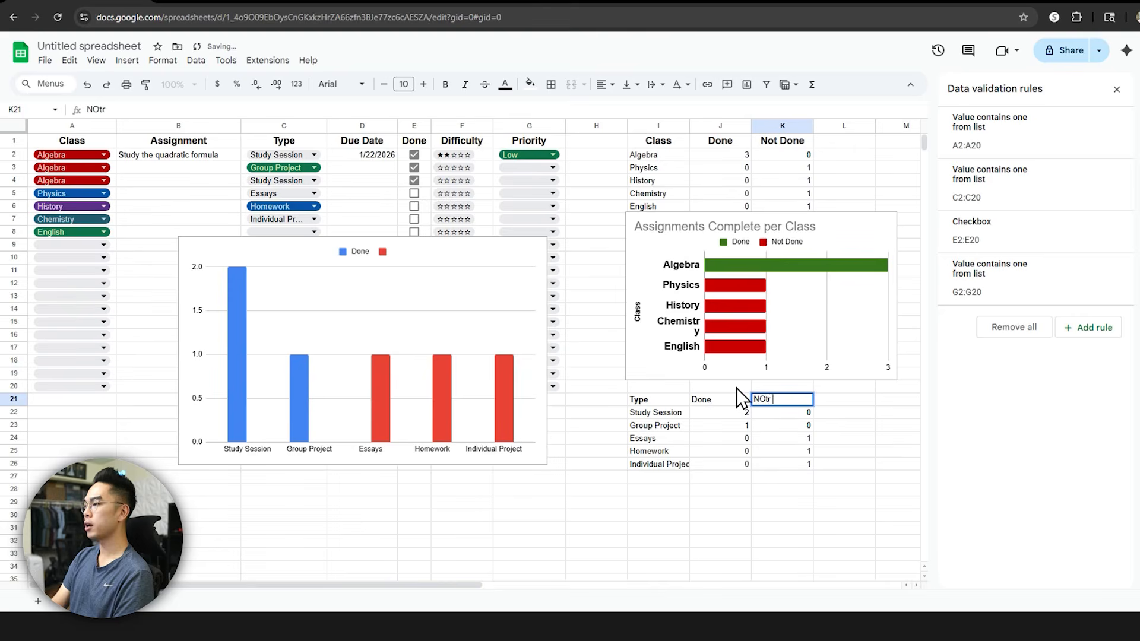
{"action": "key", "text": "Return"}
Step: Set the type chart to use row 21 as headers and column I as labels, like the class chart
{"action": "left_click", "coordinate": [489, 321]}
{"action": "double_click", "coordinate": [472, 307]}
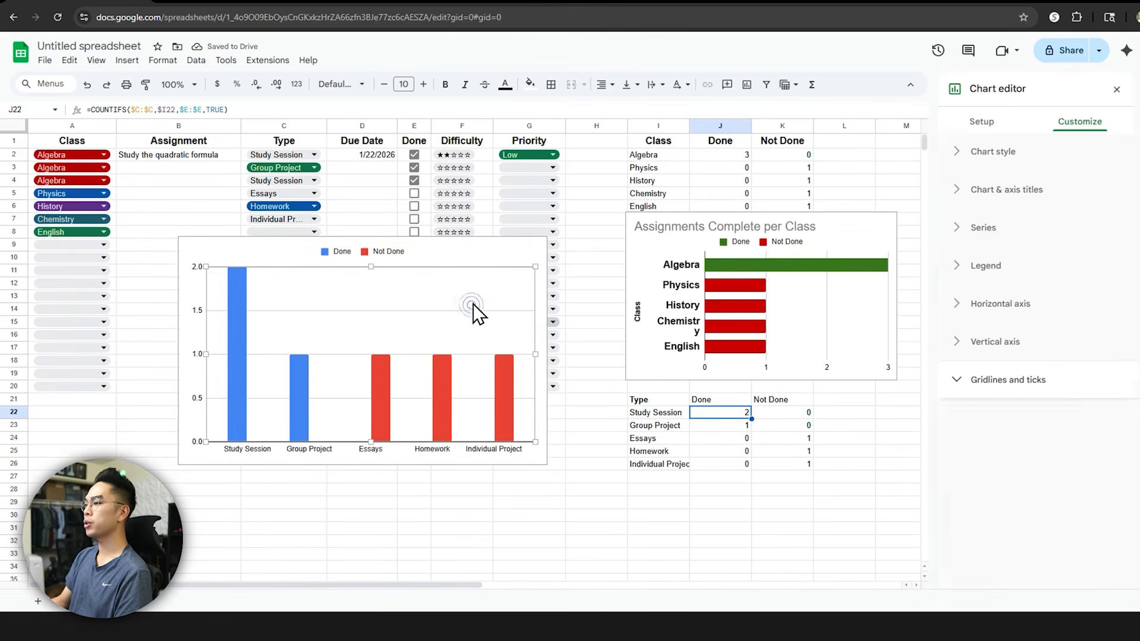
{"action": "left_click", "coordinate": [485, 254]}
{"action": "left_click", "coordinate": [658, 515]}
{"action": "left_click", "coordinate": [493, 257]}
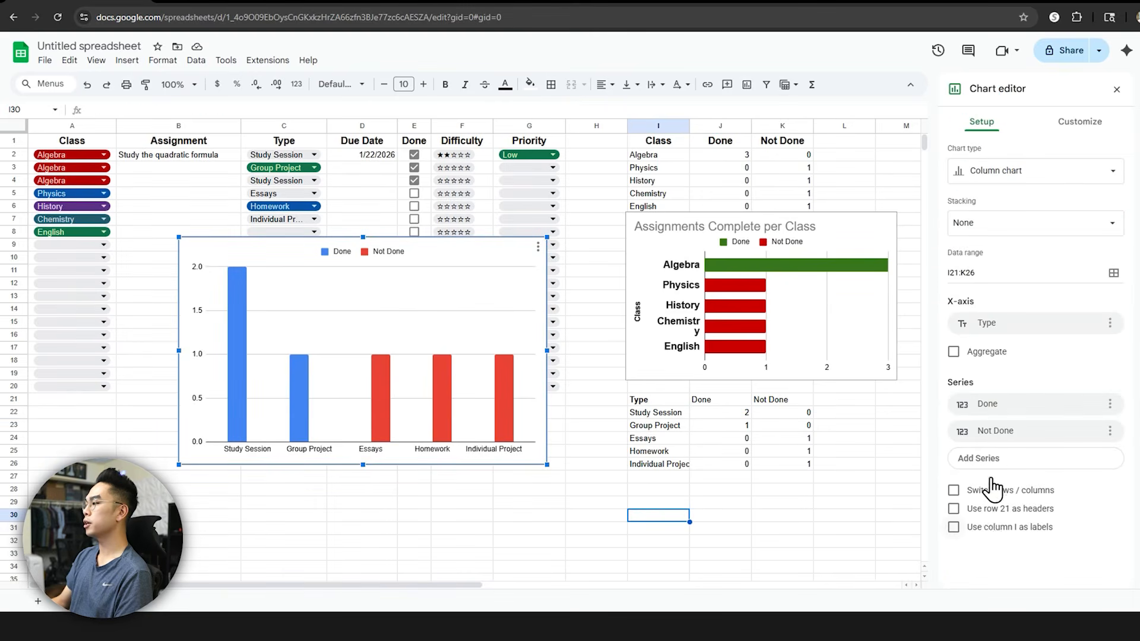
{"action": "left_click", "coordinate": [953, 509]}
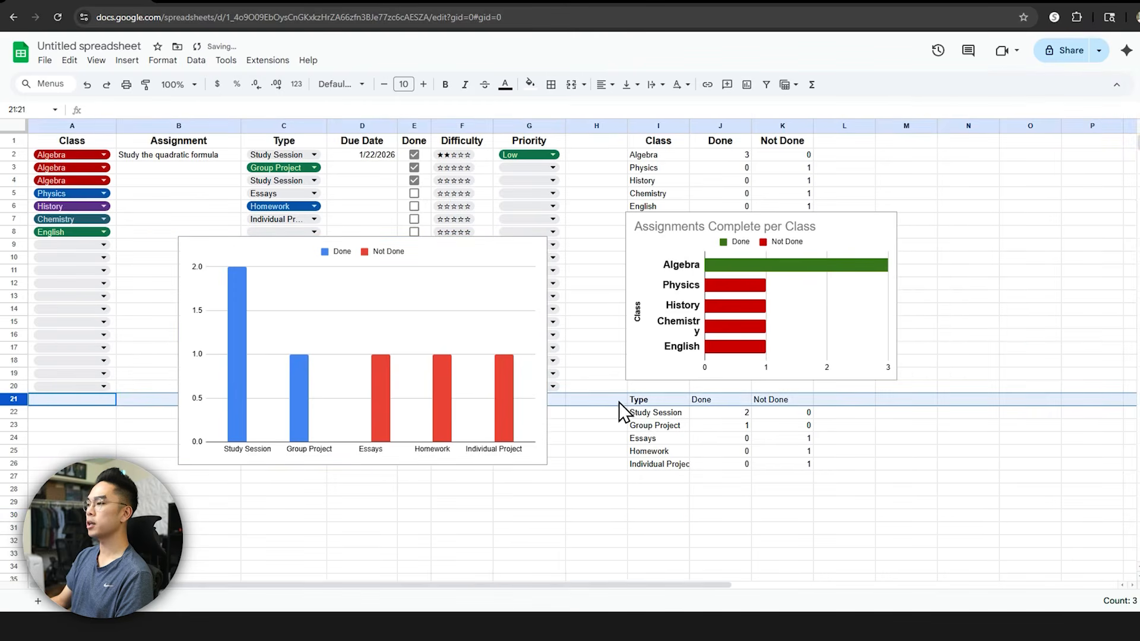
{"action": "left_click", "coordinate": [634, 240]}
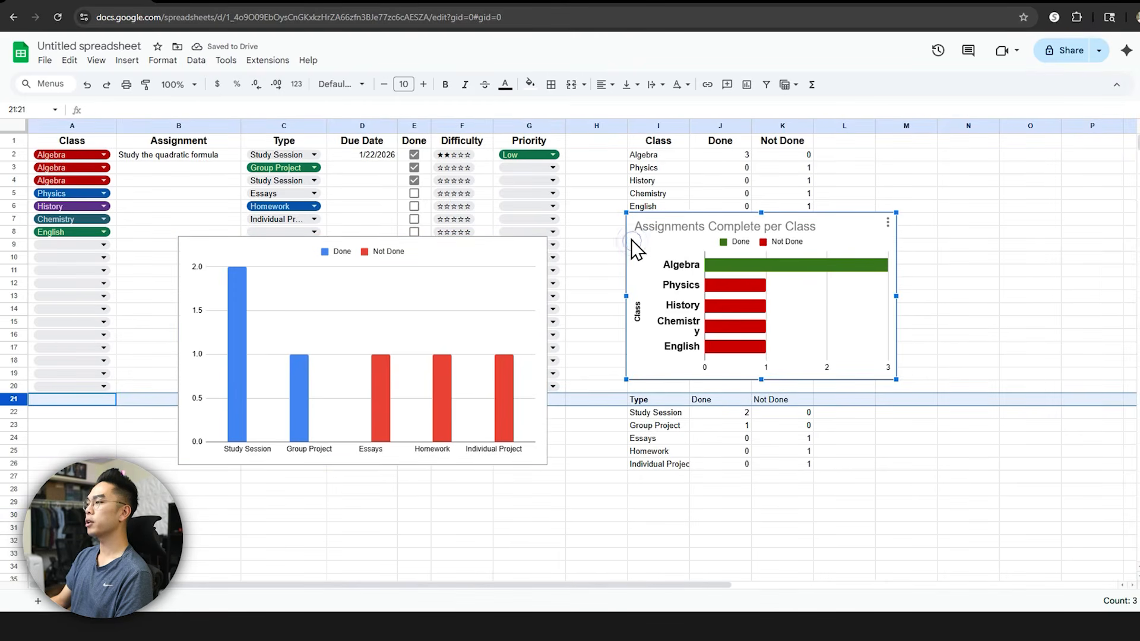
{"action": "left_click", "coordinate": [632, 240]}
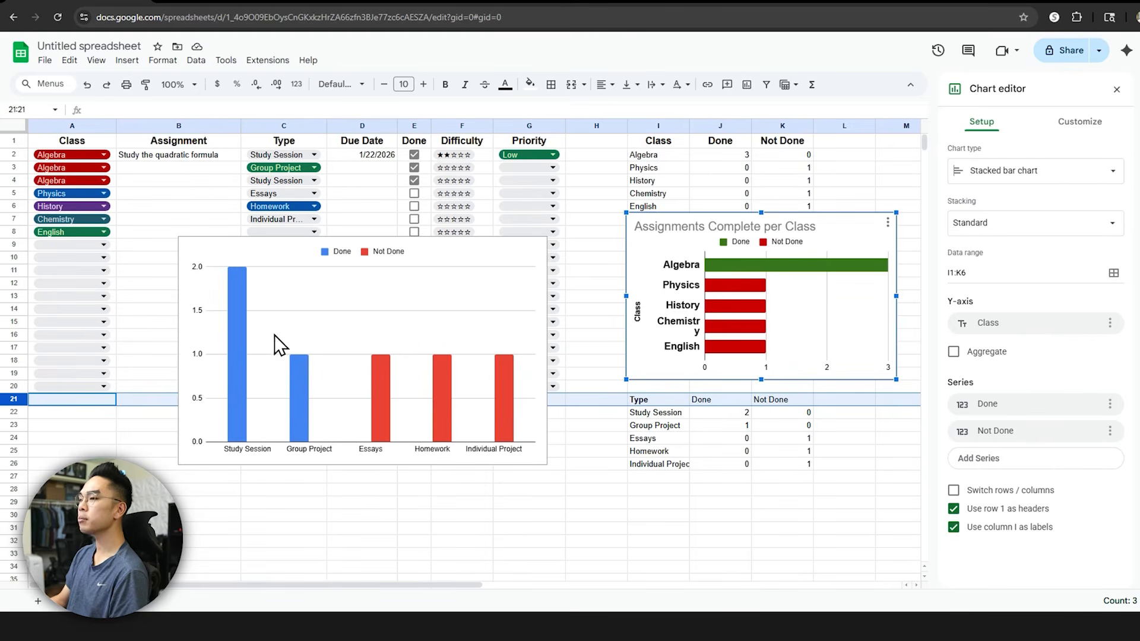
{"action": "left_click", "coordinate": [238, 251]}
{"action": "left_click", "coordinate": [954, 527]}
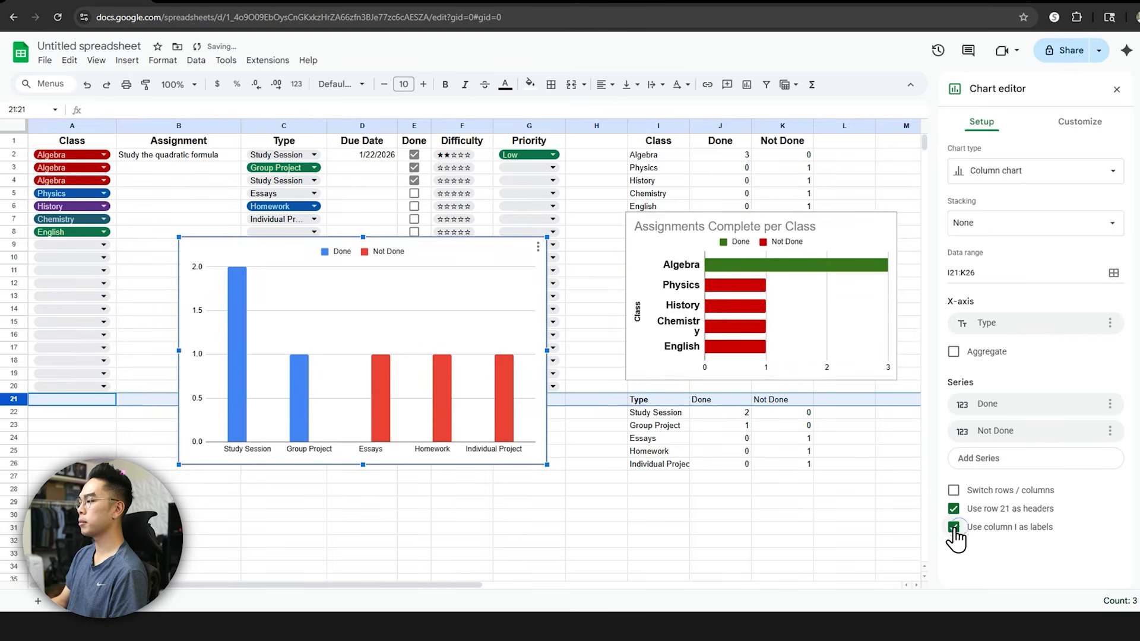
Step: Move the type chart over the summary area and change it to a stacked bar chart
{"action": "left_click_drag", "start_coordinate": [520, 419], "coordinate": [795, 322]}
{"action": "left_click", "coordinate": [980, 172]}
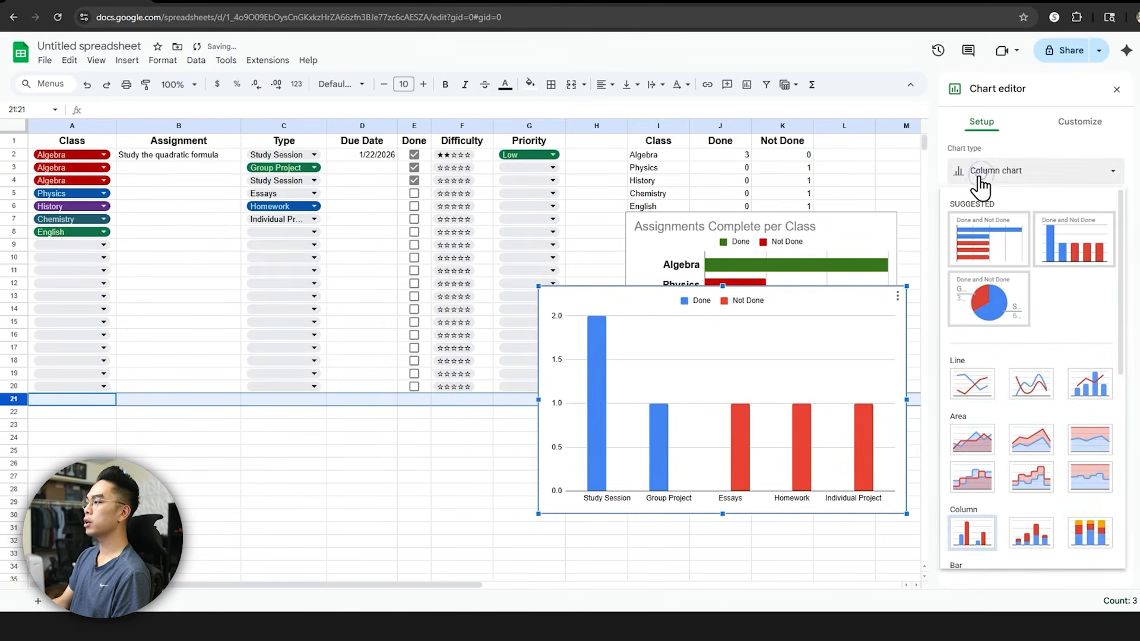
{"action": "scroll", "coordinate": [1032, 416], "scroll_direction": "down", "scroll_amount": 1}
{"action": "left_click", "coordinate": [1043, 479]}
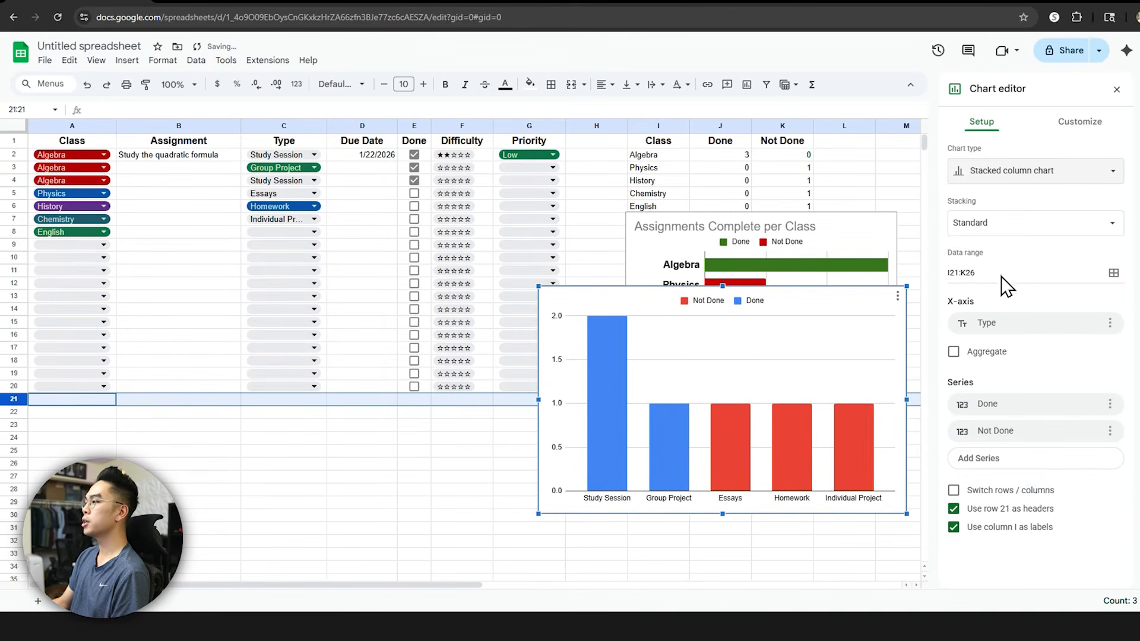
{"action": "left_click", "coordinate": [1006, 172]}
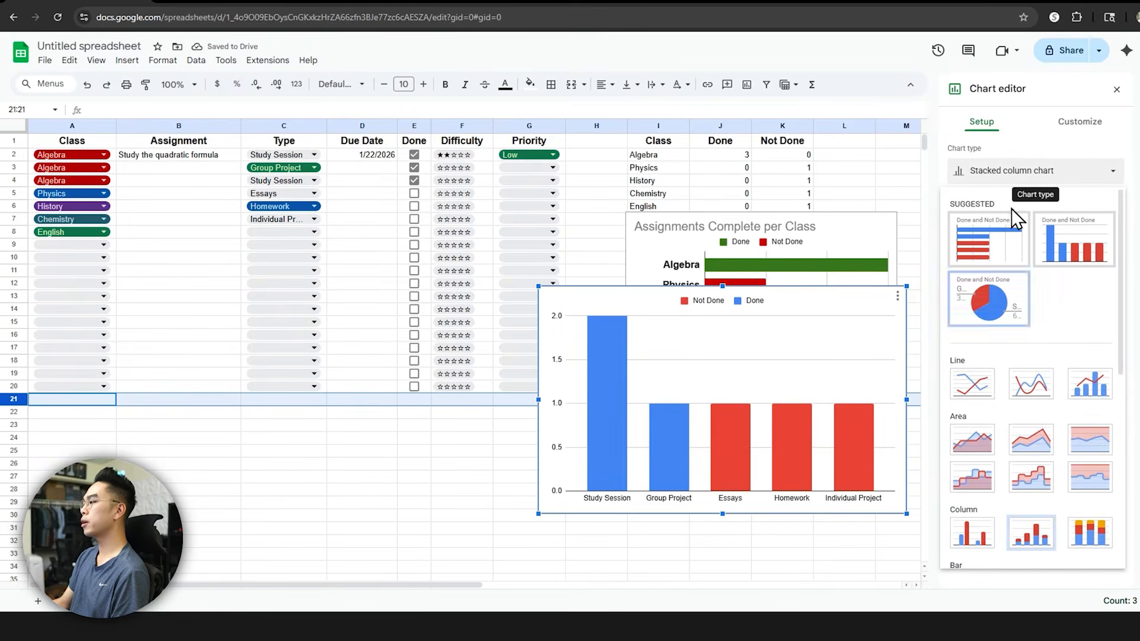
{"action": "scroll", "coordinate": [1033, 391], "scroll_direction": "down", "scroll_amount": 2}
{"action": "left_click", "coordinate": [1012, 469]}
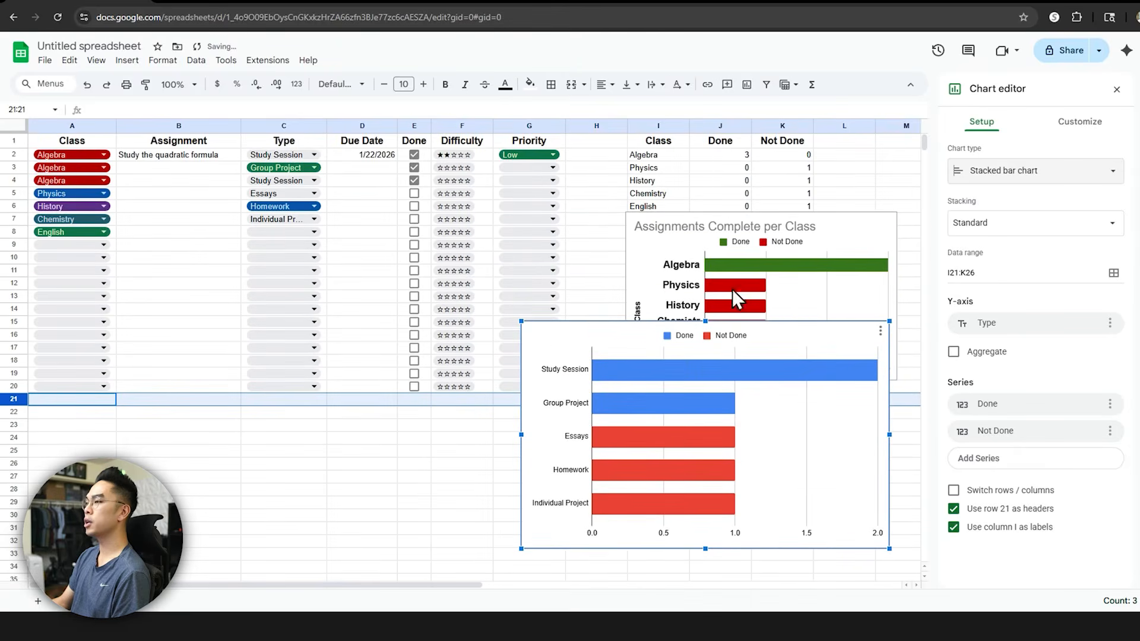
Step: Untick the Done checkbox in E2 and place the type chart directly below the type summary table
{"action": "left_click", "coordinate": [414, 156]}
{"action": "left_click_drag", "start_coordinate": [809, 341], "coordinate": [869, 398]}
{"action": "scroll", "coordinate": [869, 398], "scroll_direction": "down", "scroll_amount": 2}
{"action": "left_click_drag", "start_coordinate": [678, 257], "coordinate": [730, 348]}
Step: Give the type chart the title "Assignments Done by Type"
{"action": "double_click", "coordinate": [730, 348]}
{"action": "left_click", "coordinate": [956, 191]}
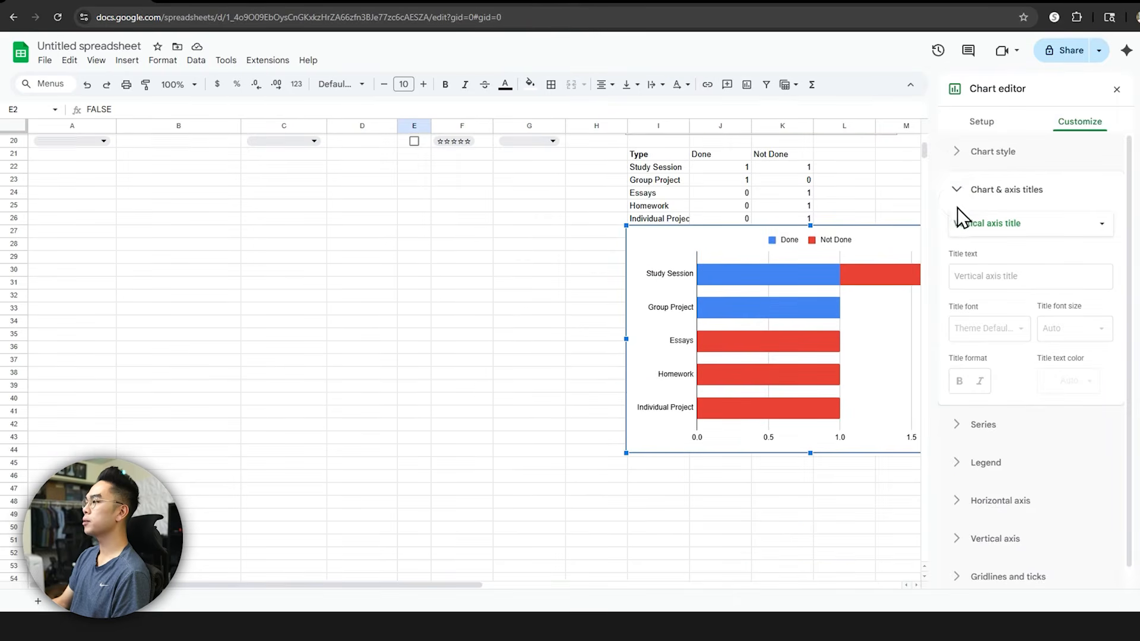
{"action": "left_click", "coordinate": [1009, 223]}
{"action": "left_click", "coordinate": [1000, 160]}
{"action": "left_click", "coordinate": [1007, 226]}
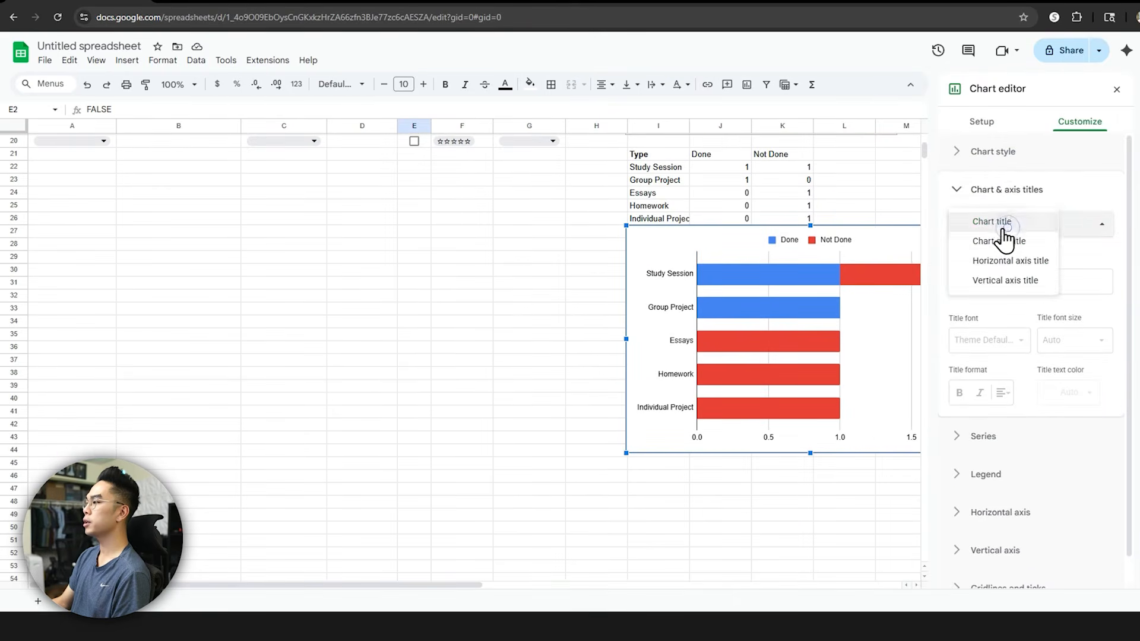
{"action": "left_click", "coordinate": [1000, 224]}
{"action": "left_click", "coordinate": [1007, 277]}
{"action": "type", "text": "Assignments Done by Ty"}
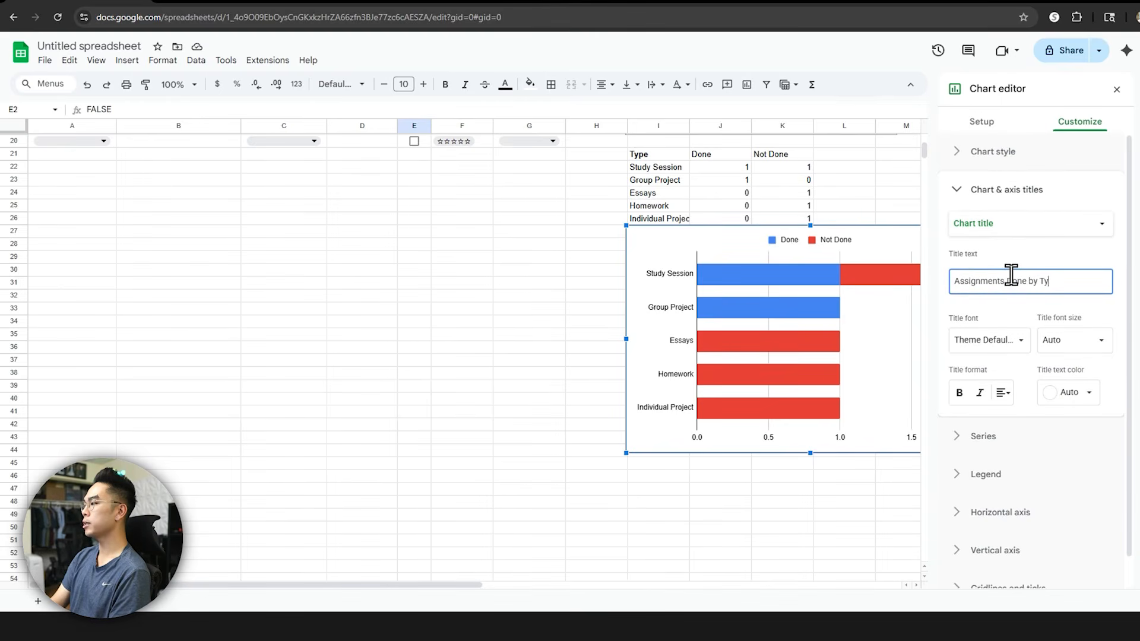
{"action": "left_click", "coordinate": [773, 243]}
Step: Stack both charts from column H, with the class chart at row 1 and the type chart directly beneath it at matching width
{"action": "scroll", "coordinate": [782, 262], "scroll_direction": "up", "scroll_amount": 3}
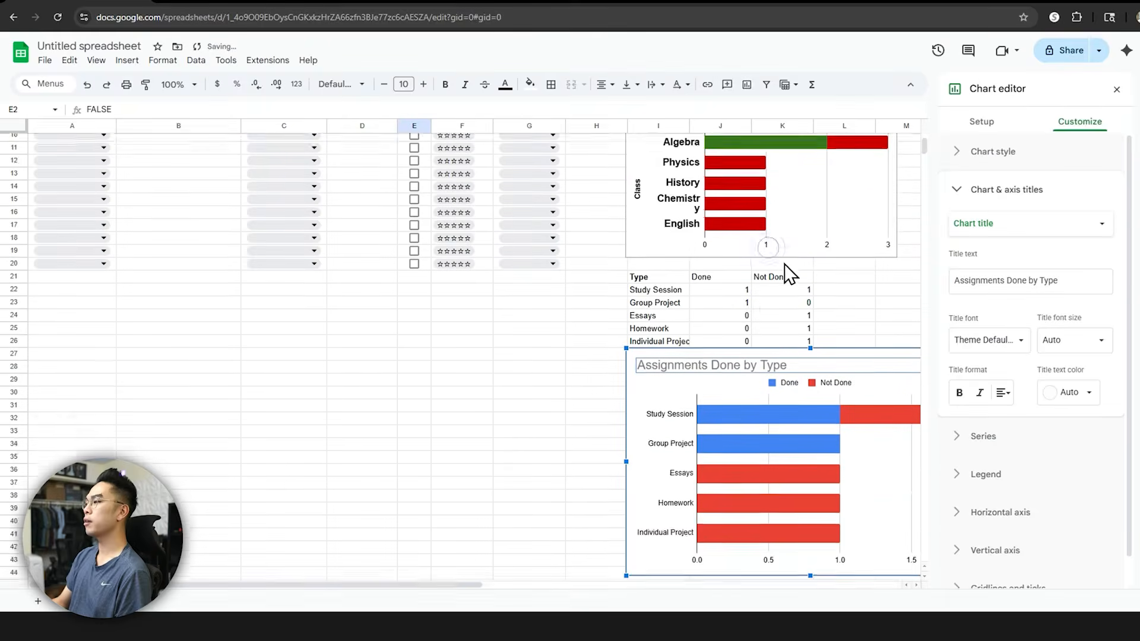
{"action": "left_click_drag", "start_coordinate": [633, 446], "coordinate": [635, 350]}
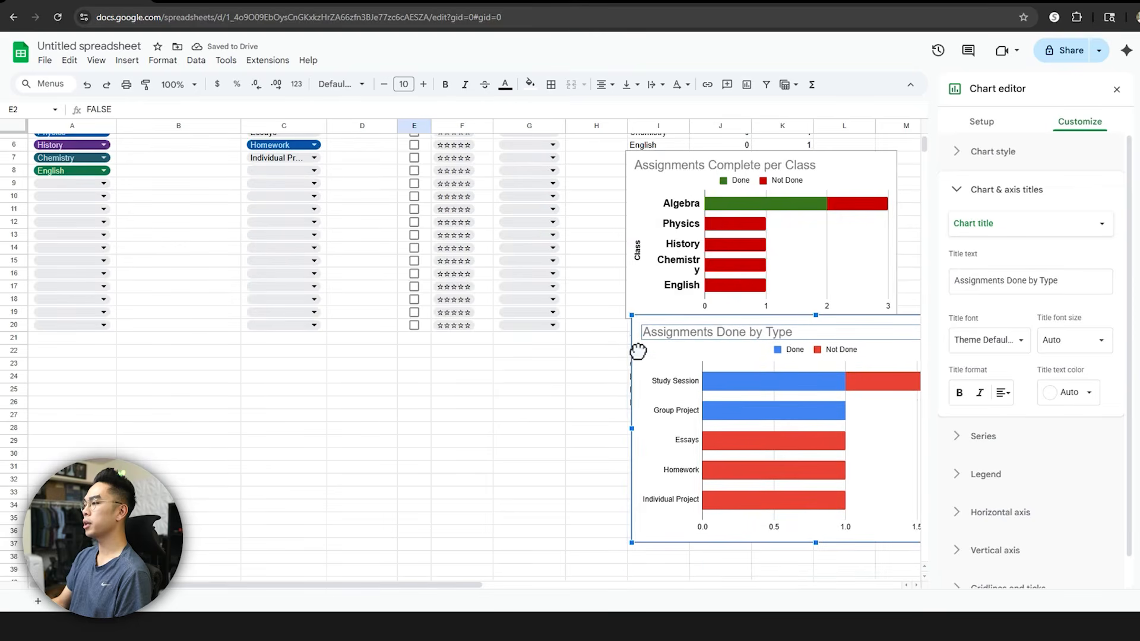
{"action": "scroll", "coordinate": [637, 332], "scroll_direction": "up", "scroll_amount": 3}
{"action": "left_click", "coordinate": [630, 250]}
{"action": "left_click_drag", "start_coordinate": [629, 256], "coordinate": [630, 152]}
{"action": "left_click_drag", "start_coordinate": [635, 394], "coordinate": [571, 320]}
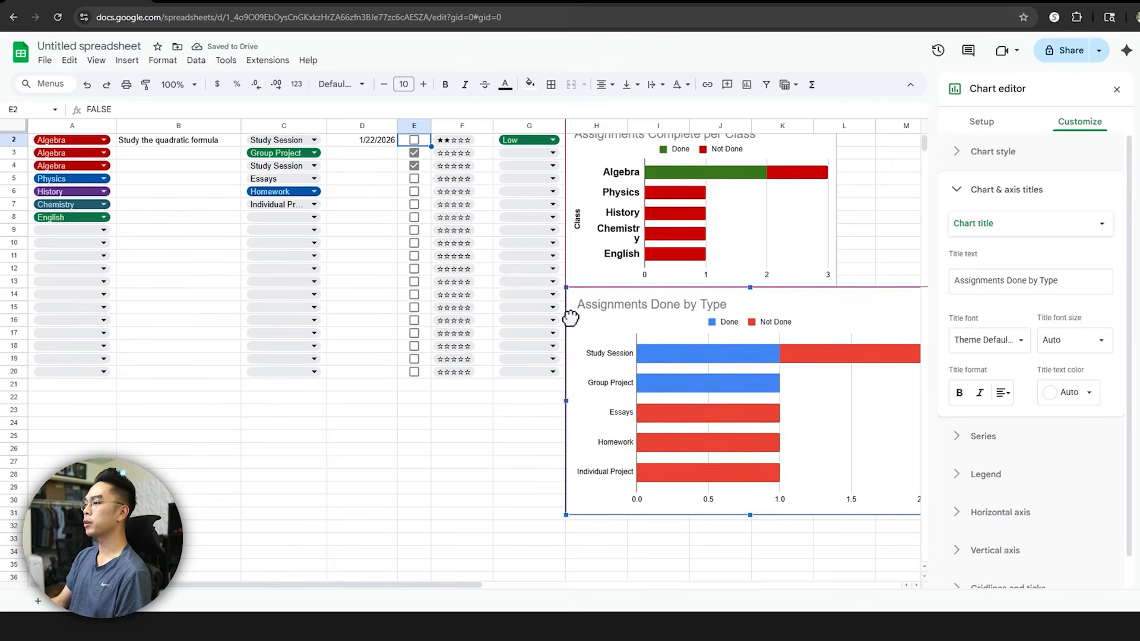
{"action": "left_click_drag", "start_coordinate": [488, 583], "coordinate": [542, 586]}
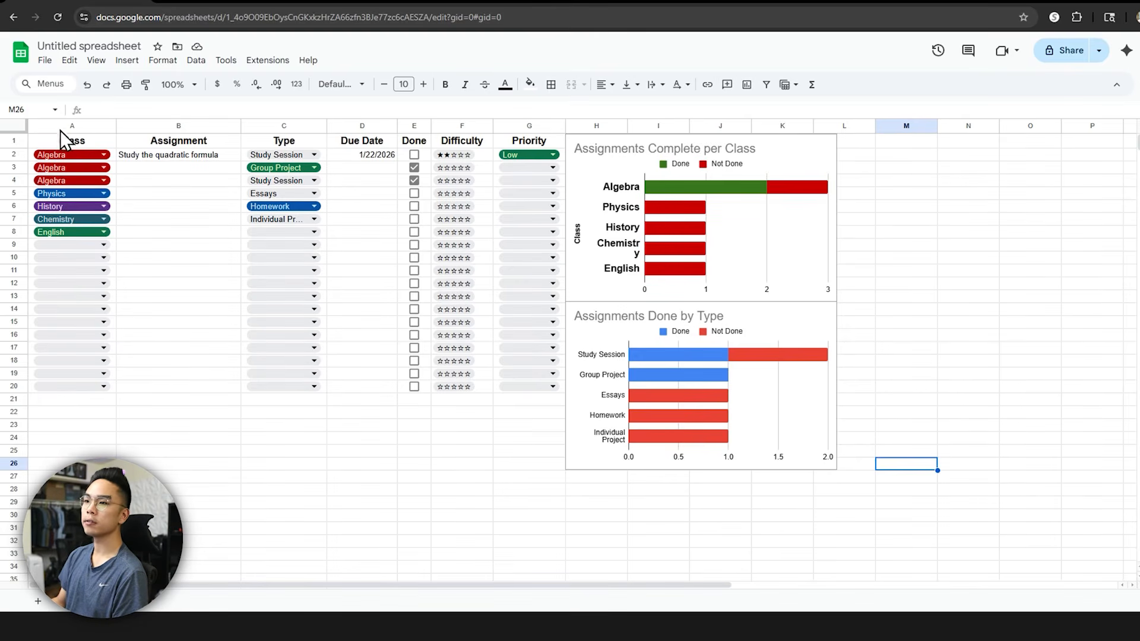
Step: Create a filter on columns A to G of the assignment table
{"action": "left_click_drag", "start_coordinate": [70, 126], "coordinate": [508, 118]}
{"action": "left_click", "coordinate": [195, 60]}
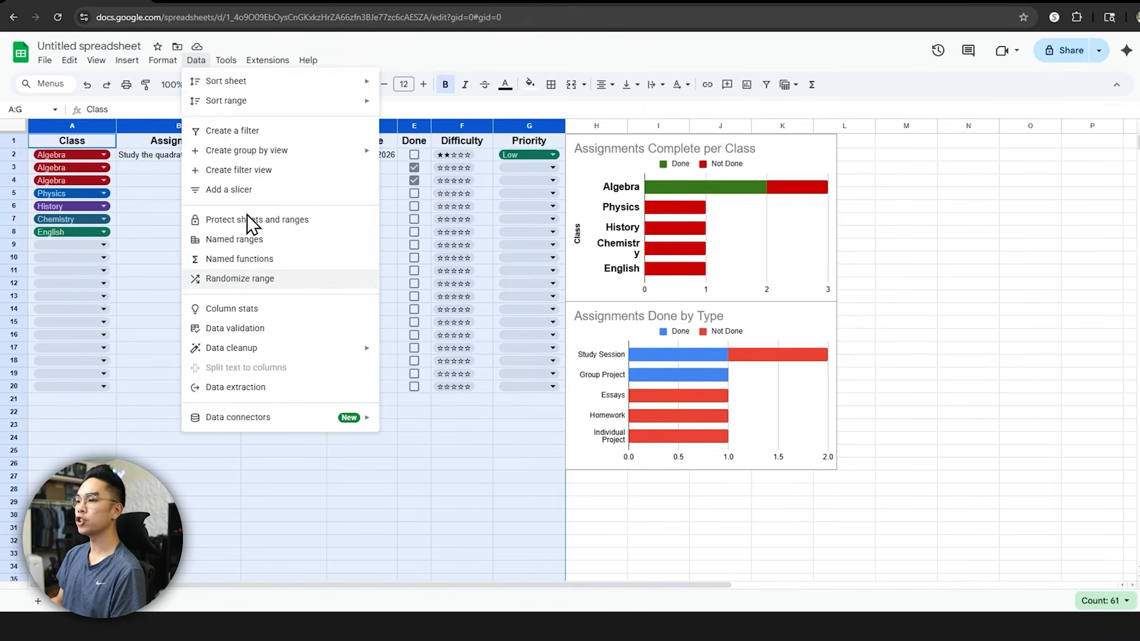
{"action": "left_click", "coordinate": [258, 131]}
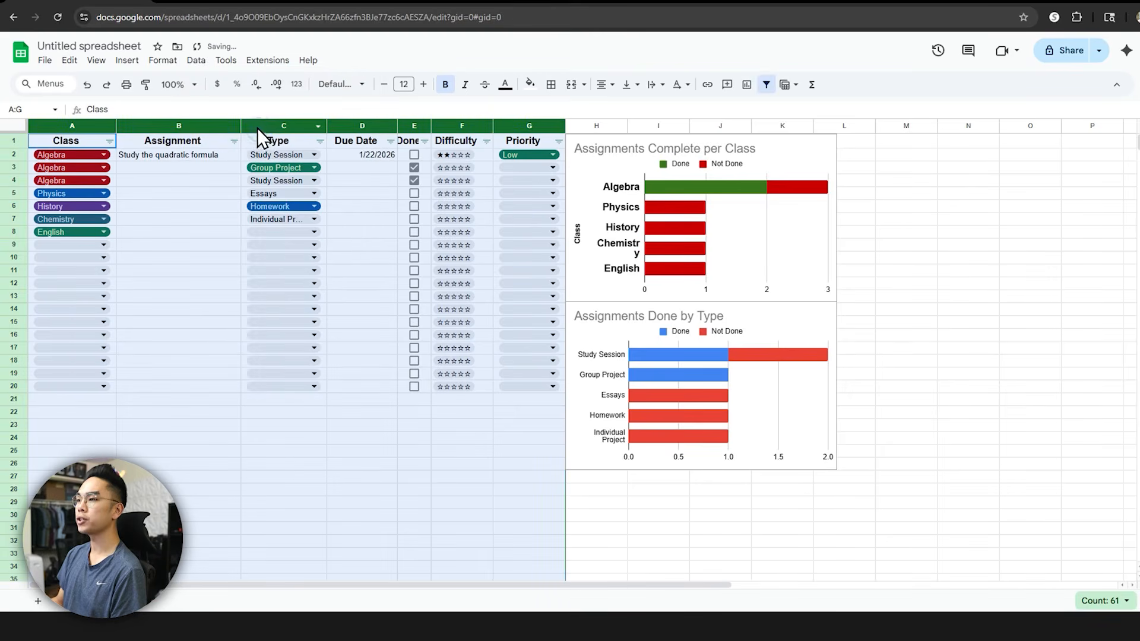
{"action": "left_click", "coordinate": [197, 190]}
Step: Test the Class column filter by excluding Chemistry and restoring it
{"action": "left_click", "coordinate": [109, 140]}
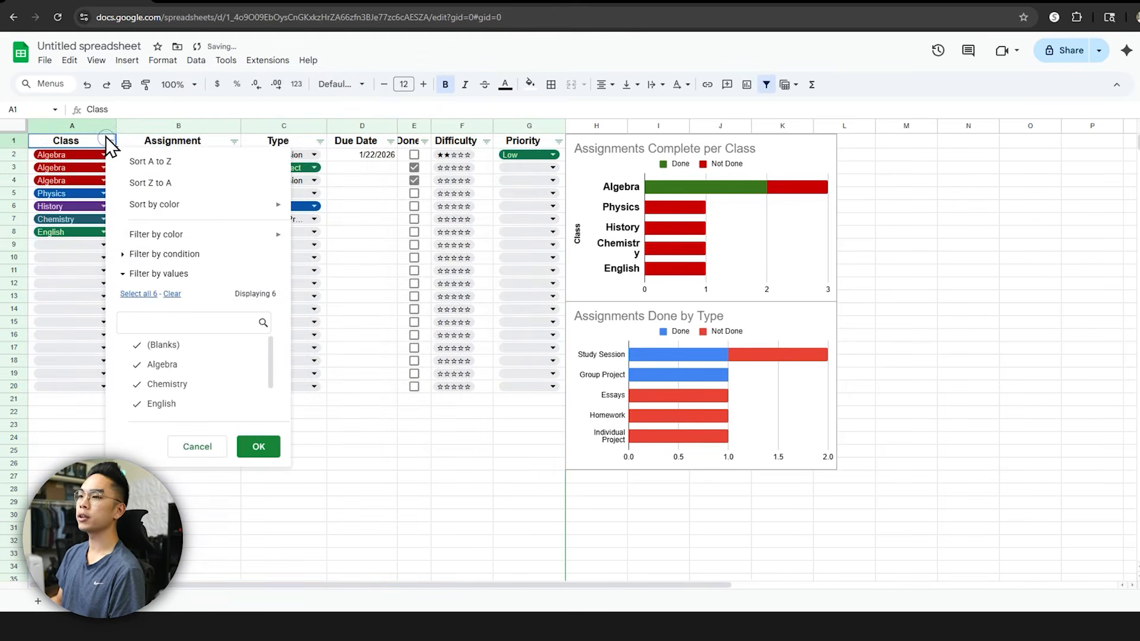
{"action": "left_click", "coordinate": [148, 385]}
{"action": "left_click", "coordinate": [258, 447]}
{"action": "left_click", "coordinate": [109, 141]}
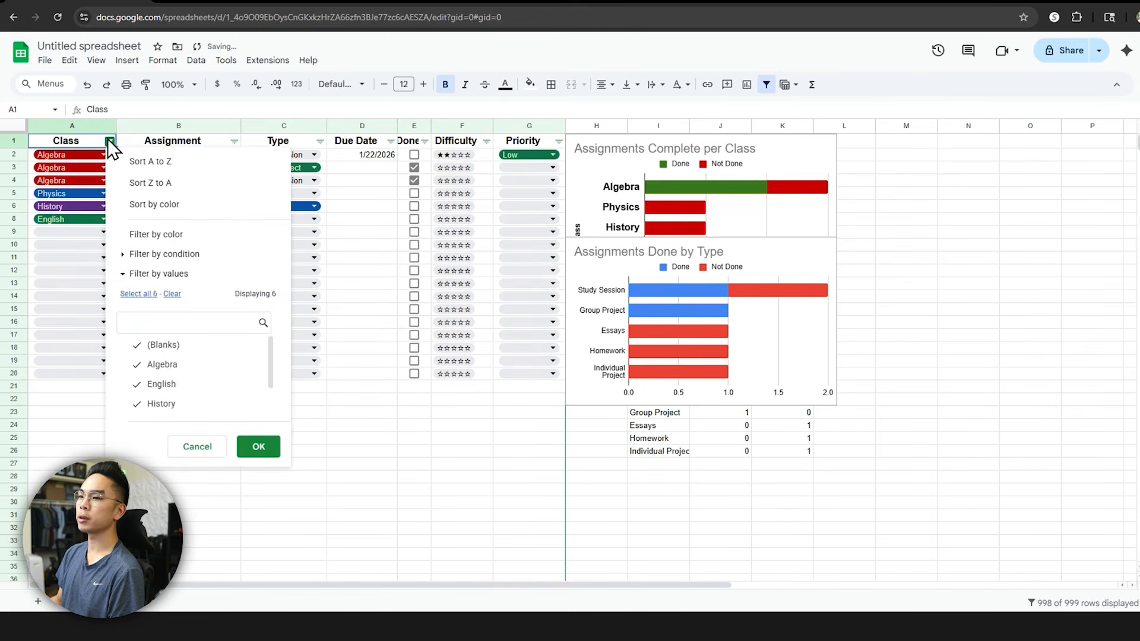
{"action": "scroll", "coordinate": [153, 363], "scroll_direction": "down", "scroll_amount": 2}
{"action": "left_click", "coordinate": [159, 405]}
{"action": "left_click", "coordinate": [252, 445]}
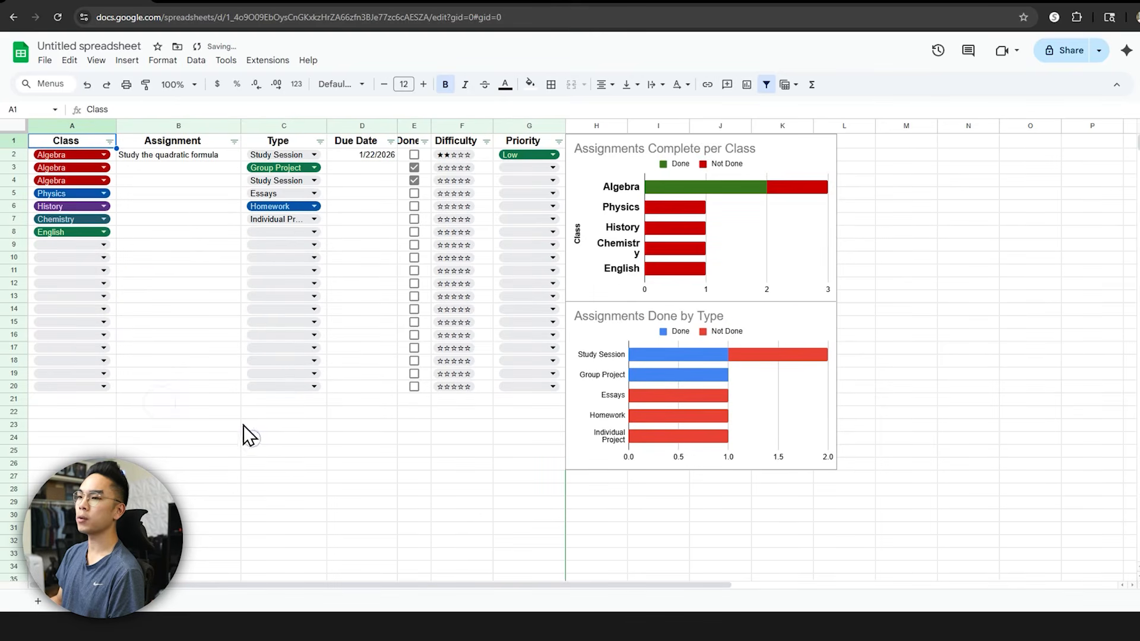
Step: Widen the Done and Priority columns so their headers fit beside the filter icons
{"action": "left_click", "coordinate": [233, 141]}
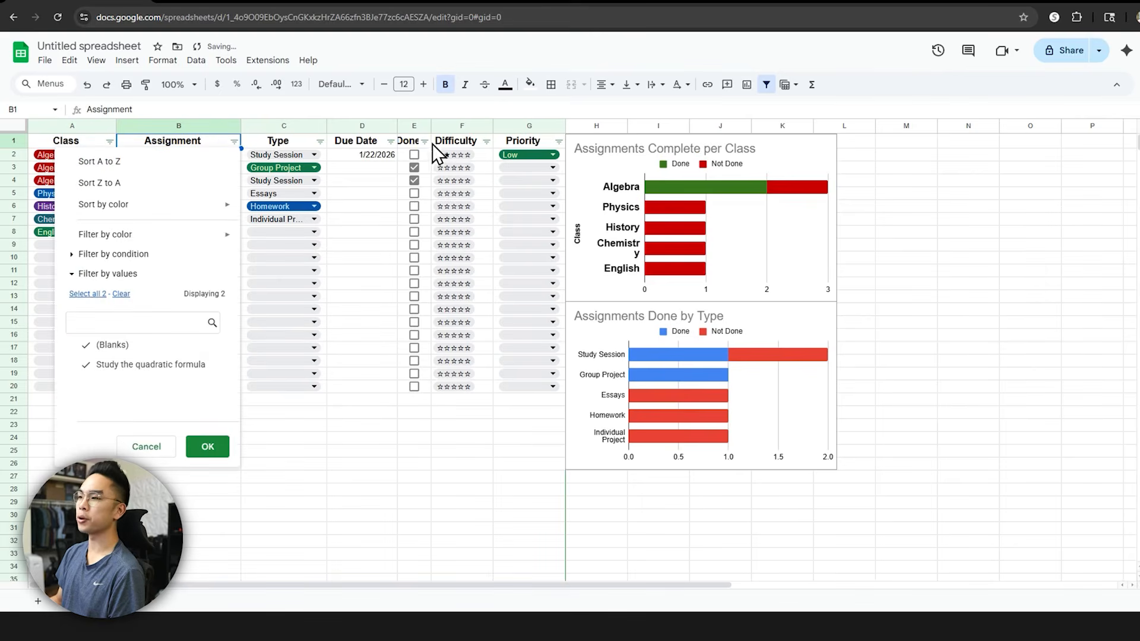
{"action": "left_click", "coordinate": [469, 142]}
{"action": "left_click", "coordinate": [487, 142]}
{"action": "left_click_drag", "start_coordinate": [431, 125], "coordinate": [451, 126]}
{"action": "left_click_drag", "start_coordinate": [586, 126], "coordinate": [599, 126]}
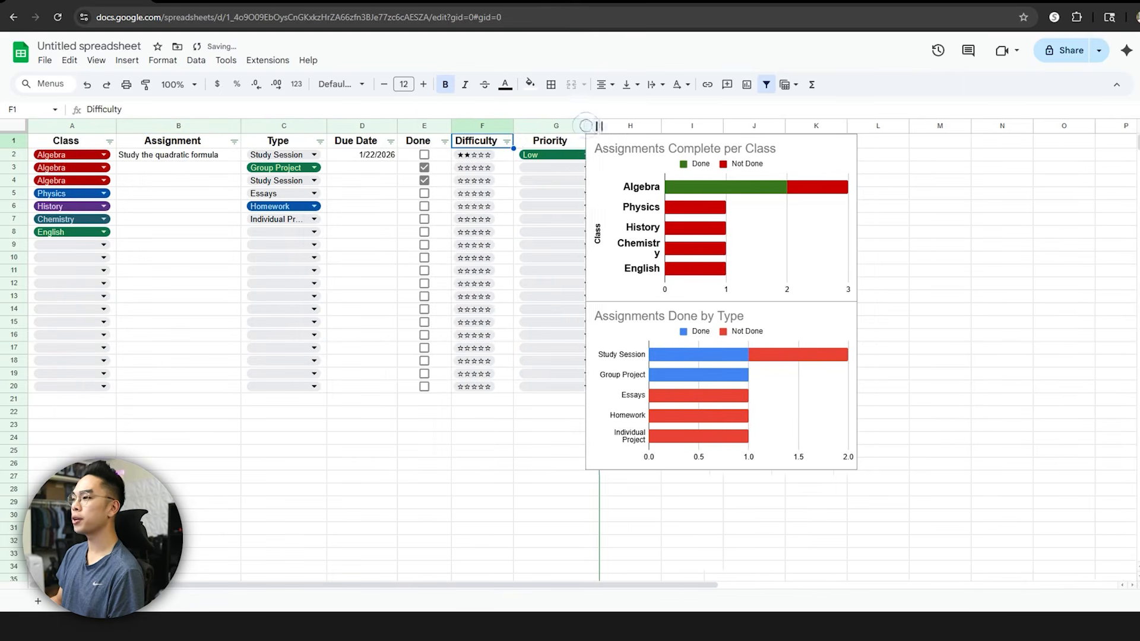
Step: Shift both charts together so they align with the start of column H
{"action": "left_click", "coordinate": [594, 144]}
{"action": "left_click", "coordinate": [598, 334], "text": "shift"}
{"action": "left_click_drag", "start_coordinate": [626, 263], "coordinate": [643, 262]}
{"action": "left_click", "coordinate": [928, 278]}
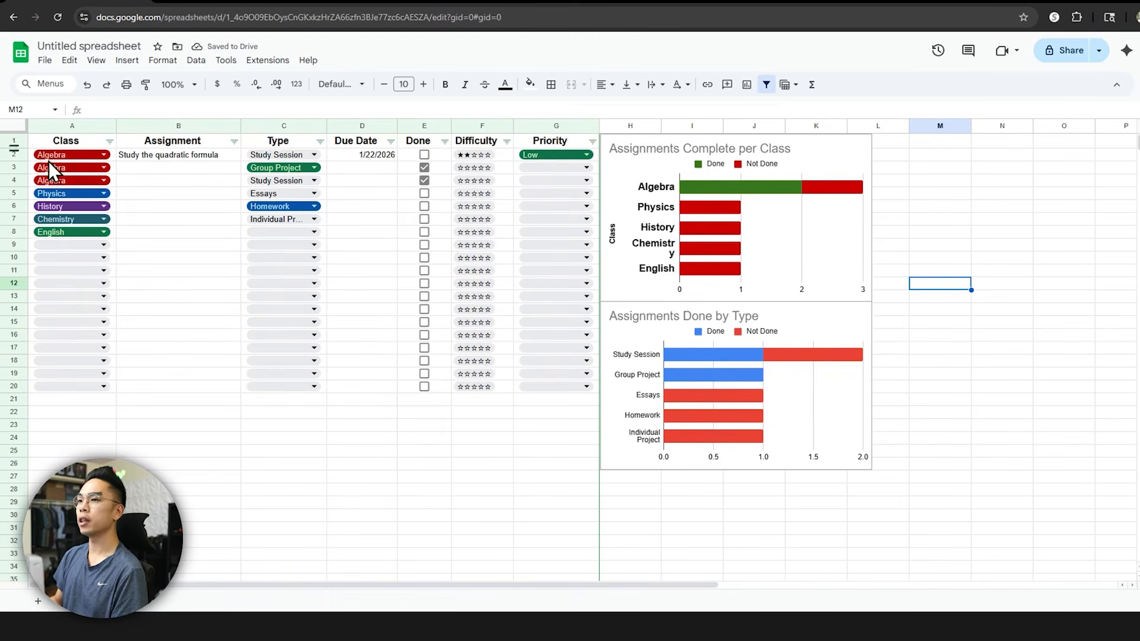
Step: Insert an empty row above the header row of the assignment table
{"action": "right_click", "coordinate": [14, 141]}
{"action": "left_click", "coordinate": [99, 240]}
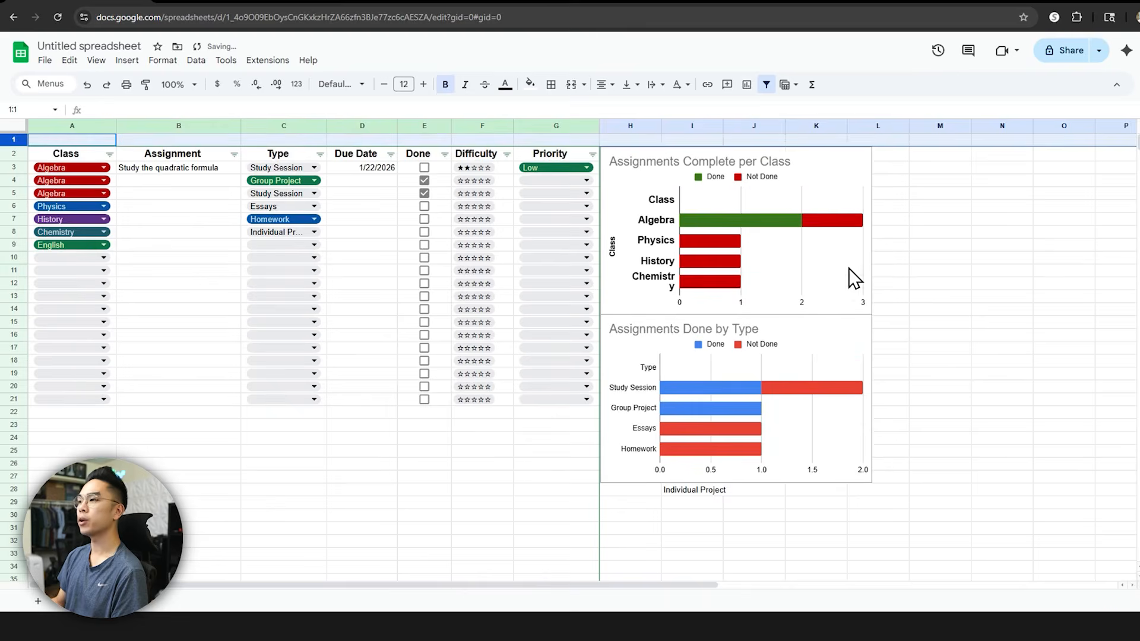
Step: Merge cells A1:K1 above the table and charts and enter the title "Spring 2026 Semester"
{"action": "left_click_drag", "start_coordinate": [92, 141], "coordinate": [834, 145]}
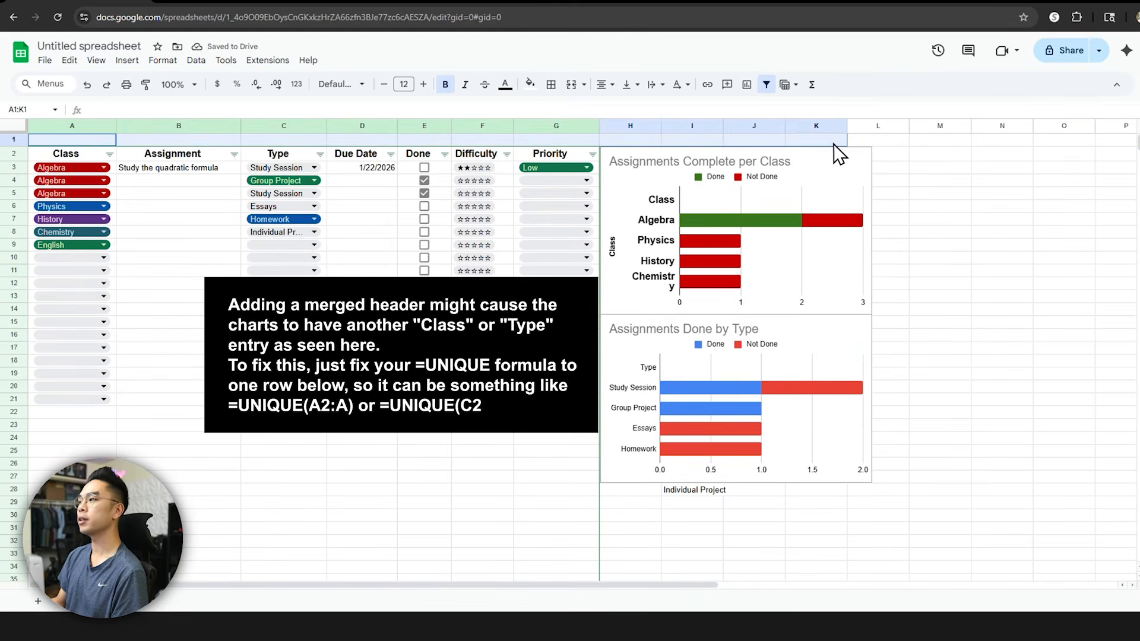
{"action": "left_click", "coordinate": [570, 84]}
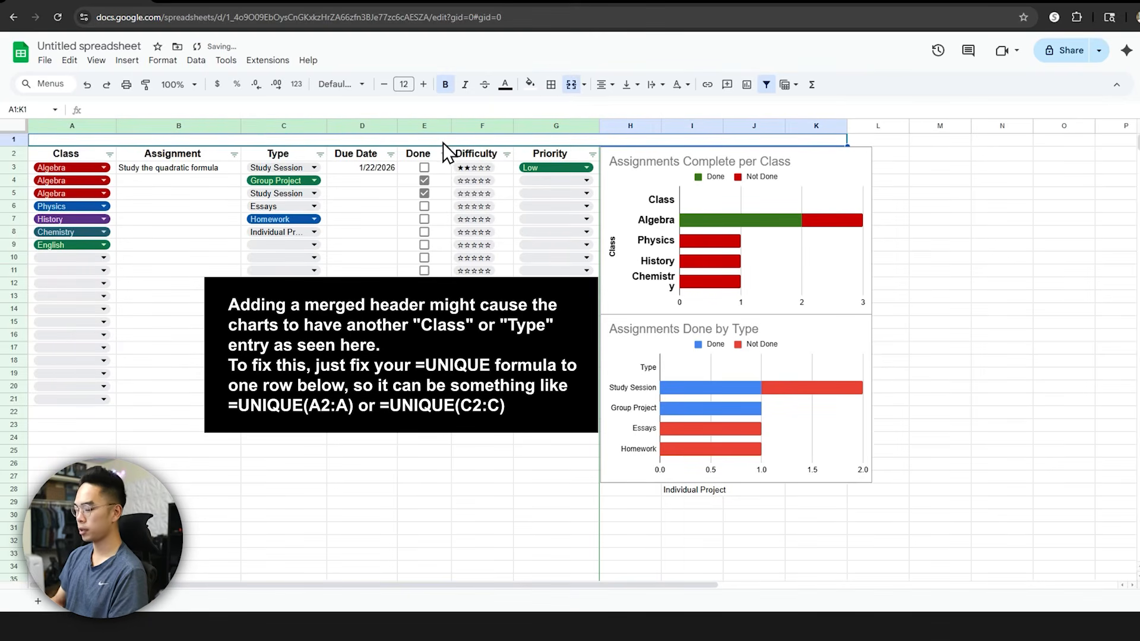
{"action": "type", "text": "Spring "}
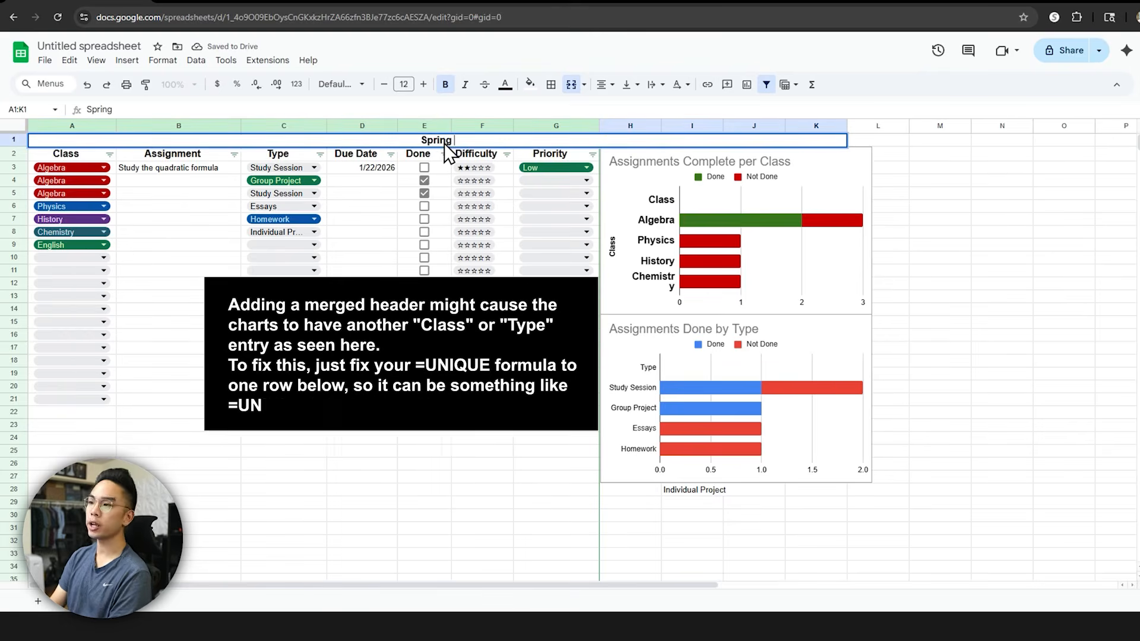
{"action": "type", "text": "2026 Semes"}
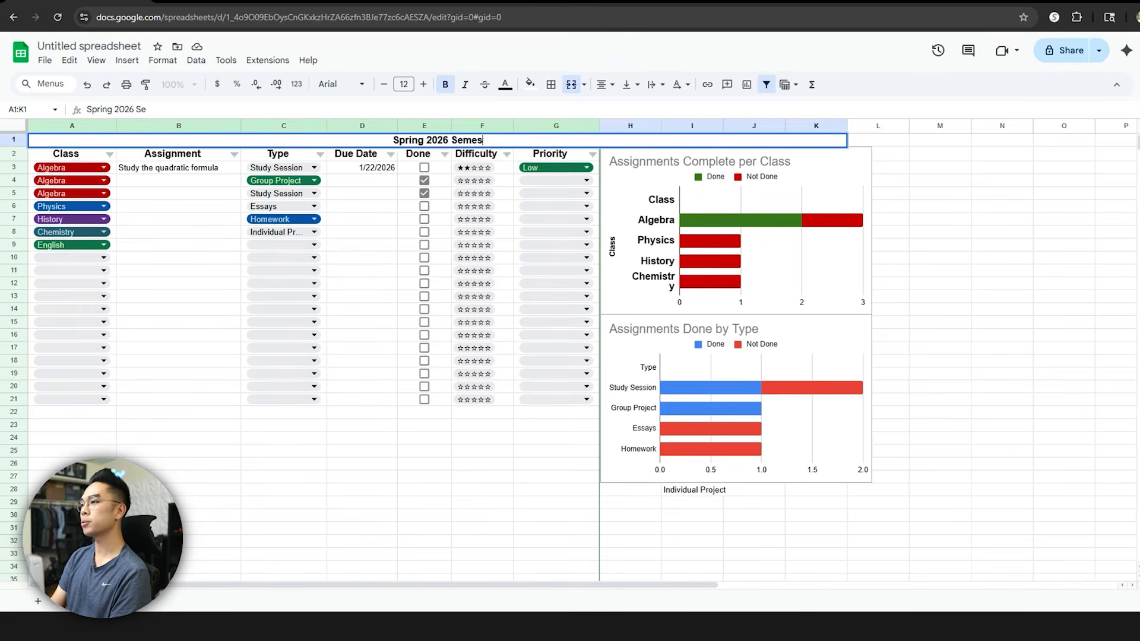
{"action": "type", "text": "ter"}
{"action": "key", "text": "Return"}
Step: Increase the font size of the merged title to 20
{"action": "key", "text": "Up"}
{"action": "left_click", "coordinate": [423, 85]}
{"action": "left_click", "coordinate": [423, 85]}
{"action": "left_click", "coordinate": [424, 85]}
{"action": "left_click", "coordinate": [423, 84]}
{"action": "left_click", "coordinate": [423, 85]}
{"action": "left_click", "coordinate": [423, 85]}
{"action": "left_click", "coordinate": [423, 84]}
{"action": "left_click", "coordinate": [423, 85]}
Step: Extend the merged title so it reads "Spring 2026 Semester Assignment Tracker"
{"action": "double_click", "coordinate": [550, 144]}
{"action": "type", "text": "As"}
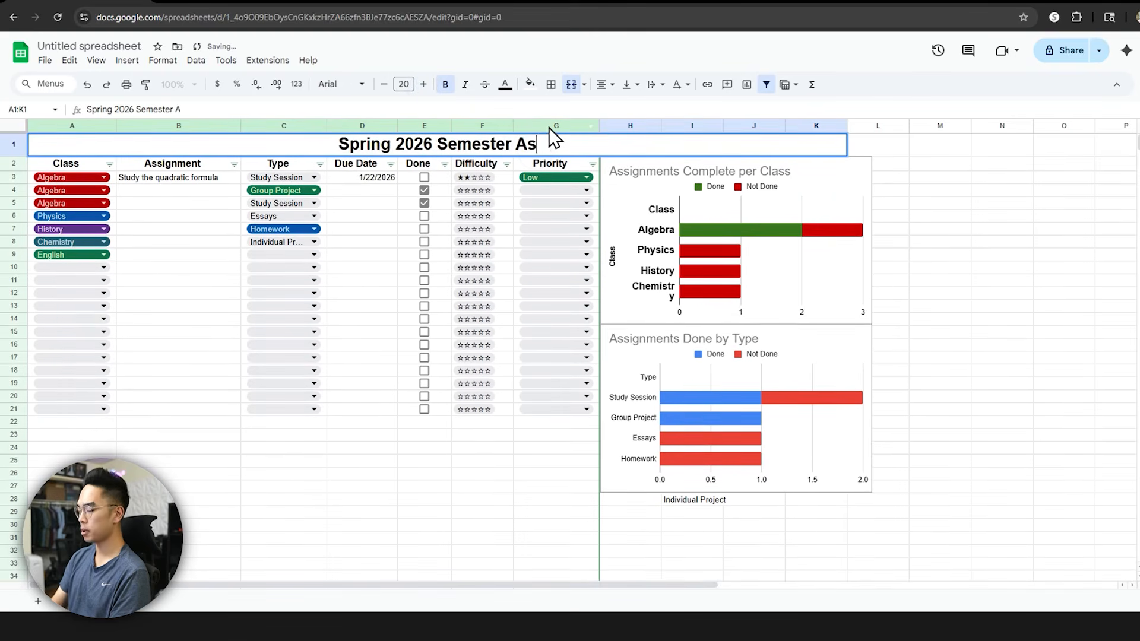
{"action": "type", "text": "signment Tracker"}
{"action": "key", "text": "Return"}
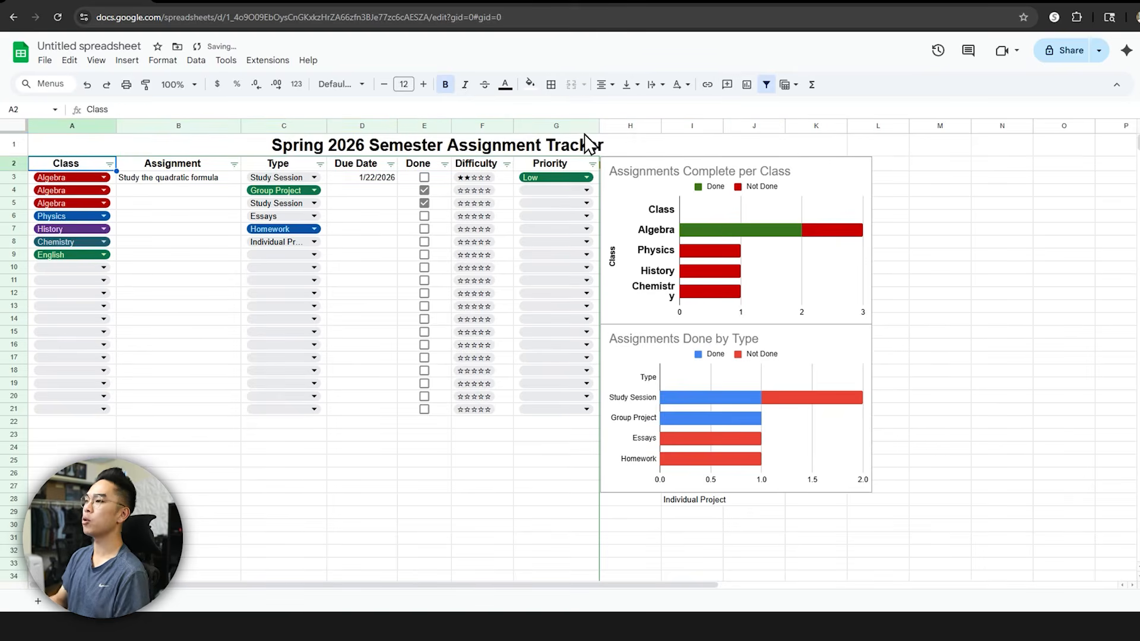
Step: Rename the tracker sheet as Spring 2026 and duplicate it
{"action": "left_click", "coordinate": [890, 255]}
{"action": "right_click", "coordinate": [141, 609]}
{"action": "left_click", "coordinate": [139, 447]}
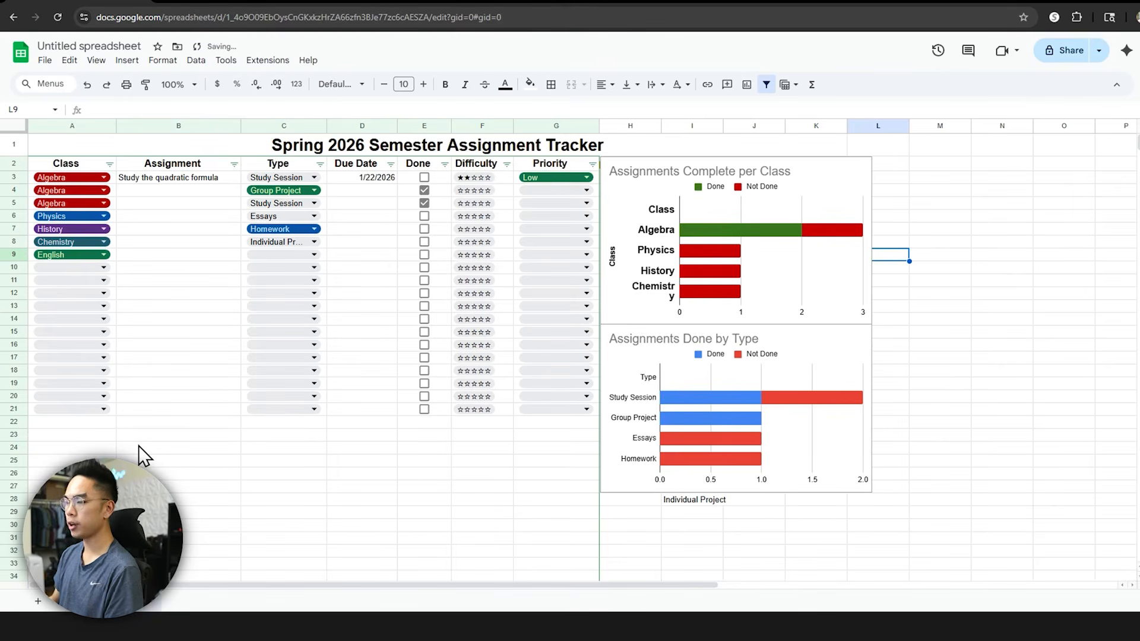
{"action": "right_click", "coordinate": [129, 613]}
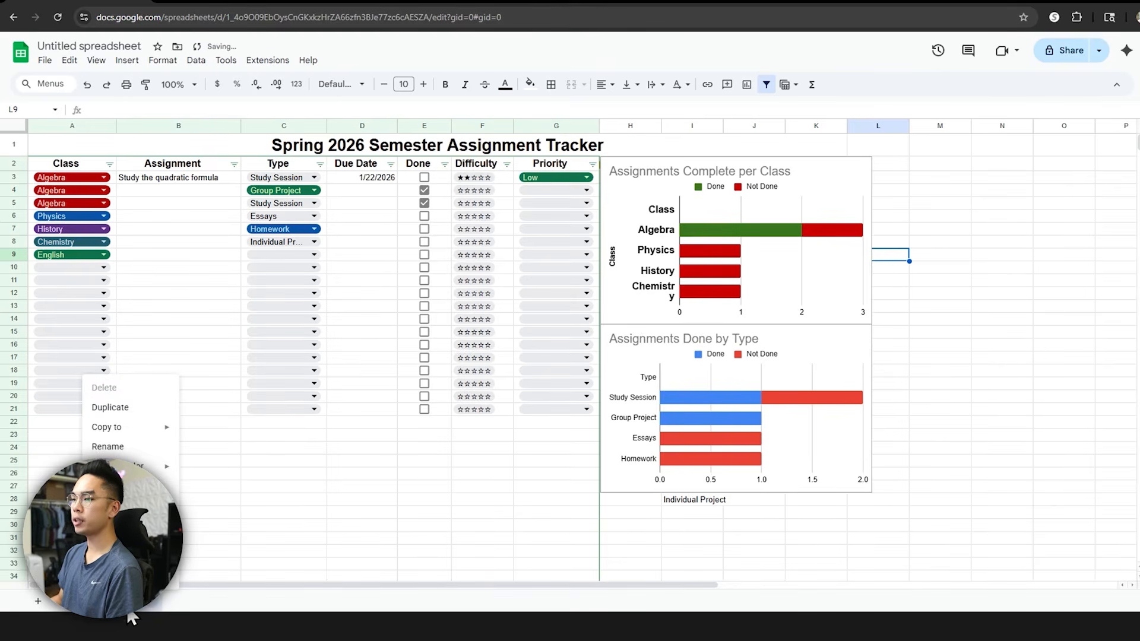
{"action": "left_click", "coordinate": [115, 409]}
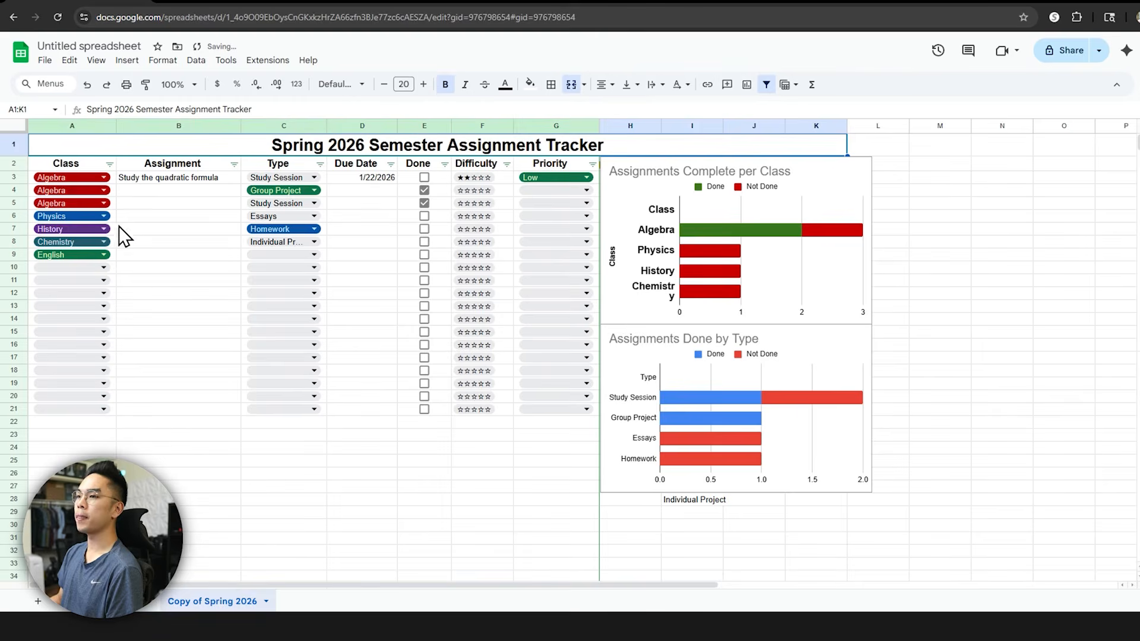
Step: Clear the sample Class entries in A3:A9 of the duplicated sheet
{"action": "left_click", "coordinate": [82, 181]}
{"action": "left_click", "coordinate": [174, 231]}
{"action": "left_click_drag", "start_coordinate": [112, 257], "coordinate": [116, 181]}
{"action": "key", "text": "Delete"}
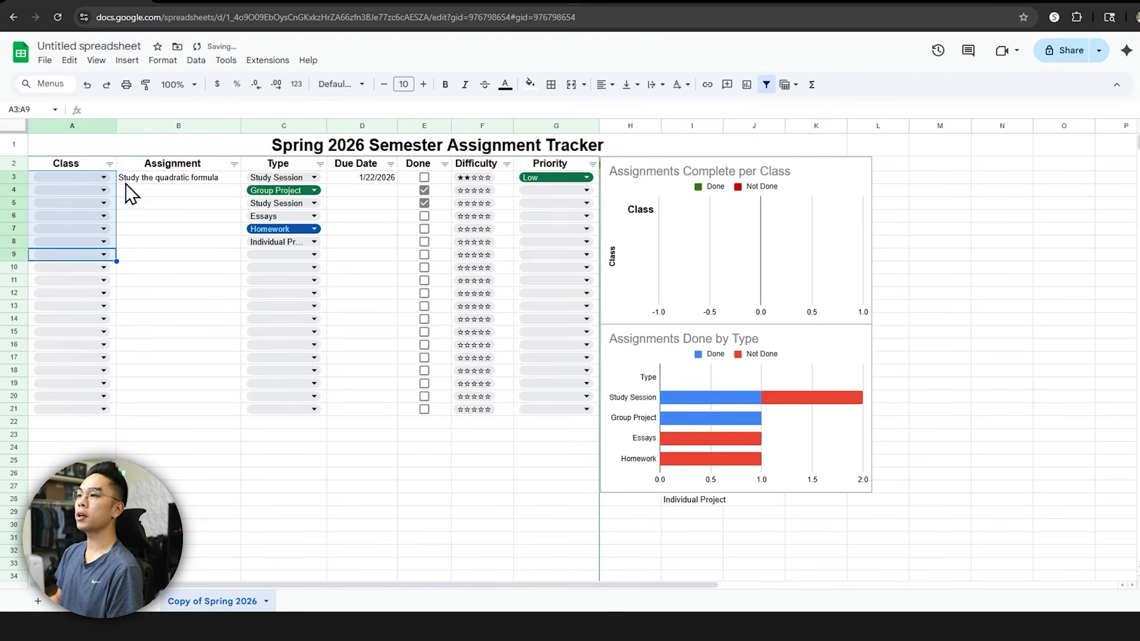
Step: Clear the sample Assignment, Type and Due Date entries in B3:D8
{"action": "left_click", "coordinate": [132, 181]}
{"action": "left_click_drag", "start_coordinate": [225, 199], "coordinate": [351, 236]}
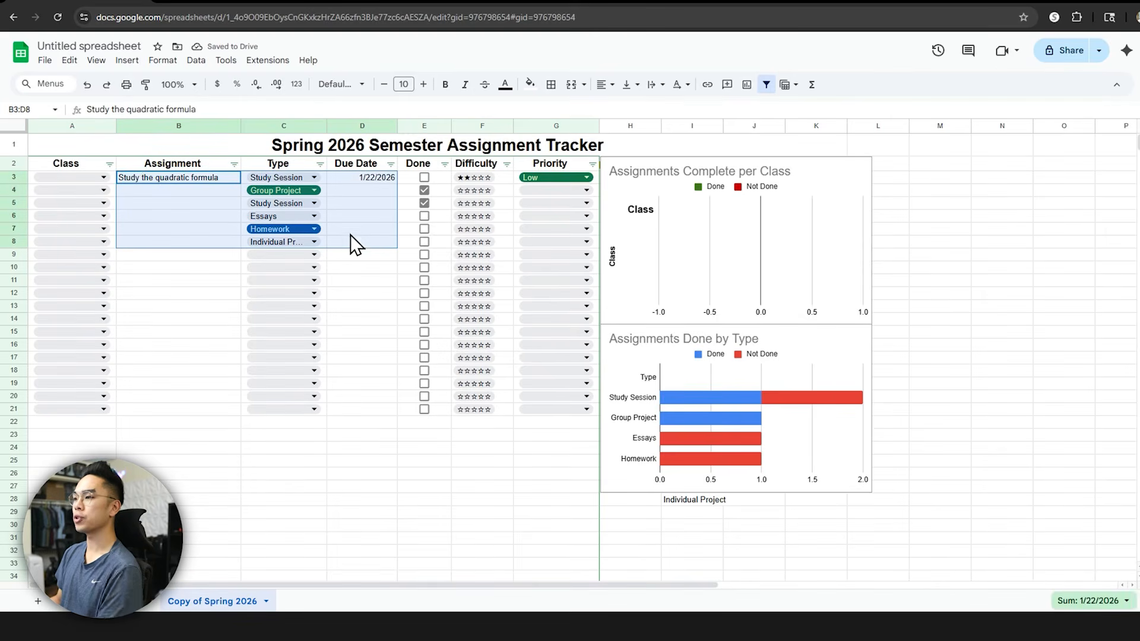
{"action": "key", "text": "Delete"}
Step: Uncheck the ticked Done boxes and reset the Difficulty rating in row 3 to zero stars
{"action": "left_click", "coordinate": [424, 179]}
{"action": "left_click", "coordinate": [424, 192]}
{"action": "left_click", "coordinate": [424, 177]}
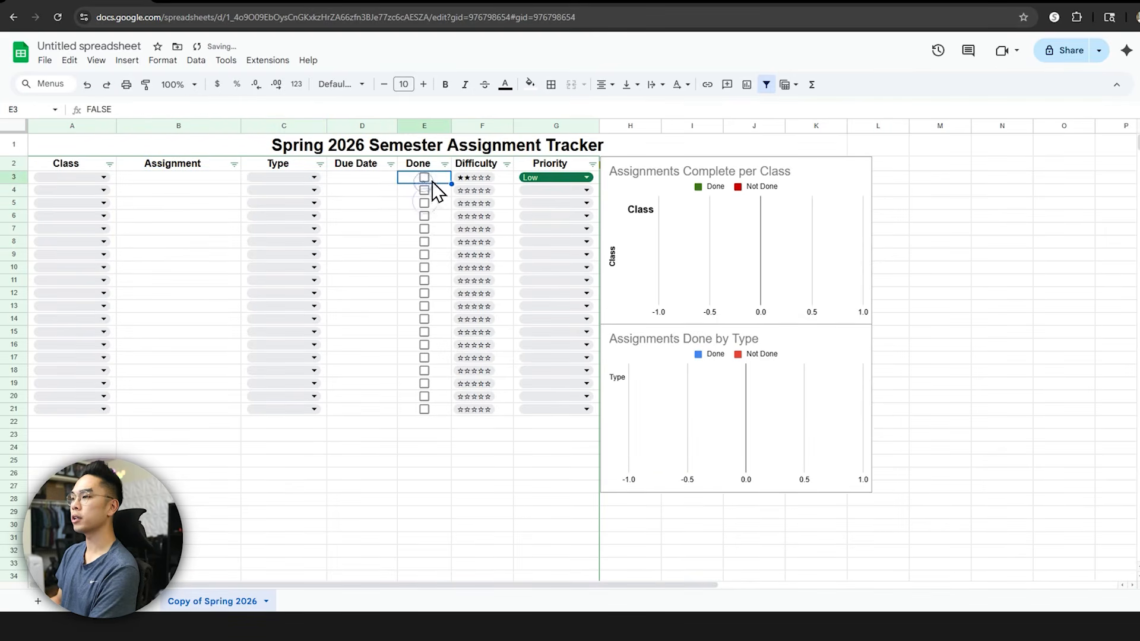
{"action": "left_click", "coordinate": [469, 178]}
{"action": "left_click", "coordinate": [461, 196]}
Step: Clear the Priority value in row 3 of the duplicated sheet
{"action": "left_click", "coordinate": [534, 177]}
{"action": "left_click", "coordinate": [508, 185]}
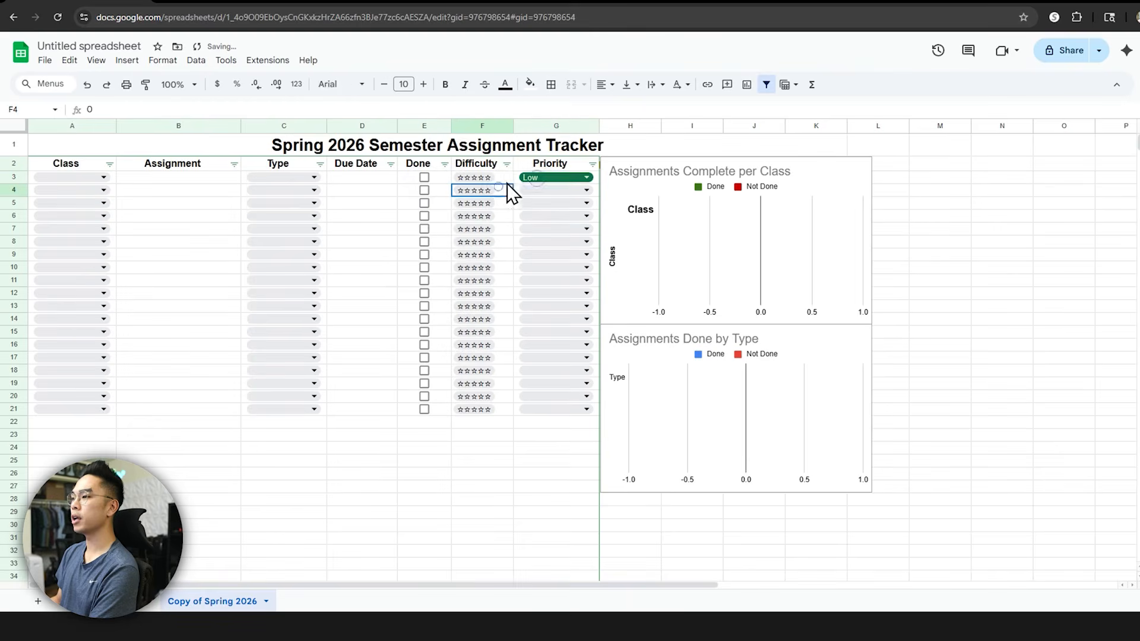
{"action": "left_click", "coordinate": [518, 180]}
{"action": "key", "text": "Delete"}
{"action": "left_click", "coordinate": [321, 263]}
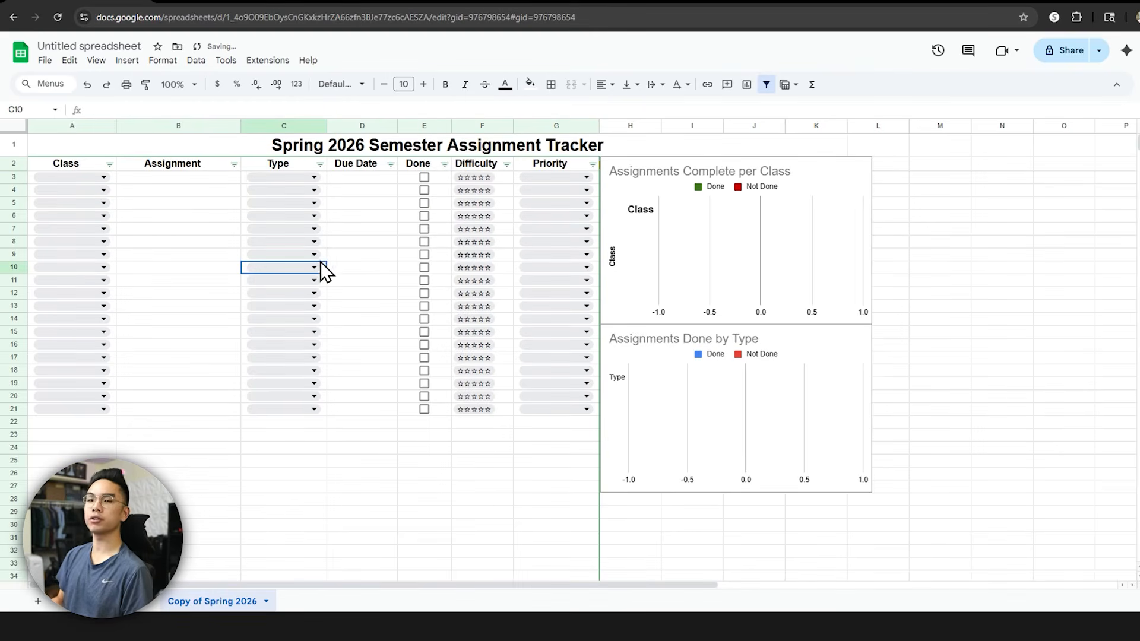
Step: Change the duplicated sheet's merged title to "Fall 2026 Semester Assignment Tracker"
{"action": "double_click", "coordinate": [314, 146]}
{"action": "double_click", "coordinate": [312, 145]}
{"action": "type", "text": "Fall"}
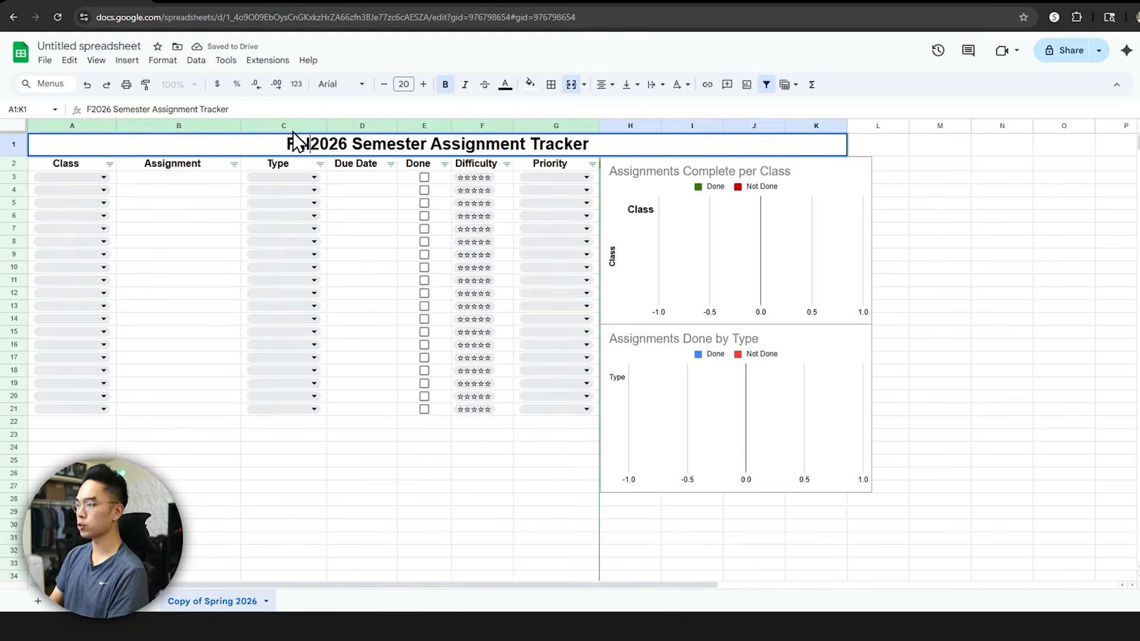
{"action": "key", "text": "Return"}
{"action": "left_click", "coordinate": [707, 262]}
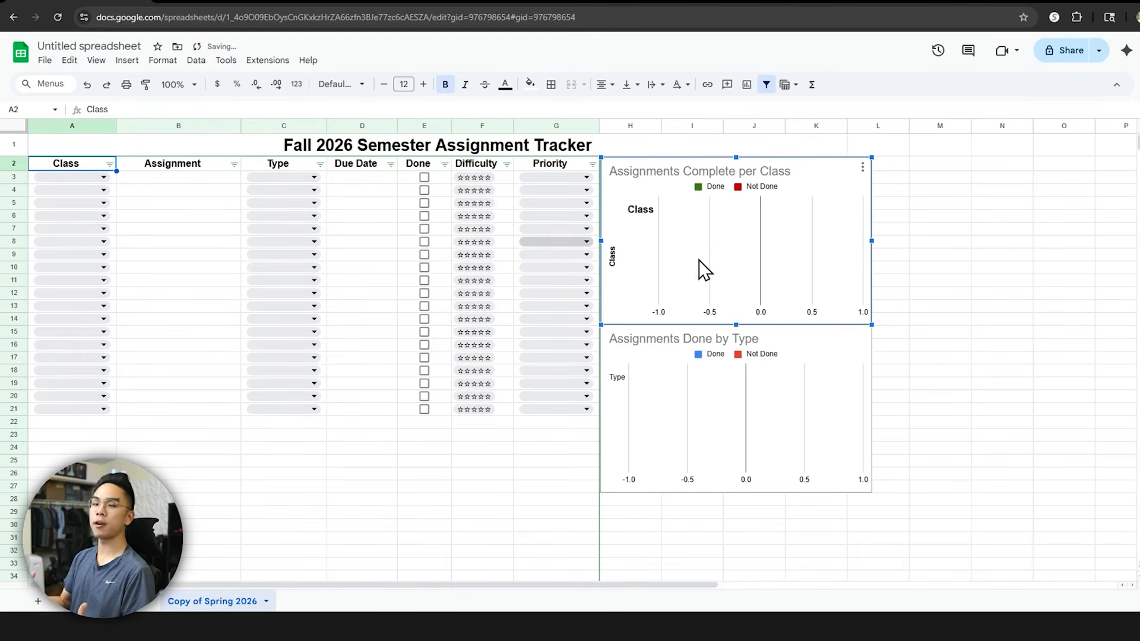